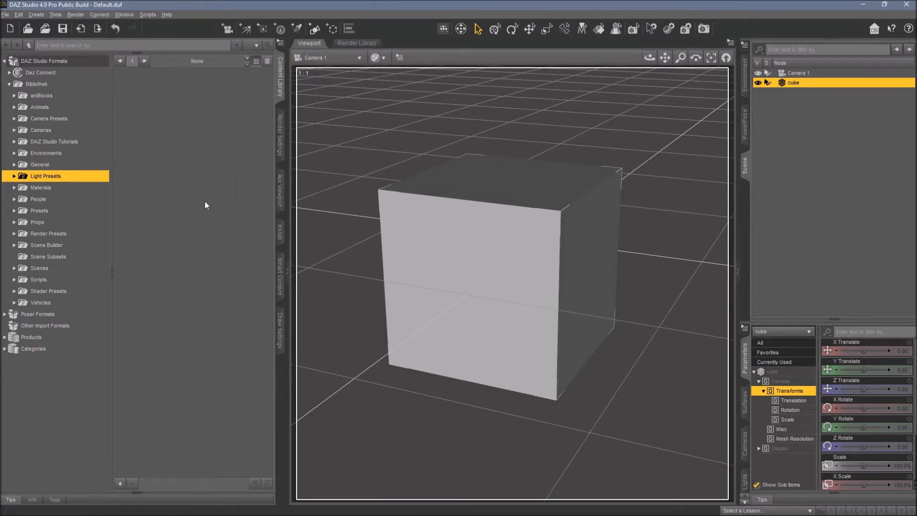
Switch the viewport drawing style to the Iray preview.
click(378, 58)
click(398, 180)
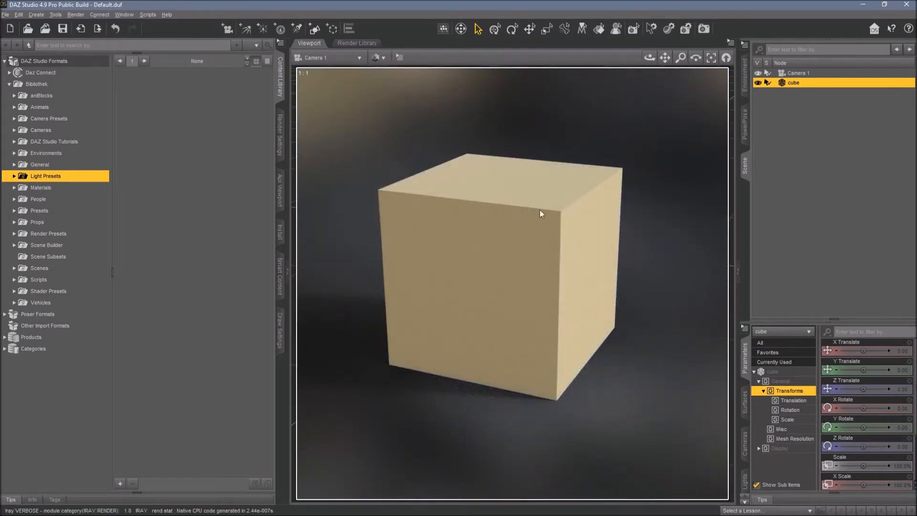
In the Iray render settings' Environment group, set the Environment Intensity to 0.1.
click(281, 136)
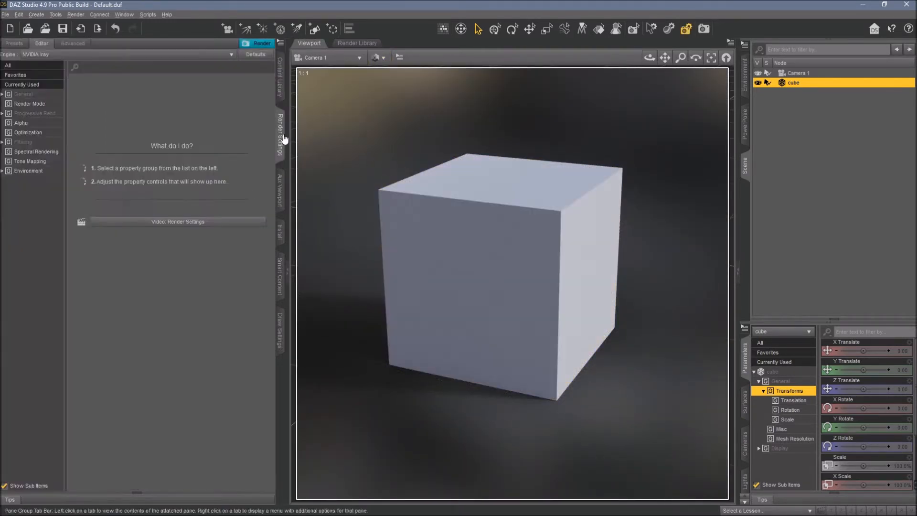
click(22, 171)
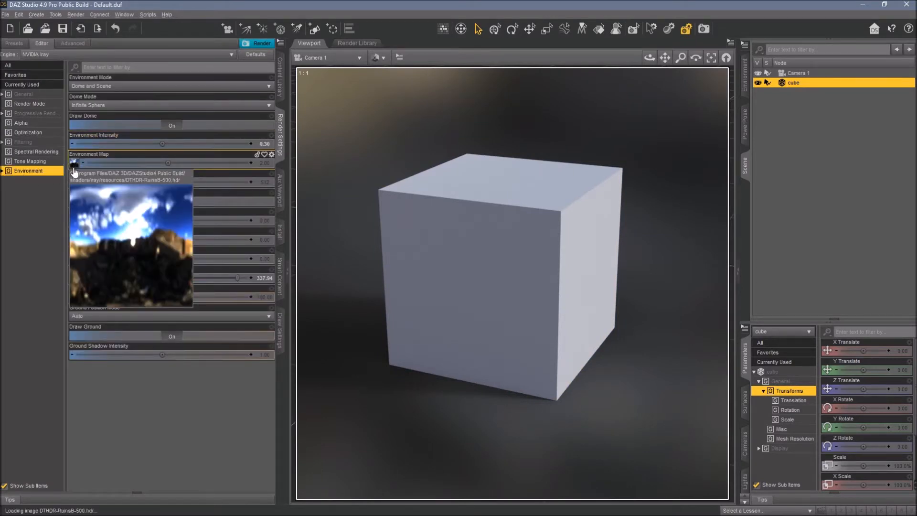
double_click(238, 144)
text(0)
key(BackSpace)
key(BackSpace)
text(.1)
key(Return)
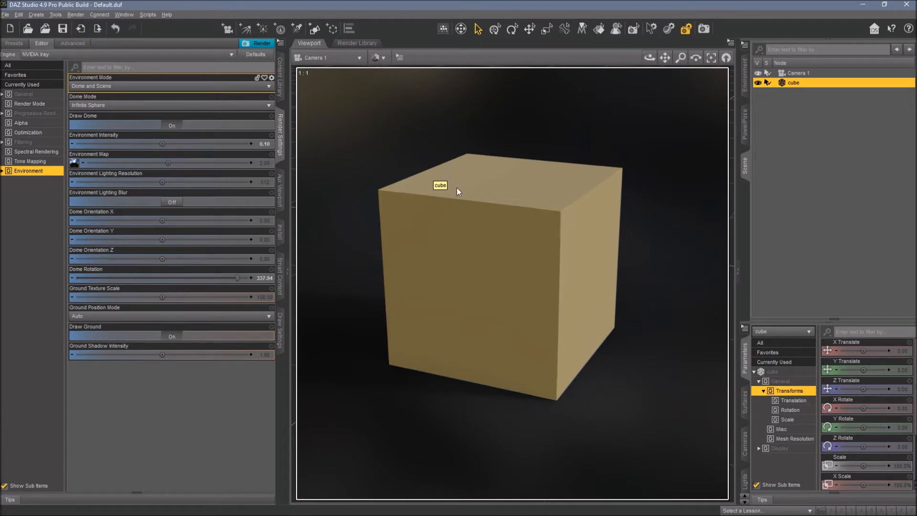
Create a new spotlight that takes the active viewport camera's transforms.
click(649, 57)
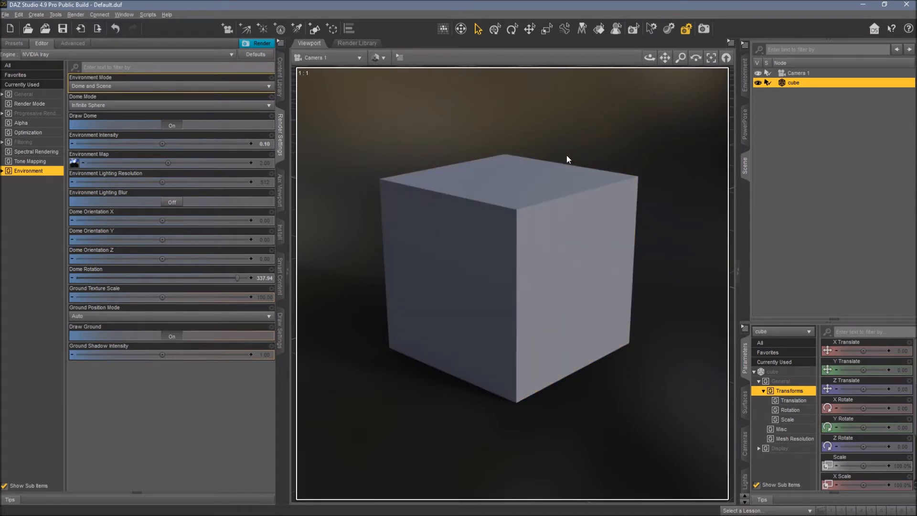
click(296, 28)
click(432, 289)
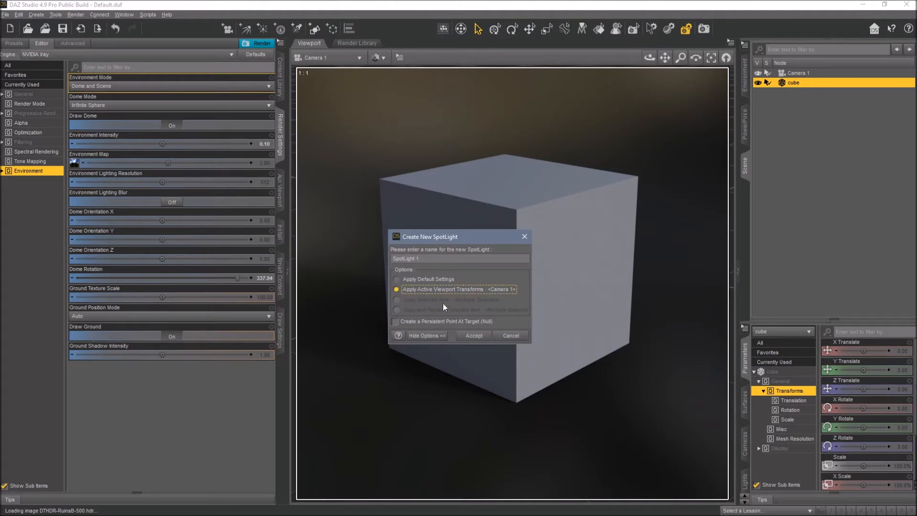
click(472, 335)
Aim the first spotlight at the cube through its own view by framing the cube and orbiting.
click(343, 58)
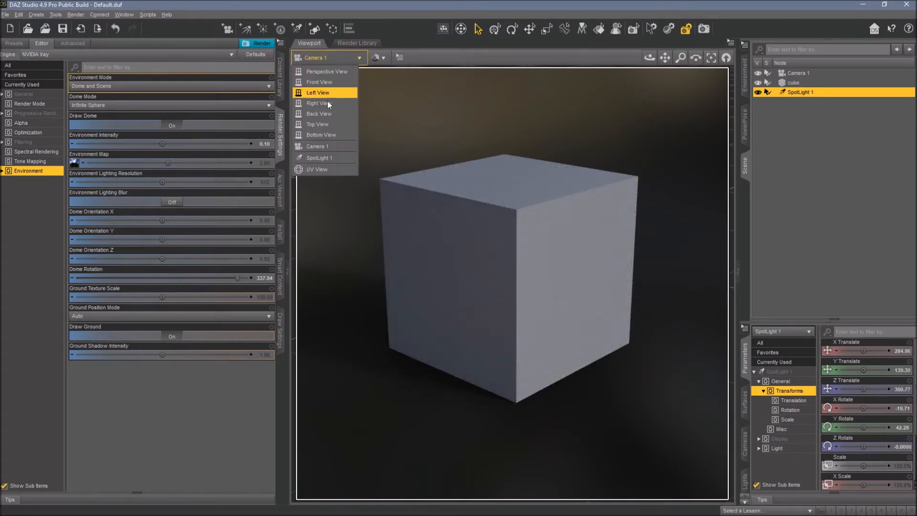
click(316, 157)
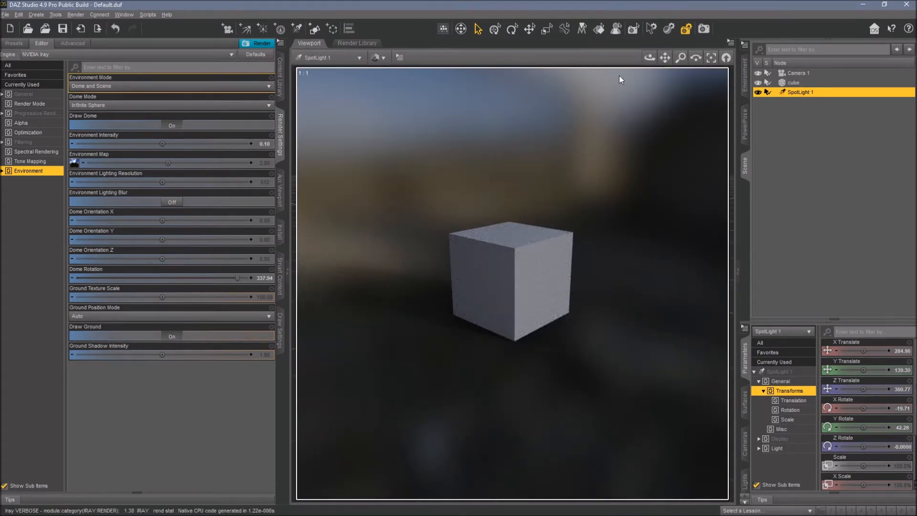
drag(650, 57, 526, 212)
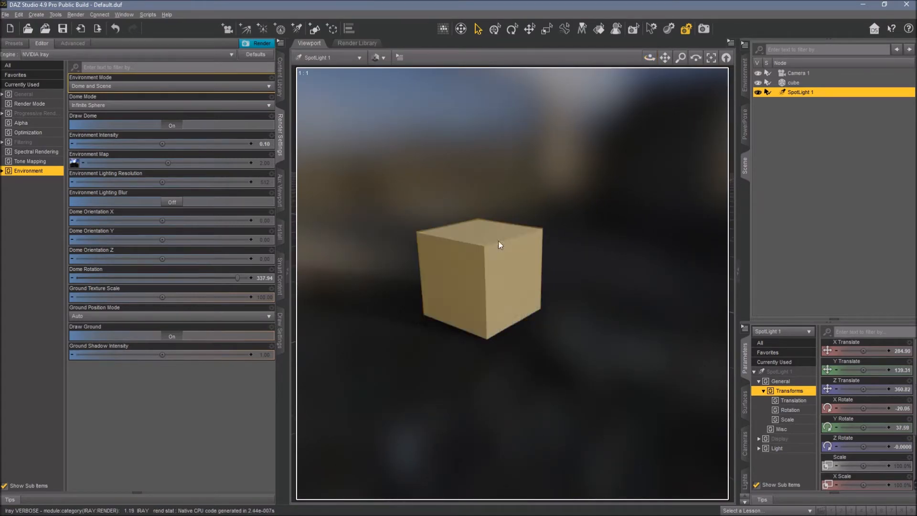
click(480, 277)
click(711, 58)
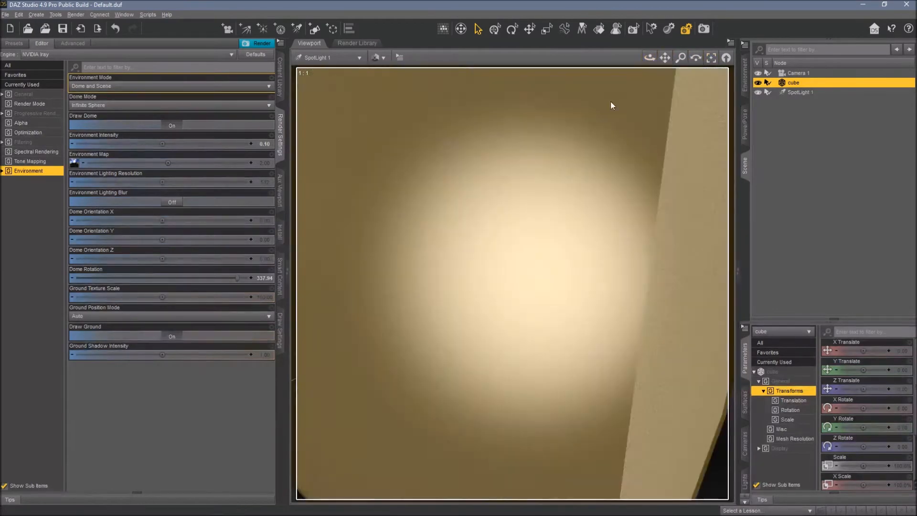
scroll(566, 126, down, 6)
drag(650, 59, 734, 36)
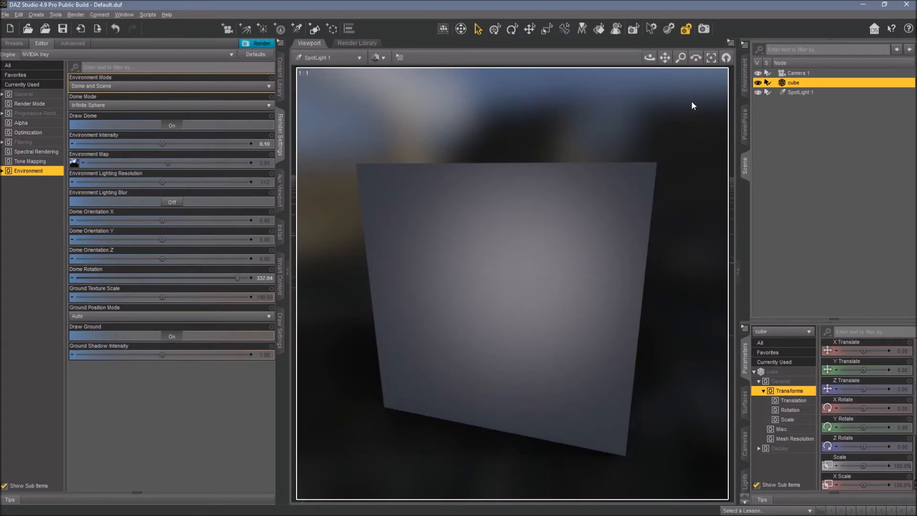
drag(666, 61, 669, 60)
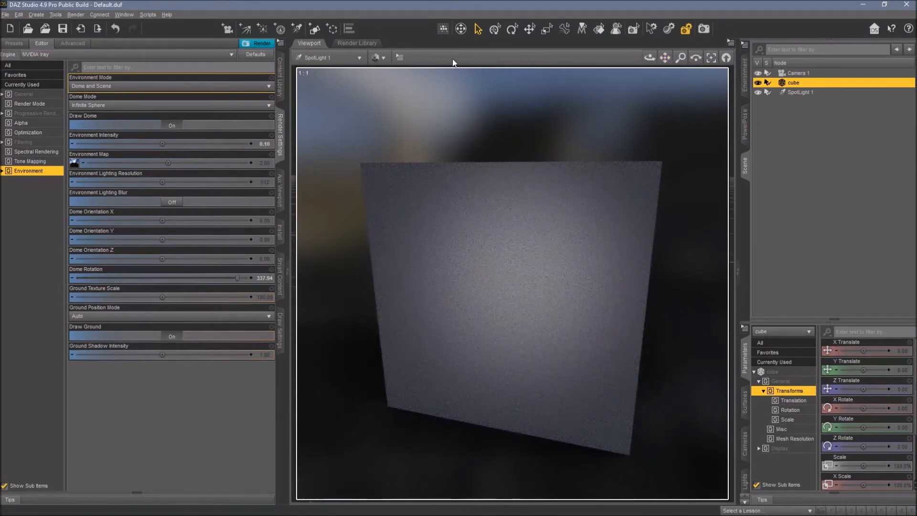
Back in the Camera 1 view, set the Environment Intensity to 0.
click(359, 57)
click(331, 151)
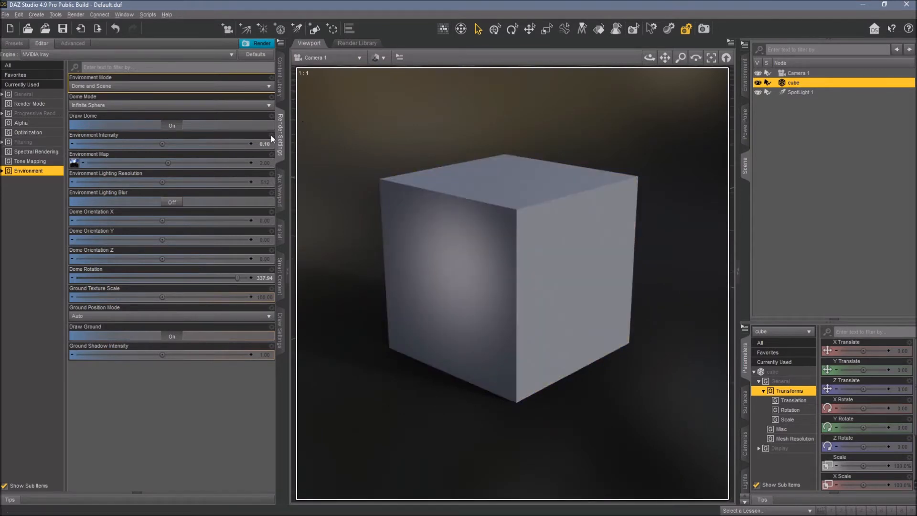
click(263, 144)
text(0)
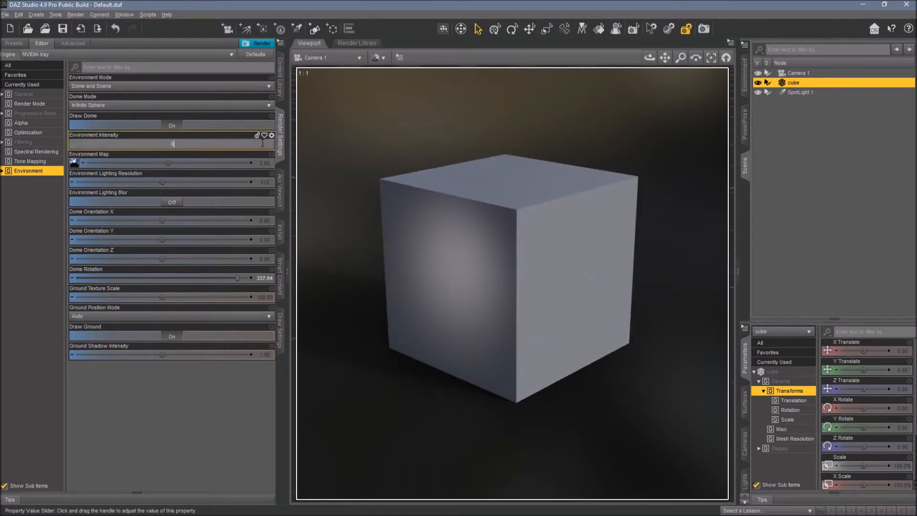
key(Return)
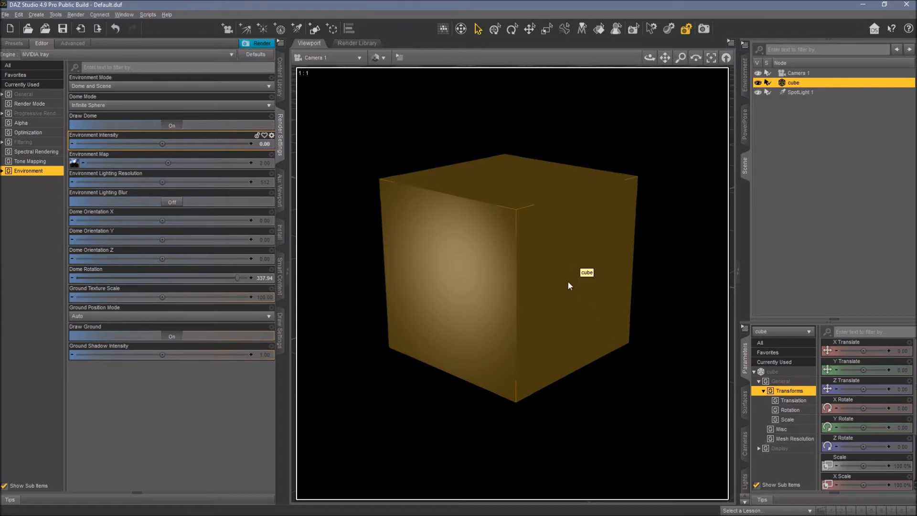
Create a second spotlight that takes the active viewport camera's transforms.
click(304, 30)
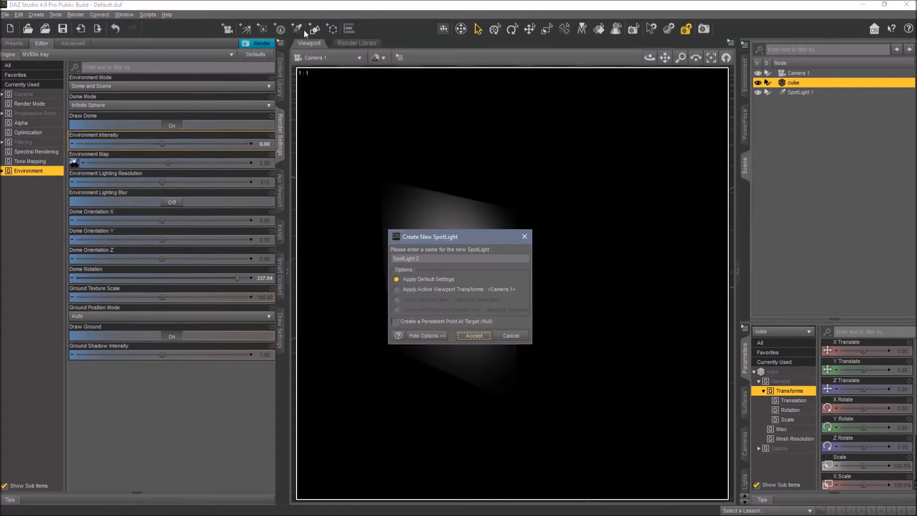
click(412, 289)
click(474, 336)
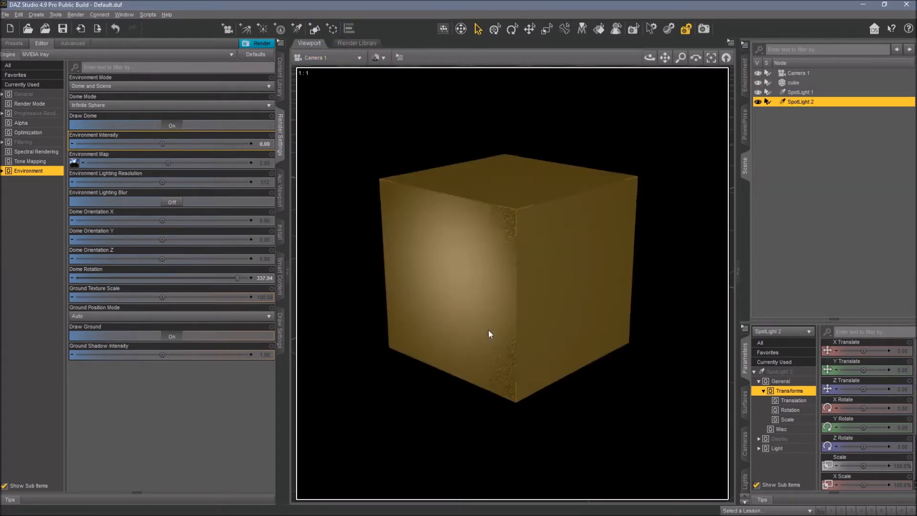
Aim the second spotlight at the cube through its own view, checking the lighting from Camera 1.
click(329, 57)
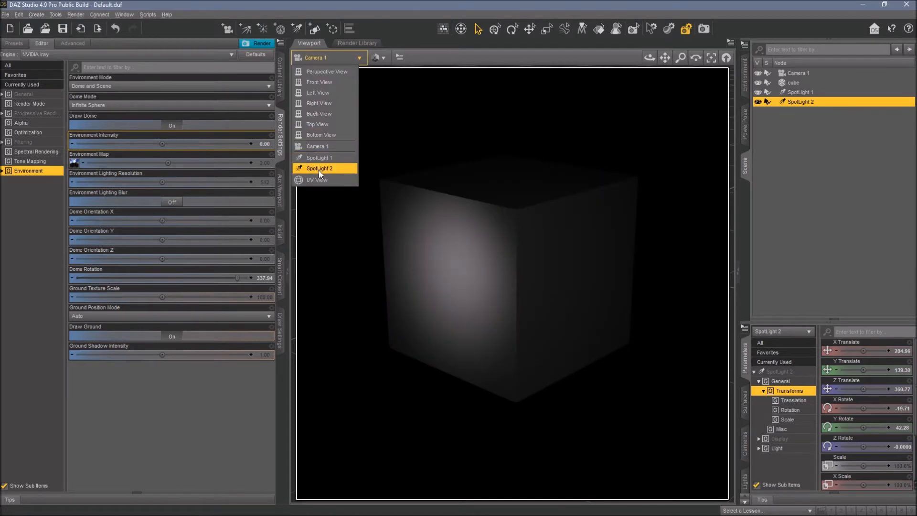
click(319, 168)
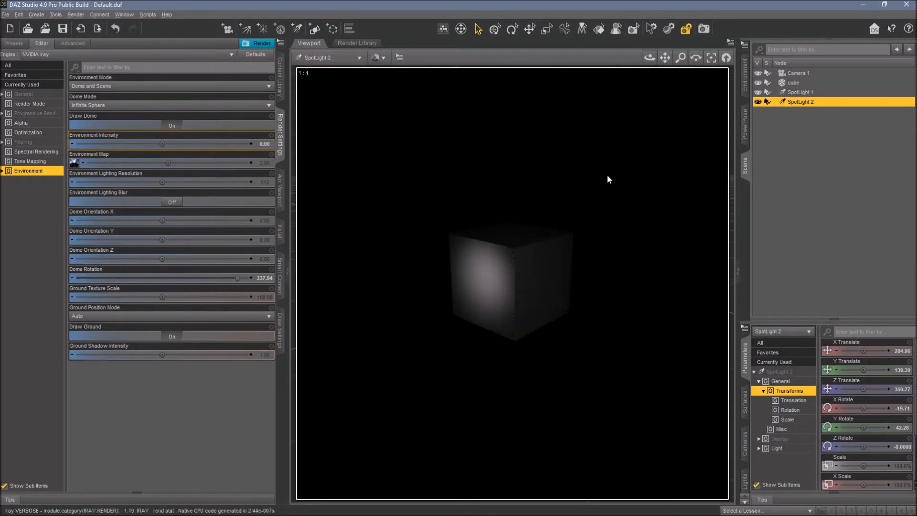
click(518, 261)
click(711, 57)
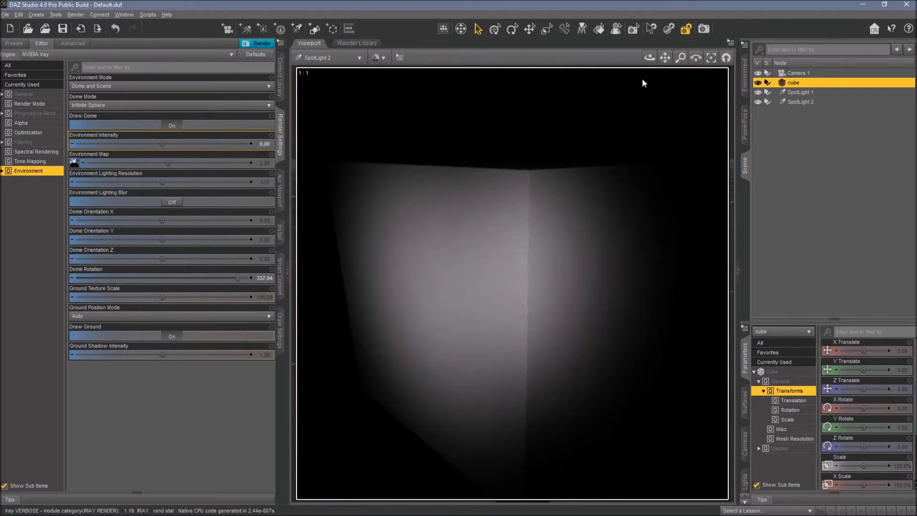
drag(649, 58, 602, 51)
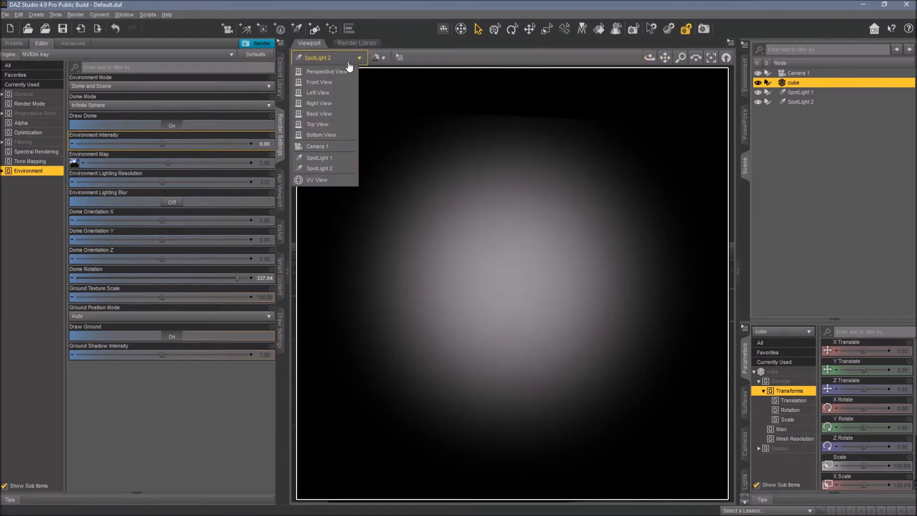
click(316, 146)
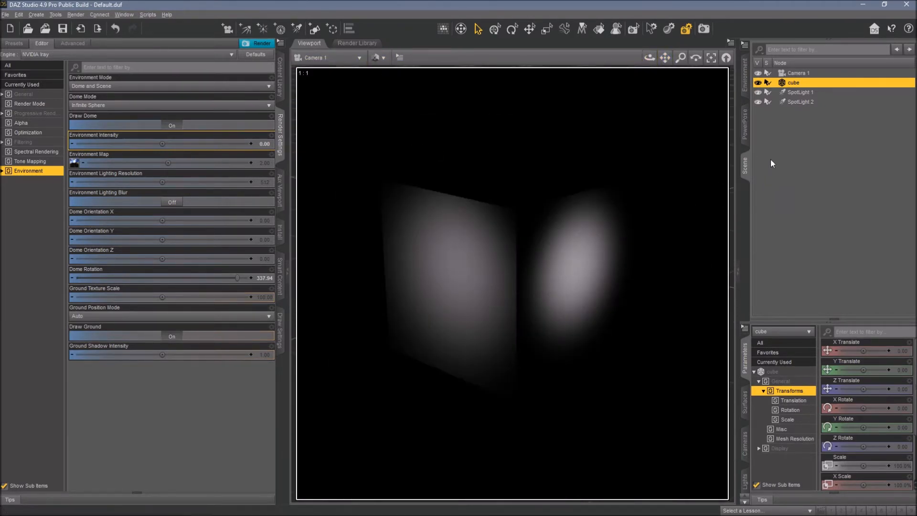
click(359, 58)
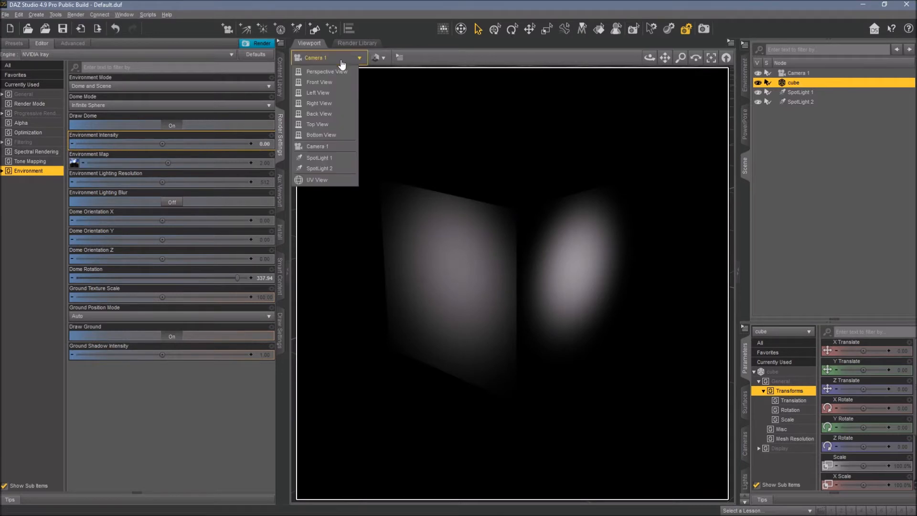
click(318, 168)
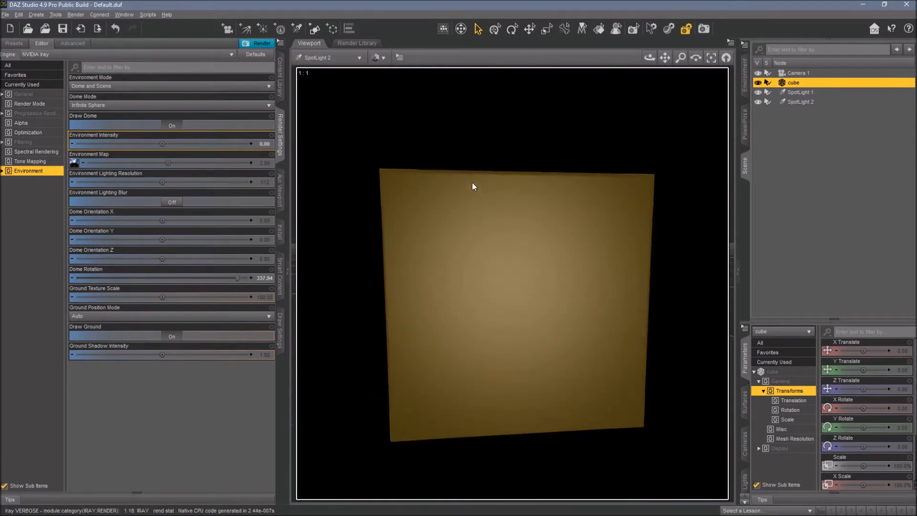
click(334, 59)
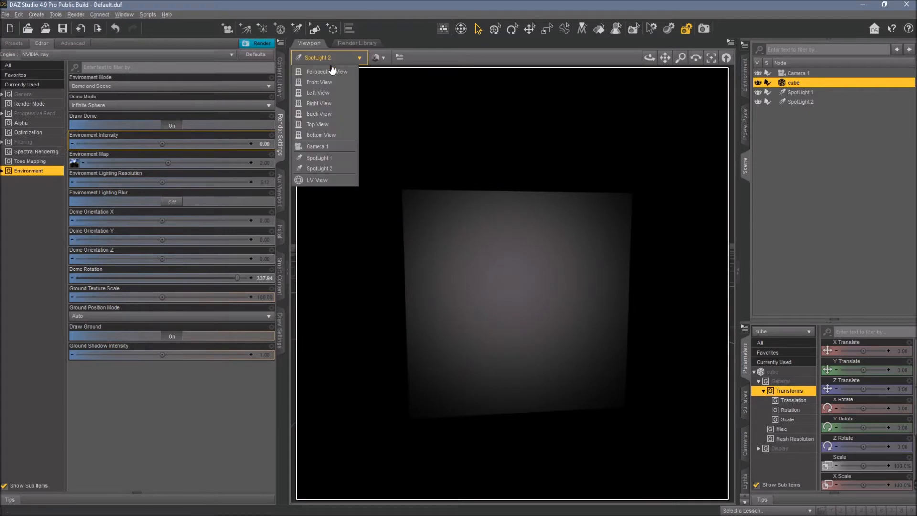
click(323, 149)
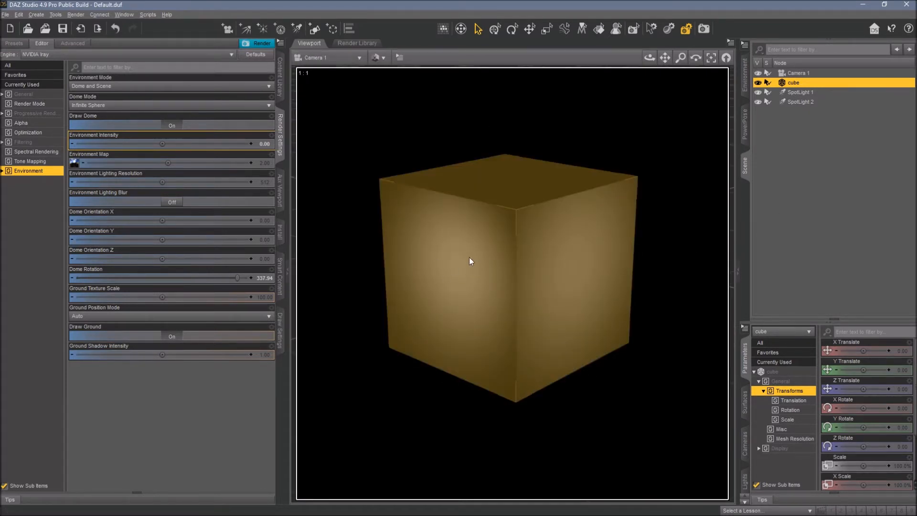
Rename the first spotlight Keylight and the second one Fillight.
click(805, 92)
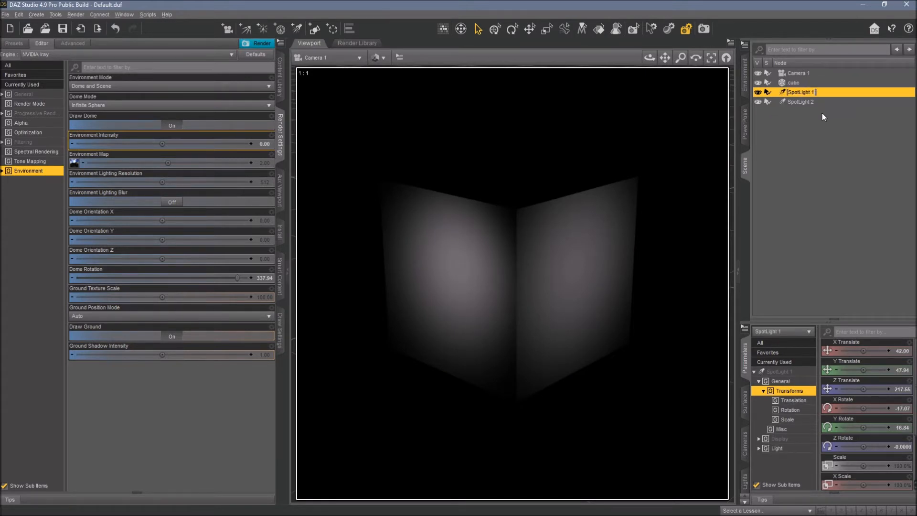
text(Keylight)
key(Return)
click(807, 102)
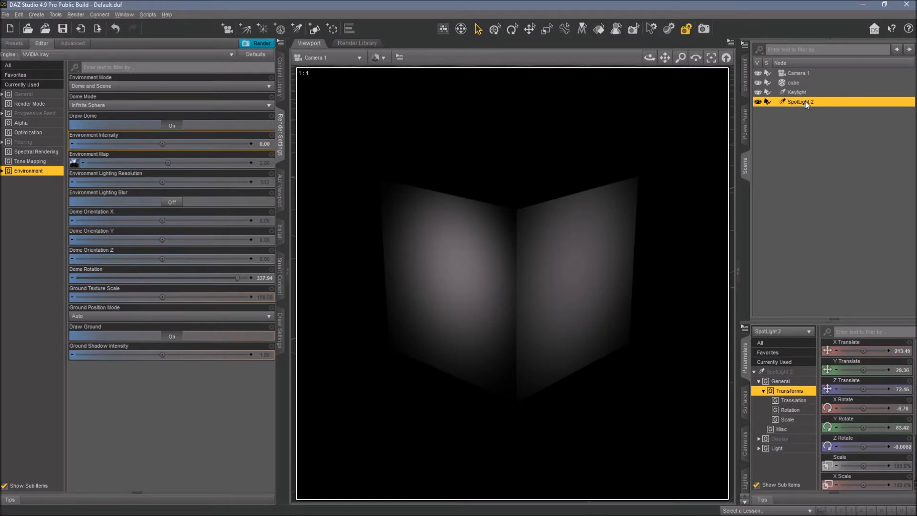
double_click(806, 102)
text(Filllight)
Set the Keylight's intensity to 200% in the light properties.
click(802, 93)
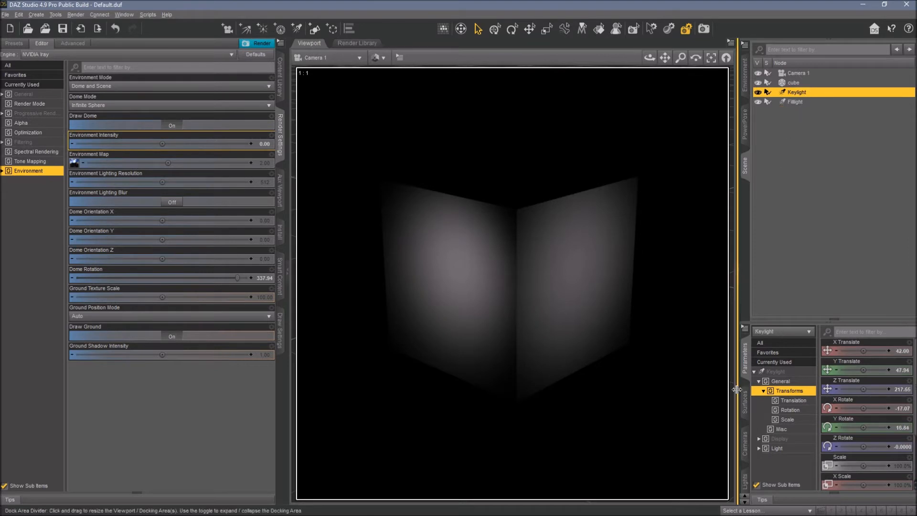
click(746, 481)
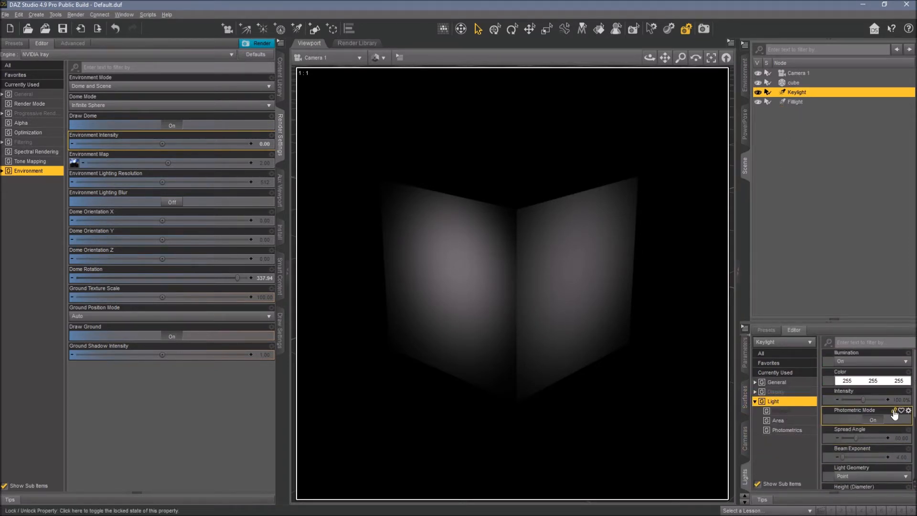
click(895, 400)
text(200)
key(Return)
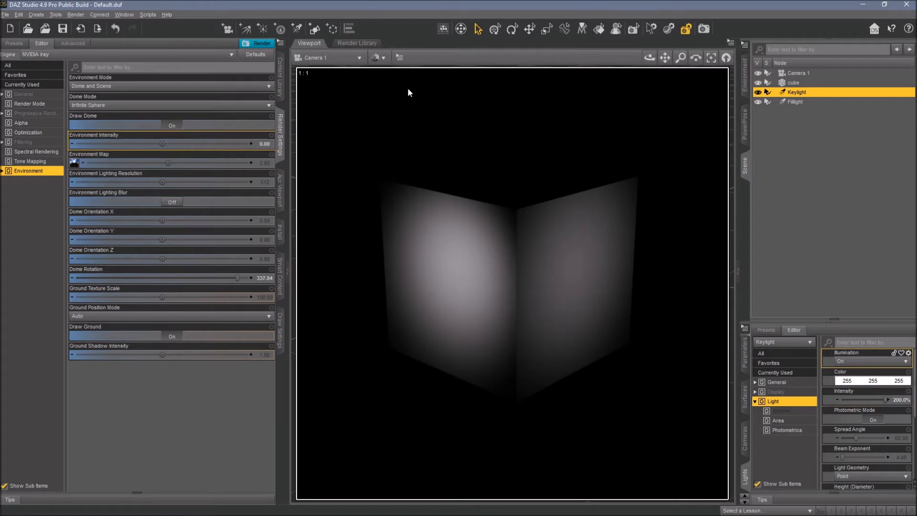
Create a third spotlight that takes the active viewport camera's transforms.
click(298, 31)
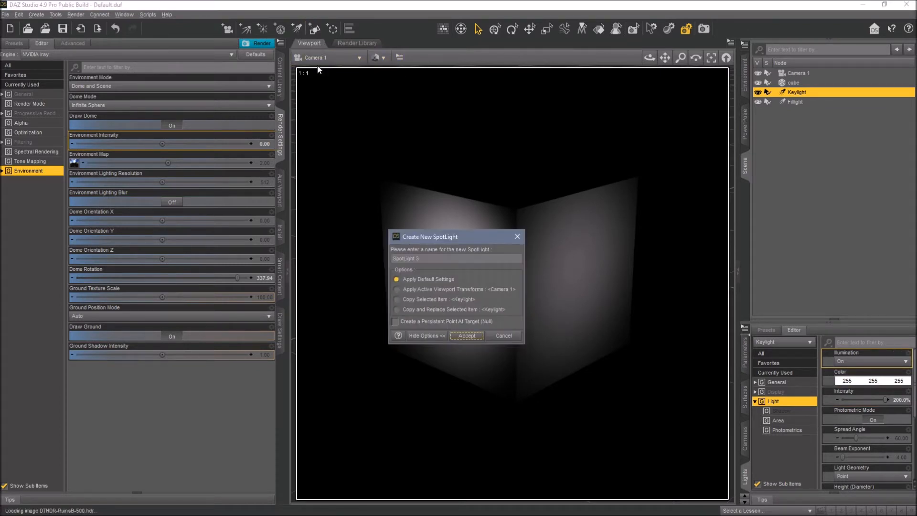
click(423, 289)
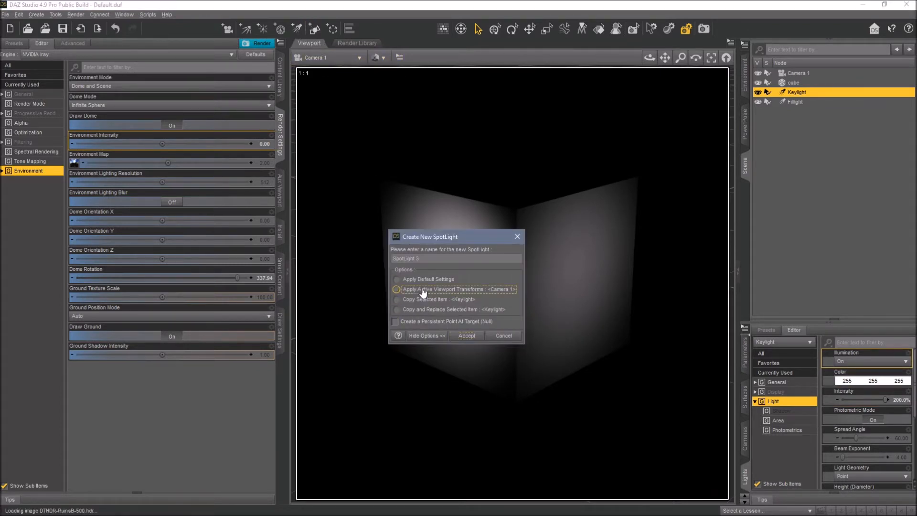
click(467, 335)
Aim the third spotlight at the cube by framing the cube in the spotlight's view, then return to Camera 1.
click(343, 65)
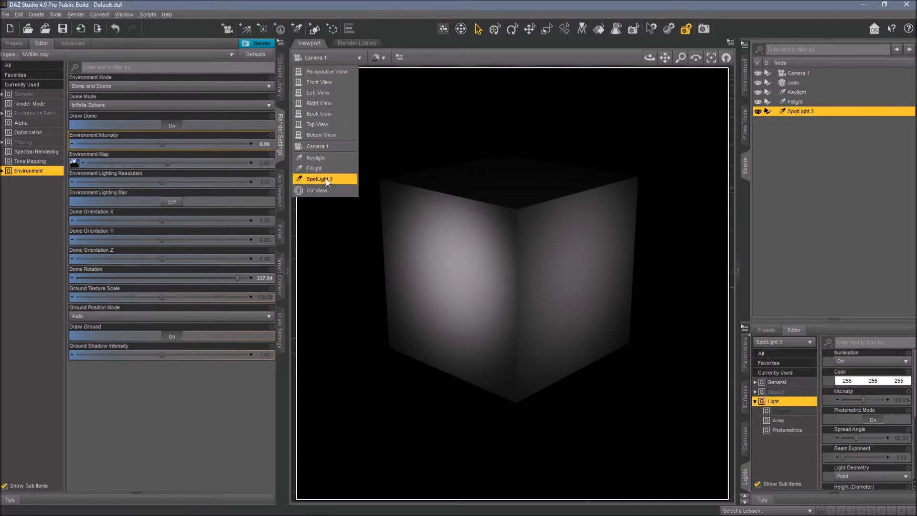
click(354, 170)
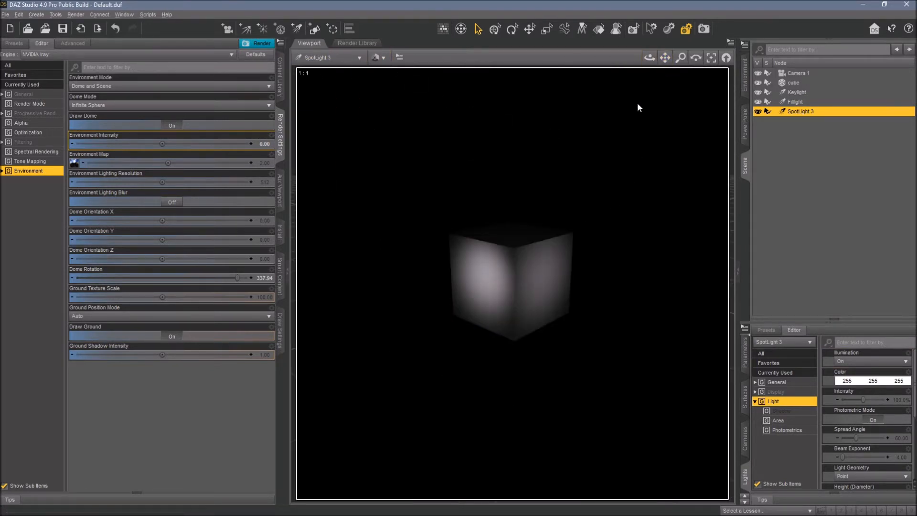
click(514, 247)
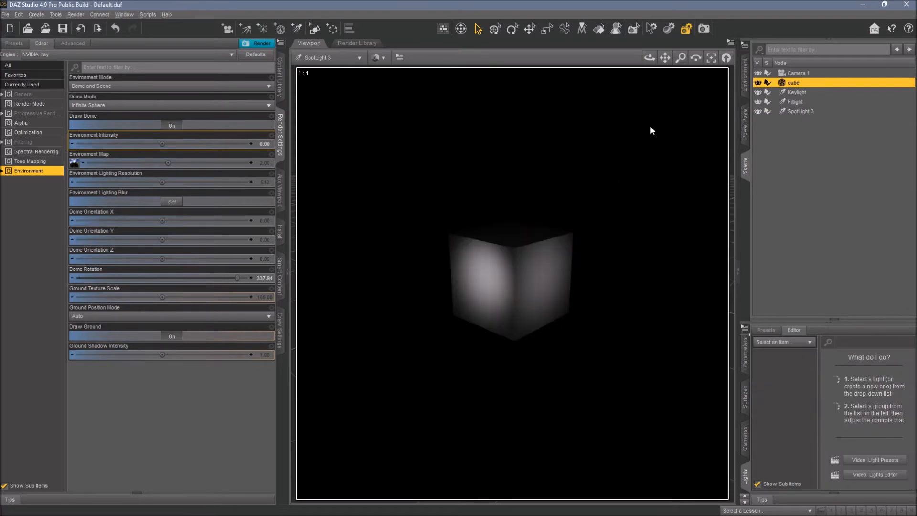
click(711, 57)
mouse_move(650, 57)
mouse_down()
mouse_move(680, 59)
mouse_move(652, 55)
mouse_move(656, 70)
mouse_up()
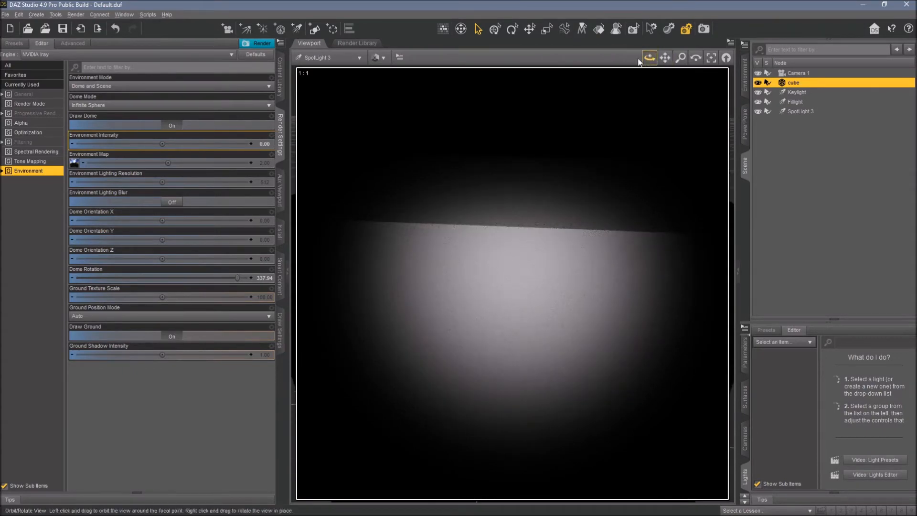
click(319, 58)
click(317, 146)
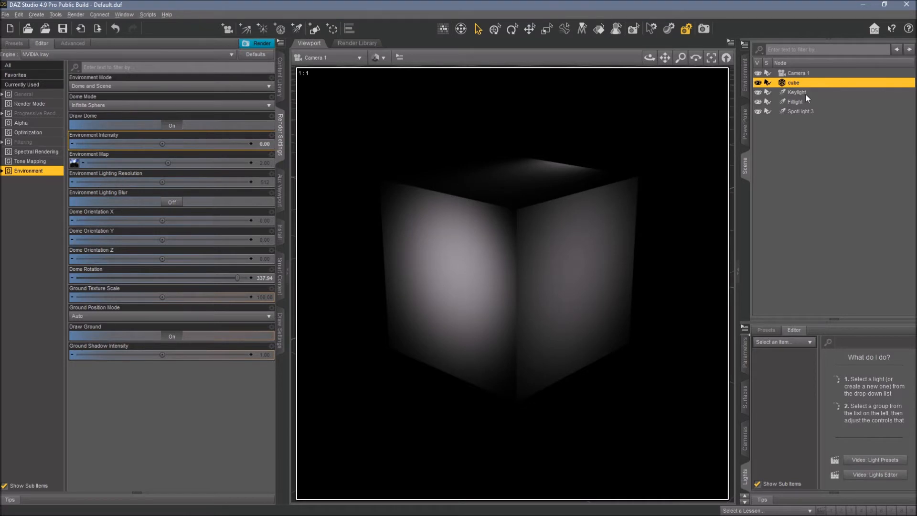
Rename the third spotlight Backlight.
click(805, 112)
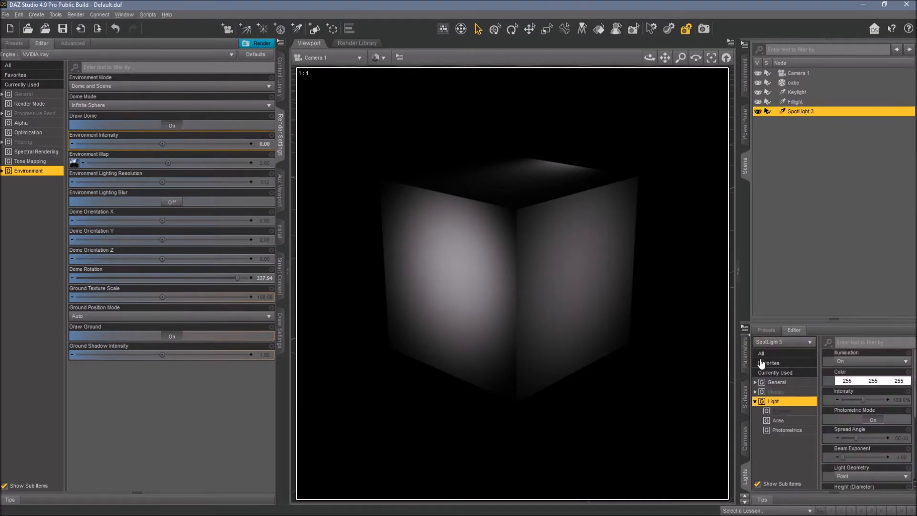
click(745, 360)
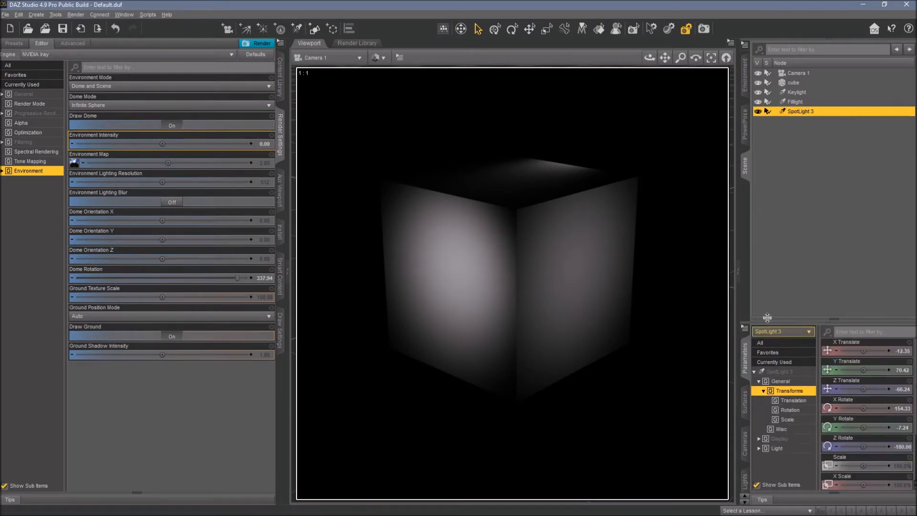
click(796, 102)
click(797, 112)
text(Backlight)
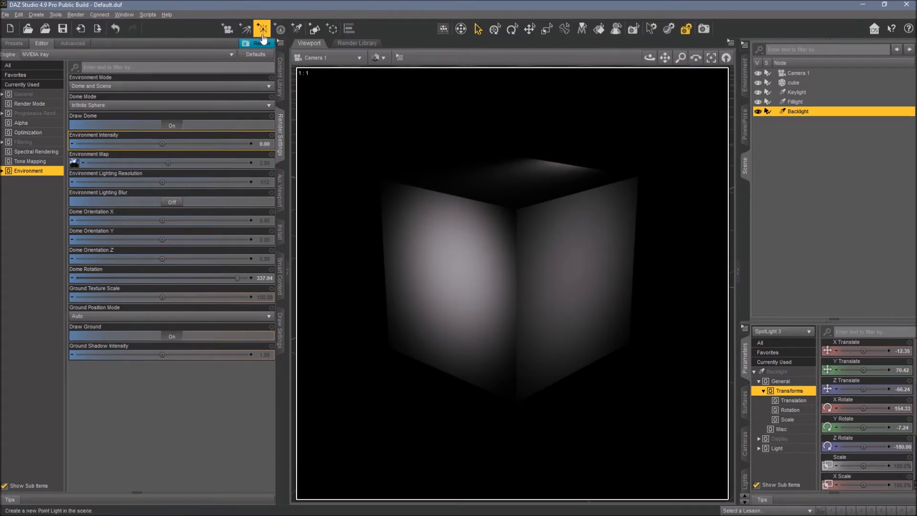
Delete the cube and add a Genesis 8 Female figure to the scene.
click(793, 84)
key(Delete)
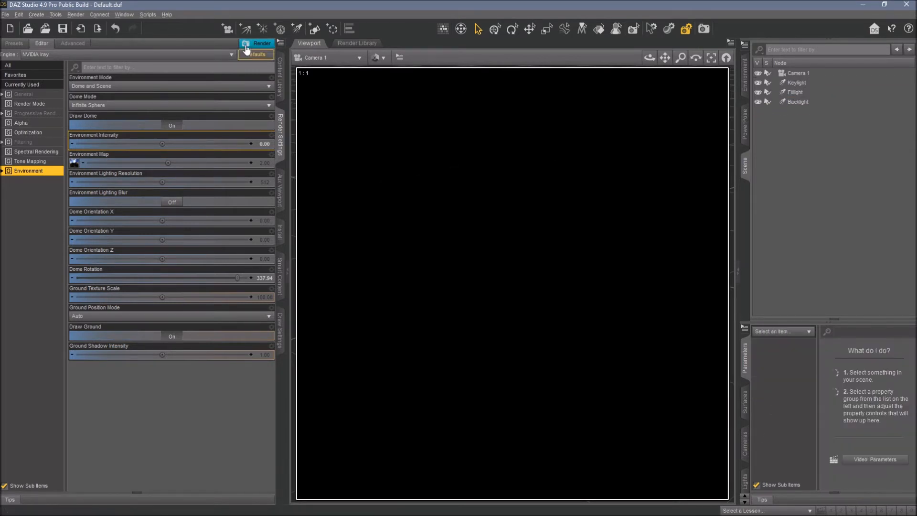
click(148, 15)
click(151, 59)
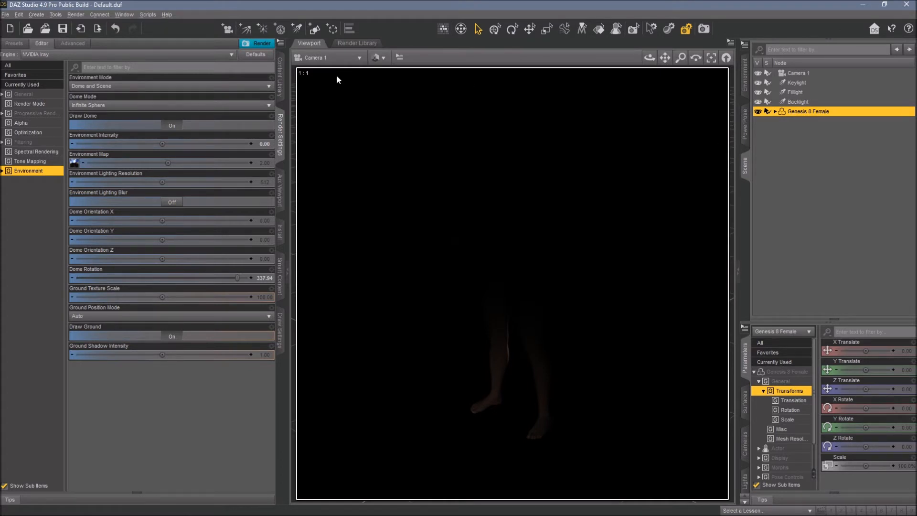
Re-aim the Keylight and Fillight at the figure by adjusting each light's own view.
click(345, 66)
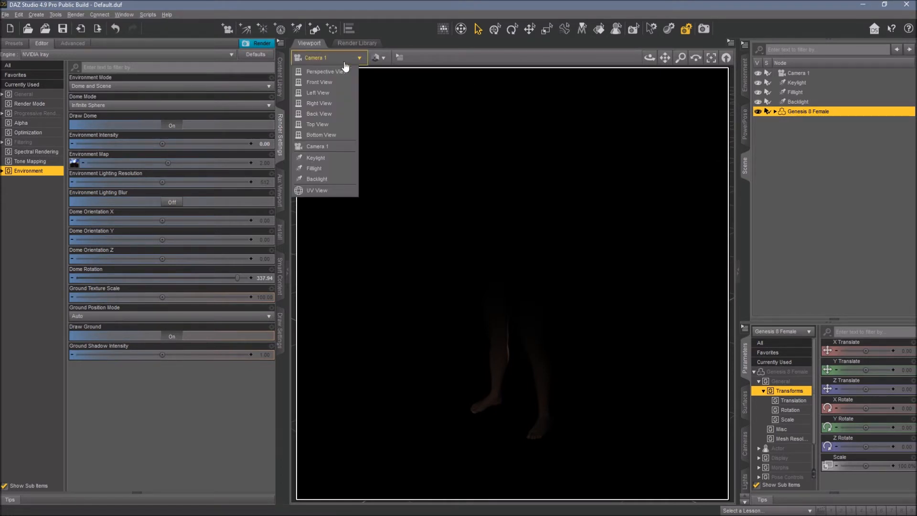
click(334, 159)
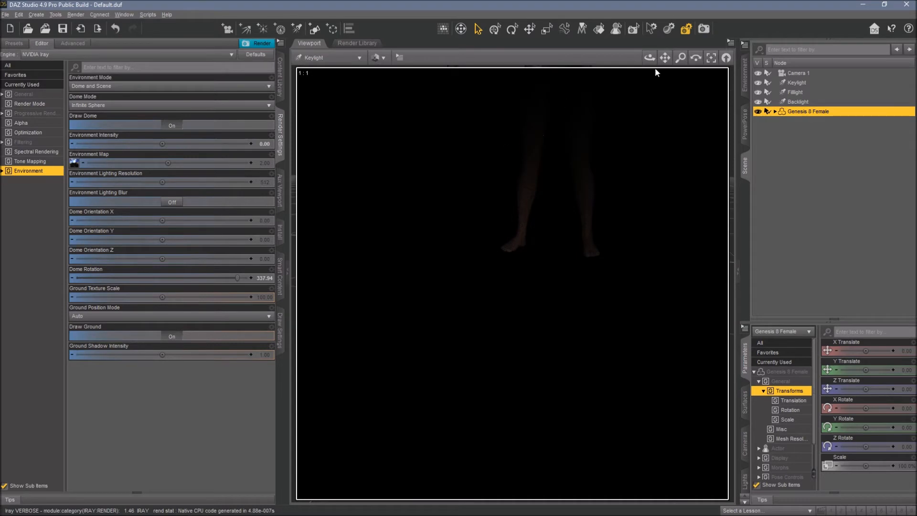
click(718, 68)
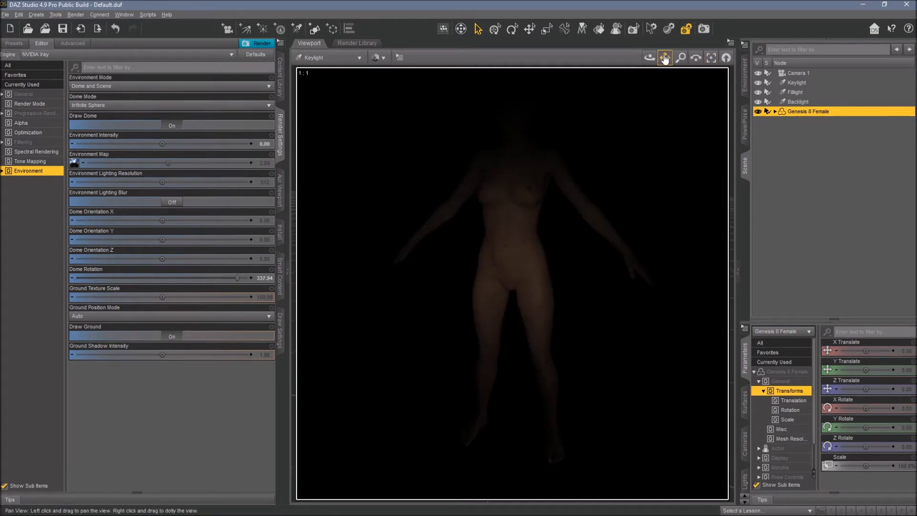
drag(665, 59, 668, 165)
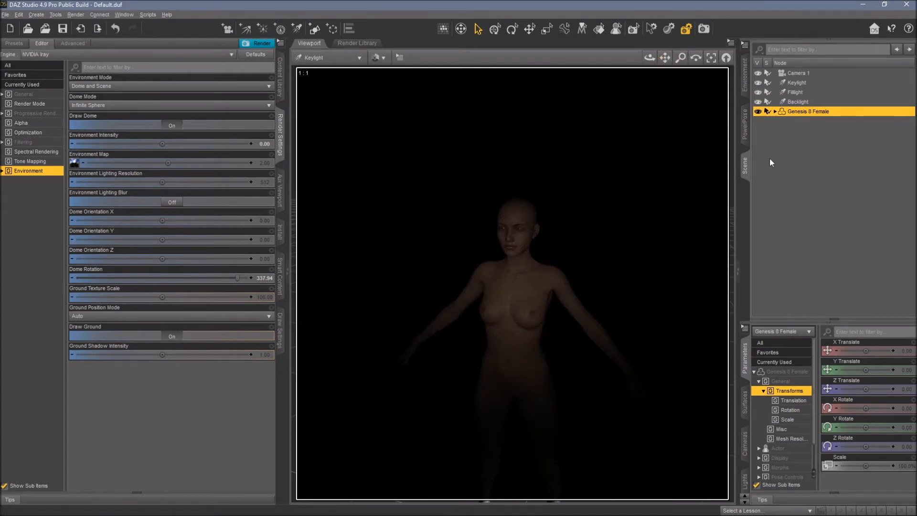
click(314, 58)
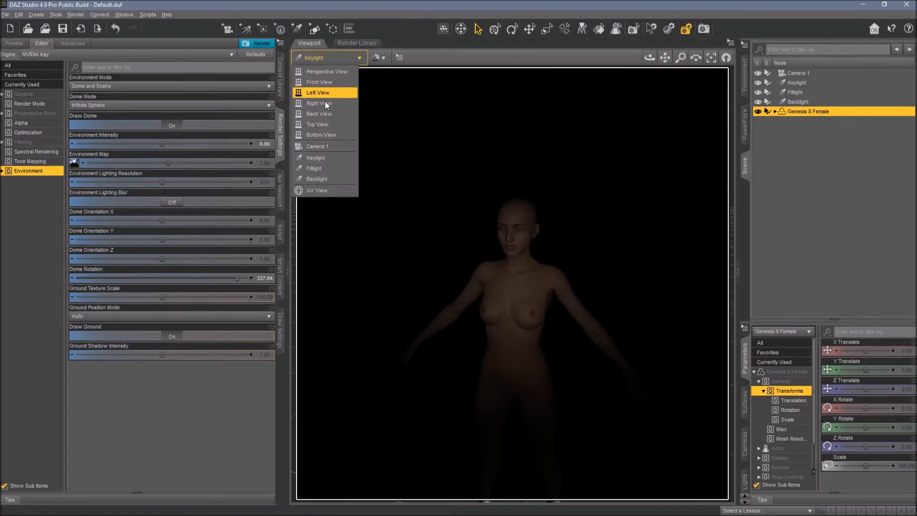
click(329, 170)
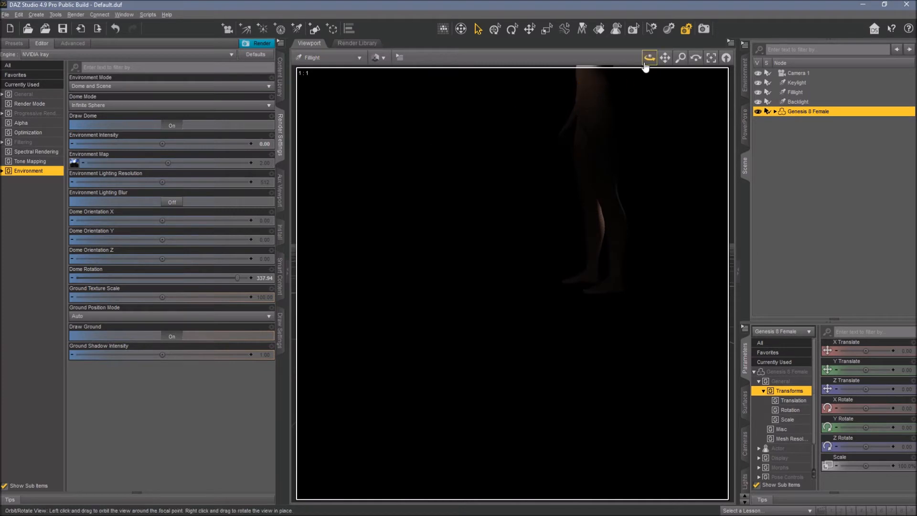
drag(664, 61, 644, 203)
Rotate the figure about Y to 49.5 degrees while viewing through the Keylight, then deselect it.
click(342, 57)
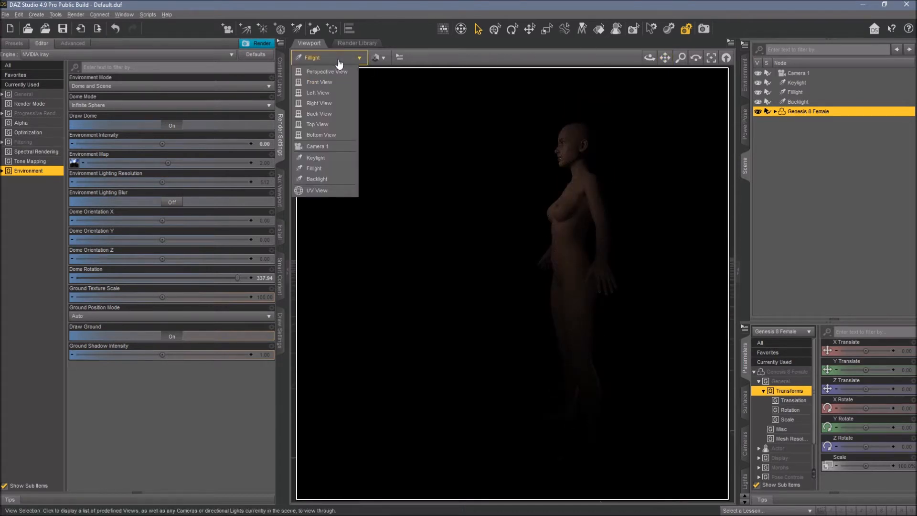
click(326, 158)
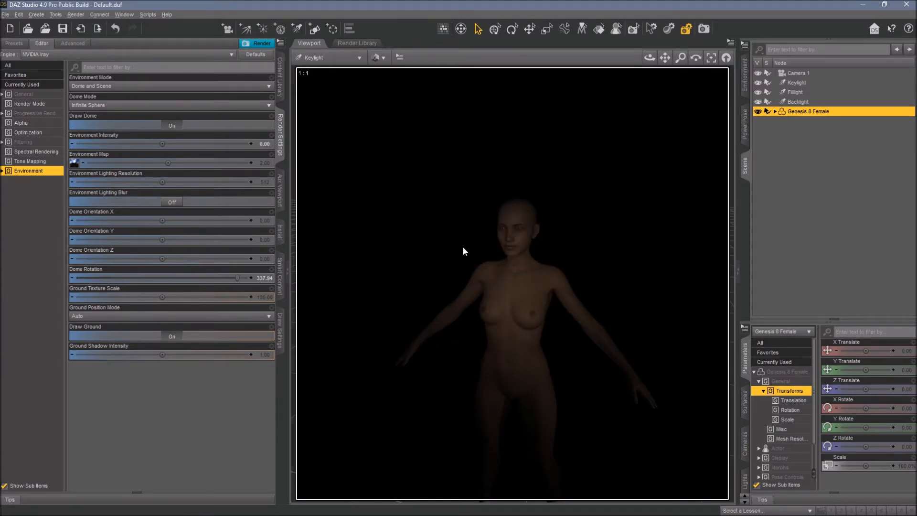
click(760, 343)
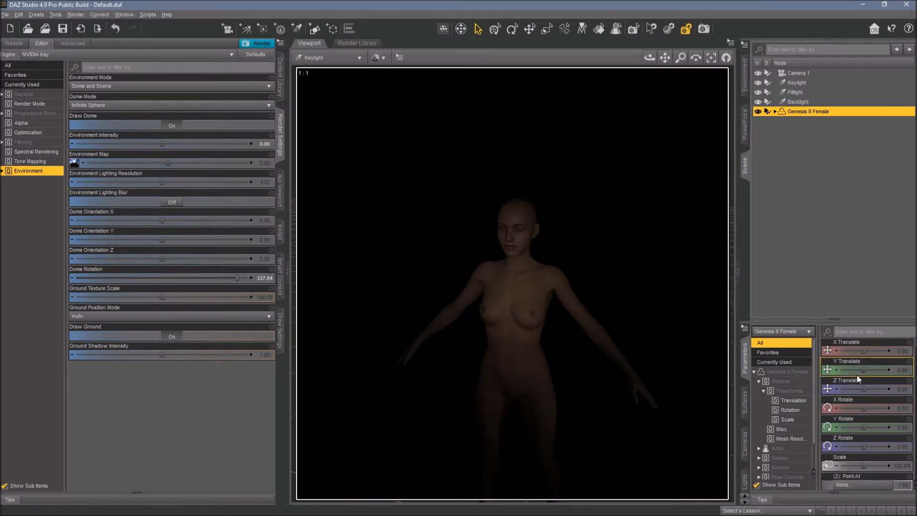
drag(864, 427, 877, 427)
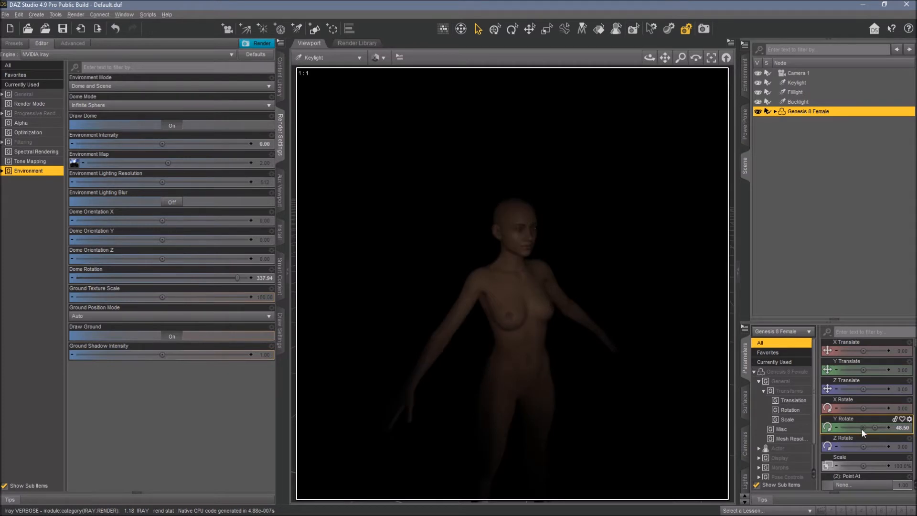
click(801, 245)
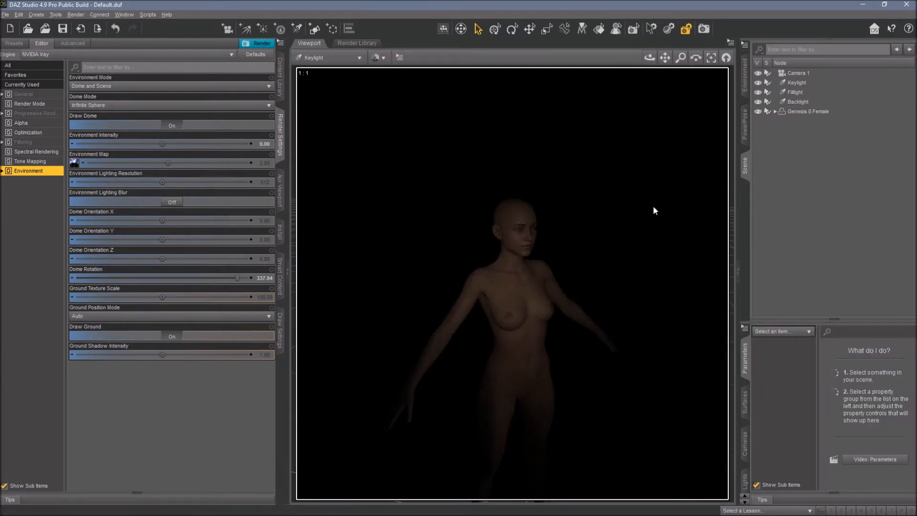
Set the Keylight's luminous flux to 3000 lumens in the light properties.
click(796, 83)
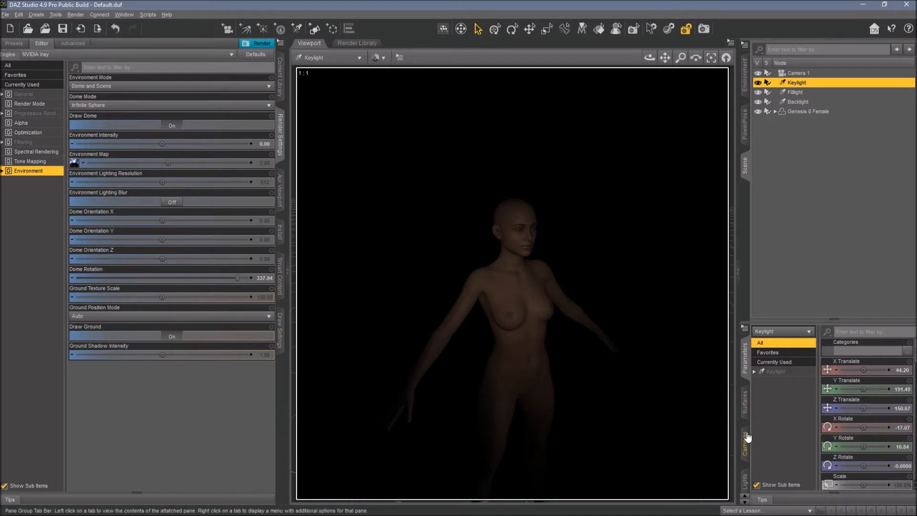
click(744, 479)
scroll(855, 431, down, 3)
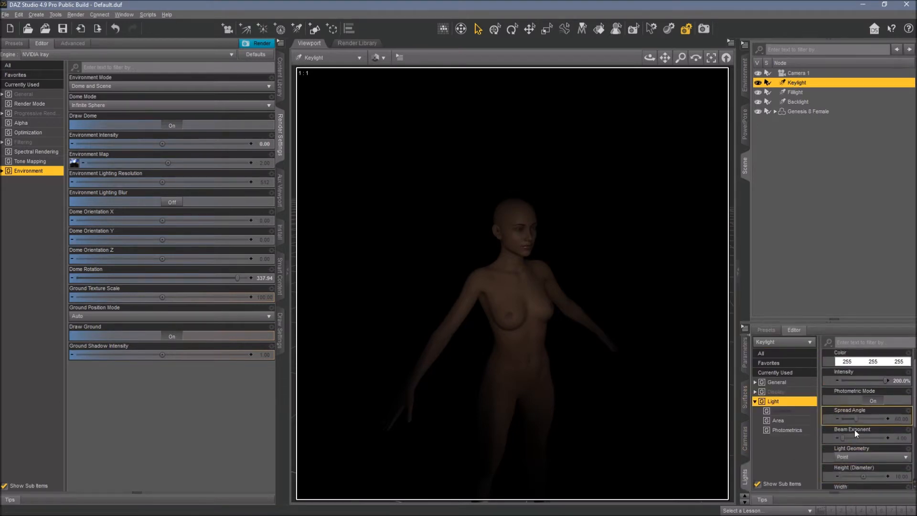
click(893, 457)
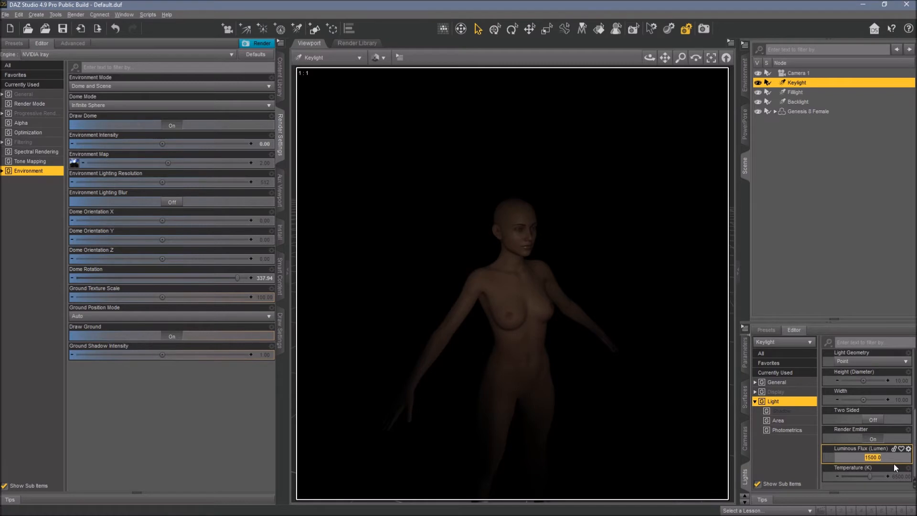
text(3000)
key(Return)
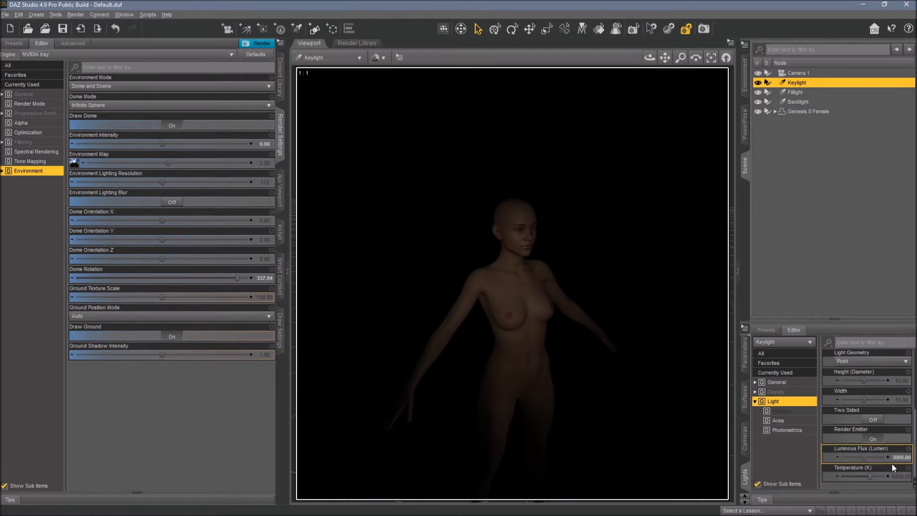
Adjust the Fillight's aim on the figure through its own view, then return to Camera 1.
click(354, 58)
click(315, 169)
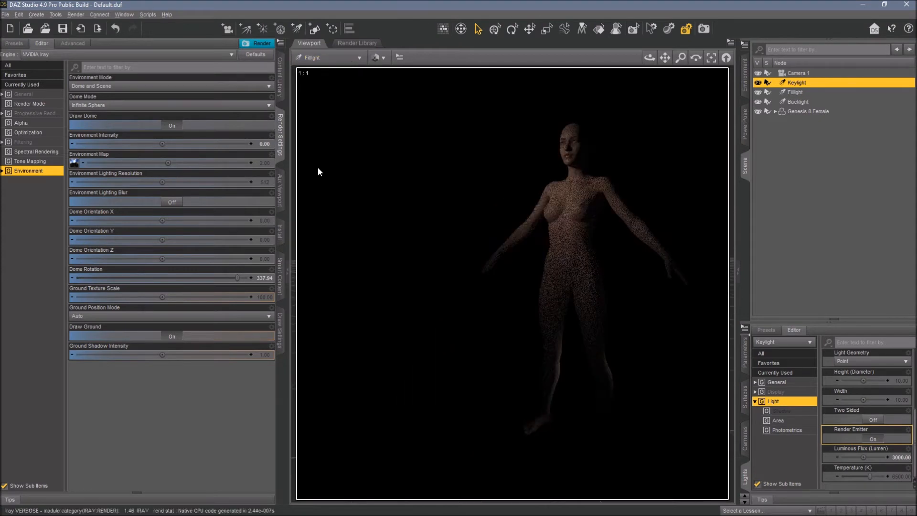
drag(665, 57, 603, 157)
mouse_move(649, 58)
mouse_down()
mouse_move(665, 58)
mouse_move(659, 63)
mouse_up()
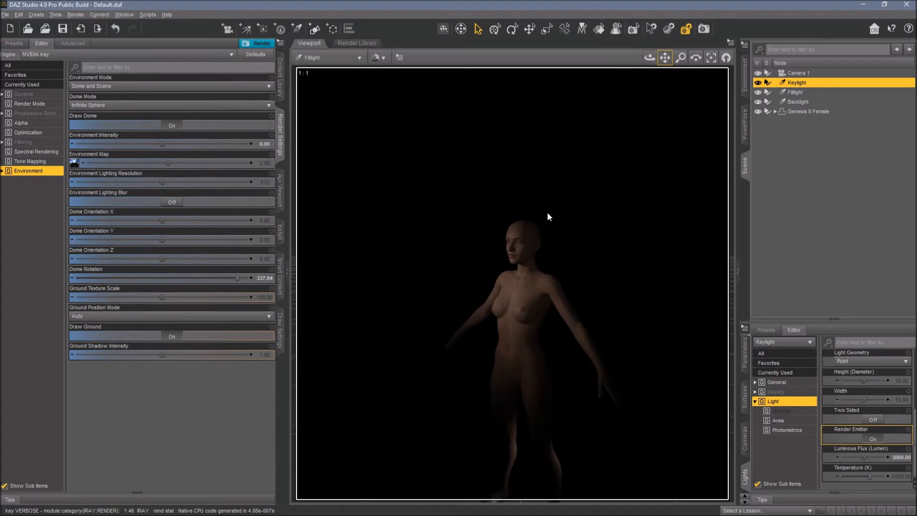
click(330, 58)
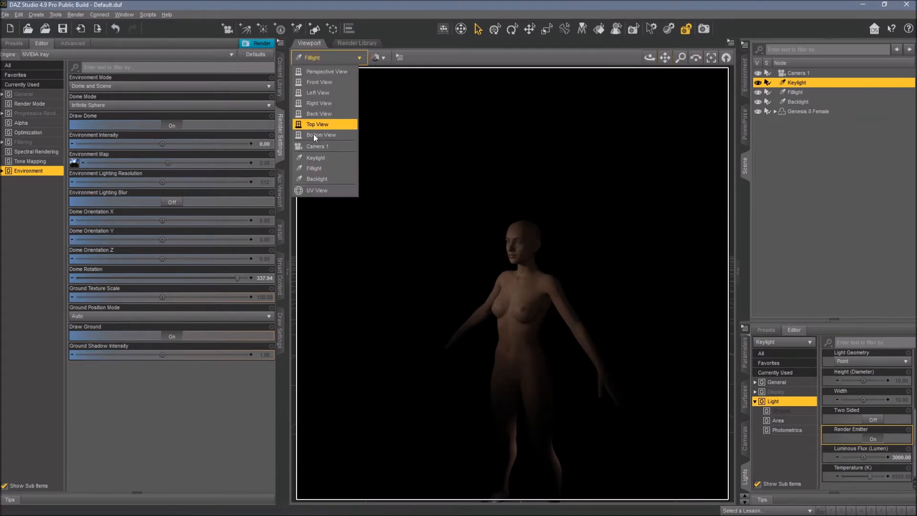
click(312, 147)
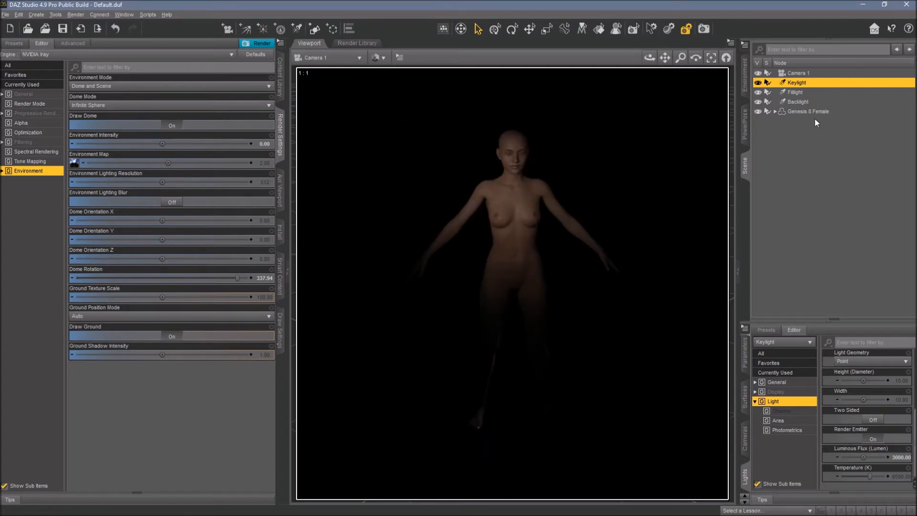
Aim the Backlight at the figure's head and shoulders through its own view, then return to Camera 1.
click(804, 103)
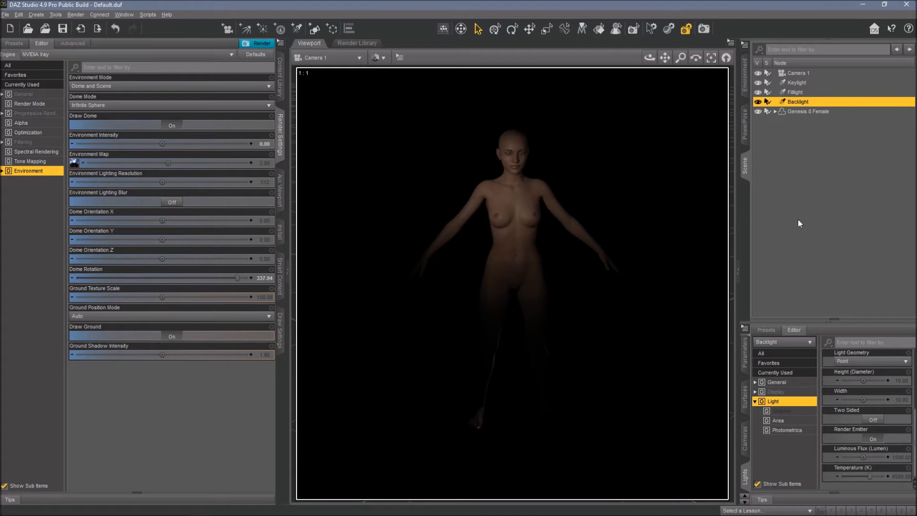
click(343, 56)
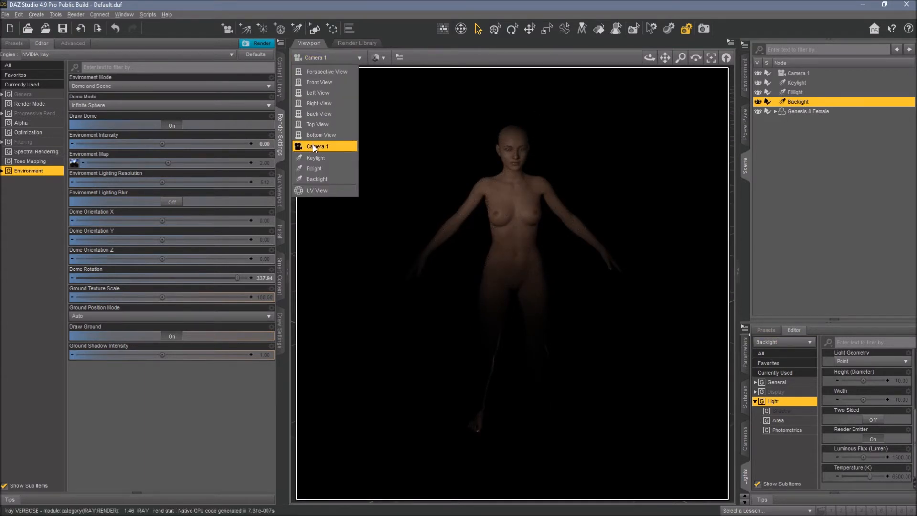
click(316, 177)
drag(665, 59, 665, 186)
scroll(626, 102, down, 5)
scroll(626, 102, down, 1)
drag(665, 58, 613, 96)
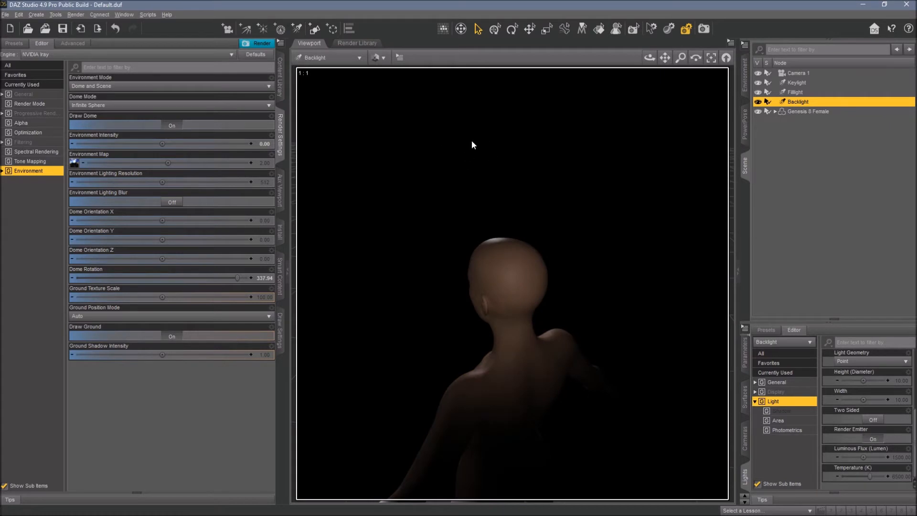
click(343, 58)
click(354, 141)
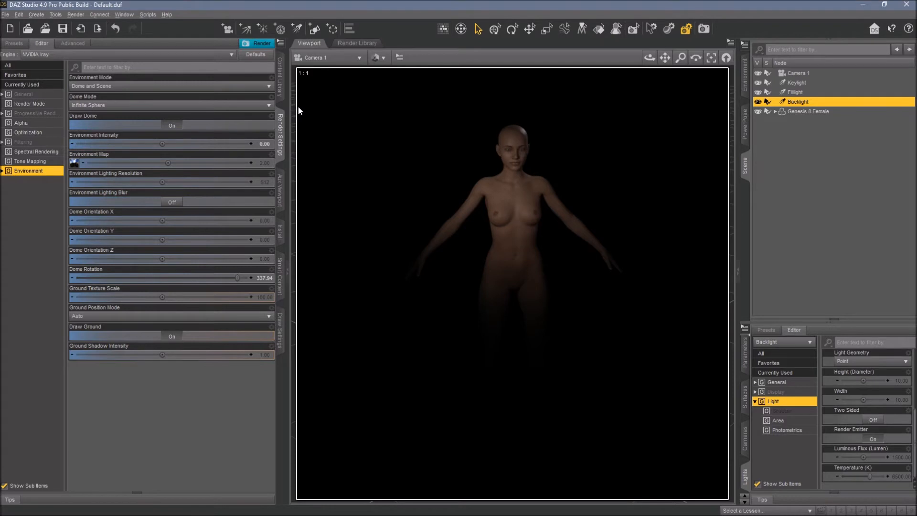
Browse the content library to Genesis 8 Female hair and apply the Goldtassel Vertigo Ponytail to the figure.
click(280, 76)
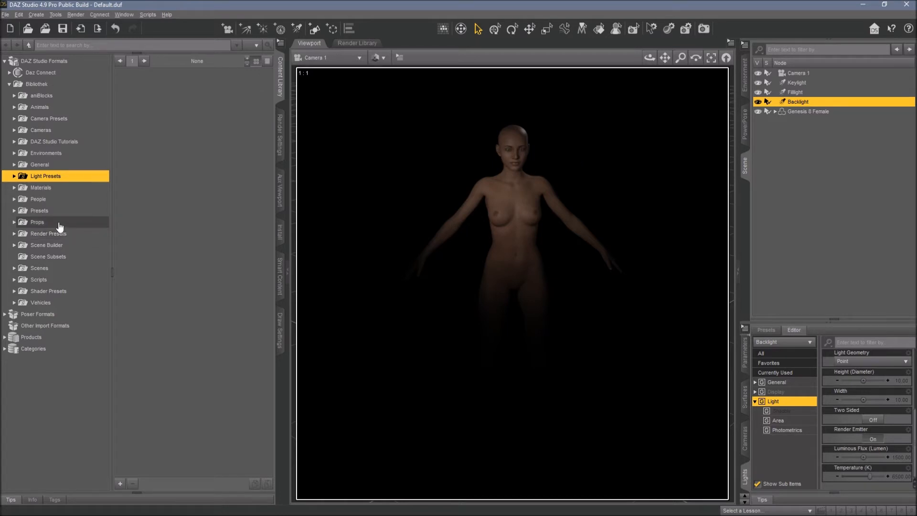
double_click(52, 200)
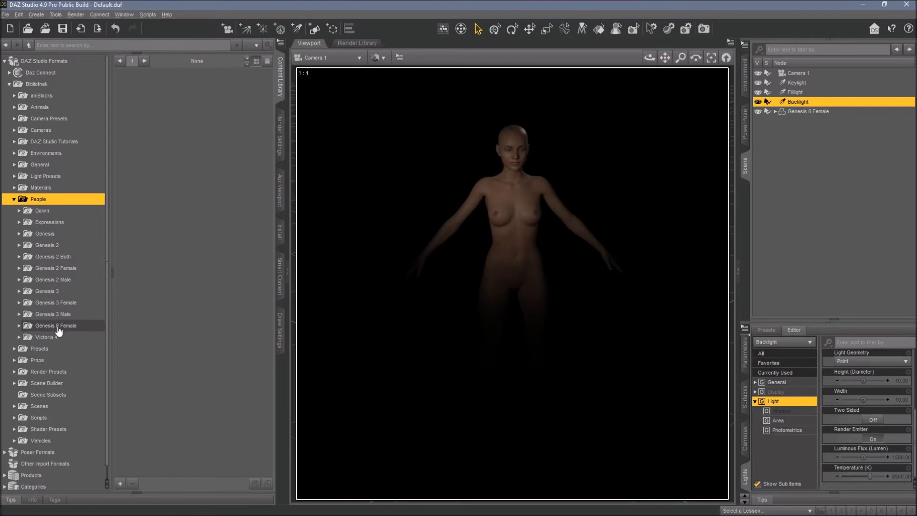
double_click(56, 325)
scroll(57, 325, down, 4)
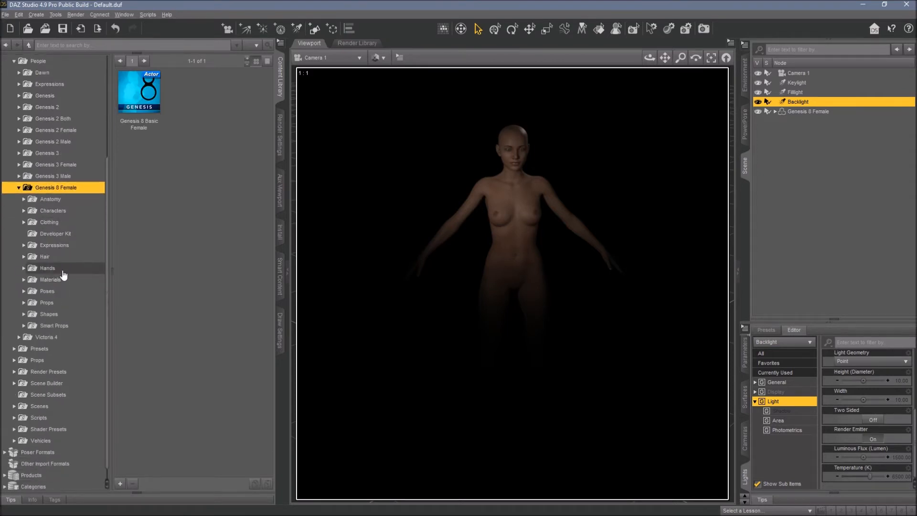
double_click(60, 257)
double_click(71, 279)
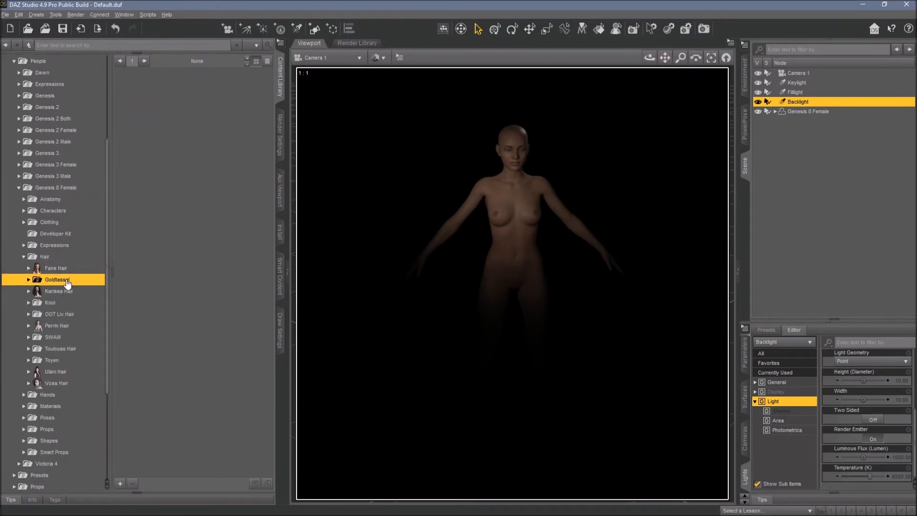
click(70, 314)
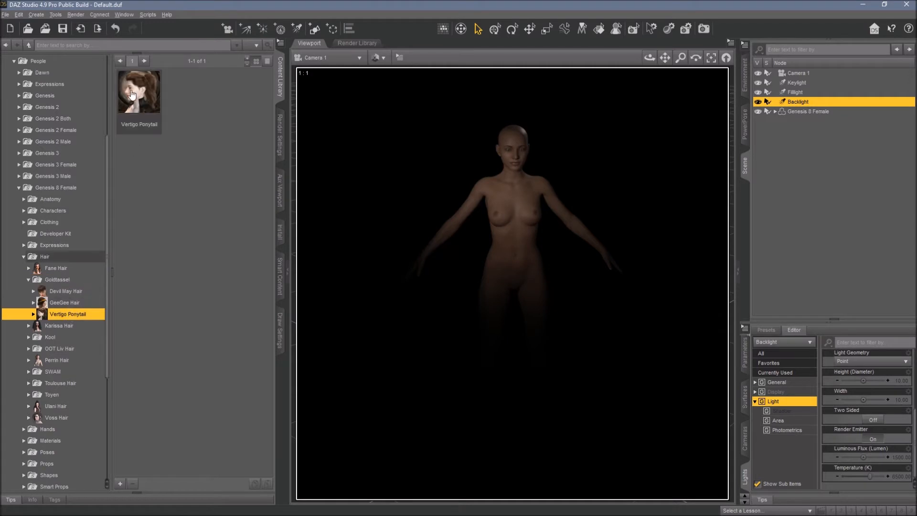
click(133, 92)
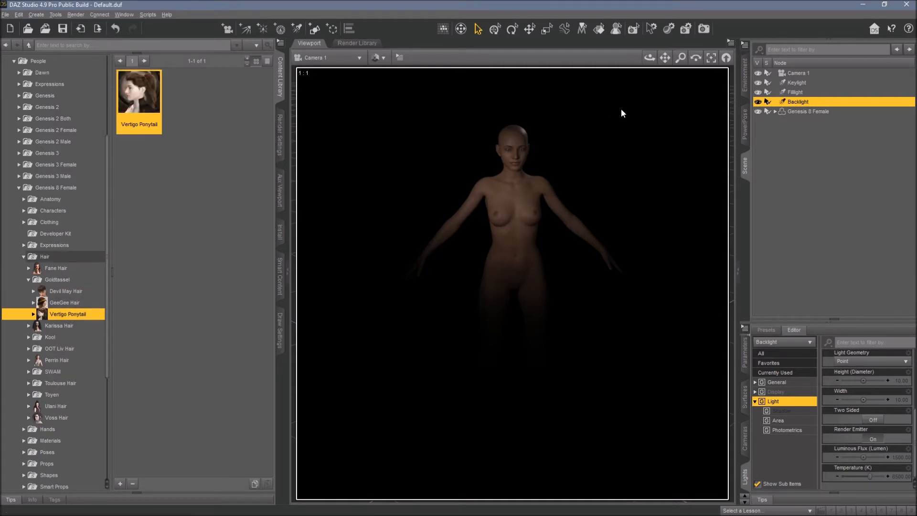
click(798, 113)
double_click(154, 97)
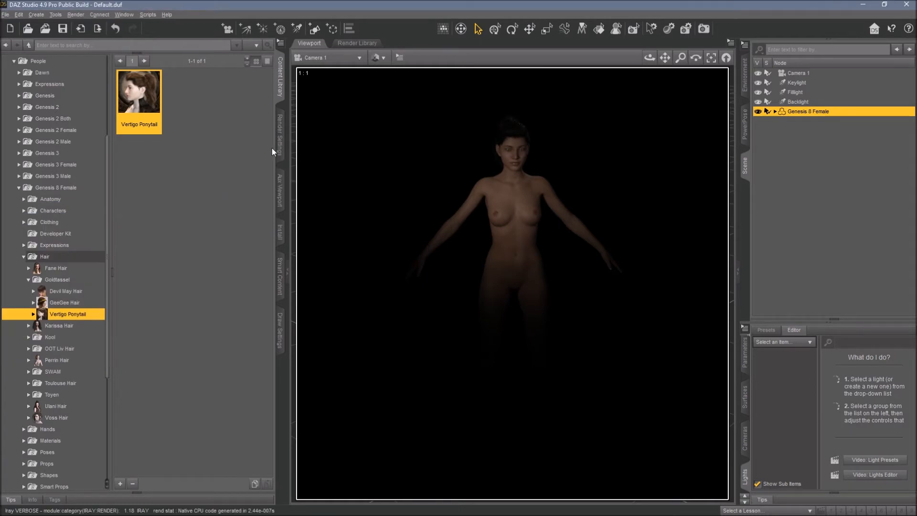
Frame Camera 1 on the figure's head and shoulders.
click(516, 144)
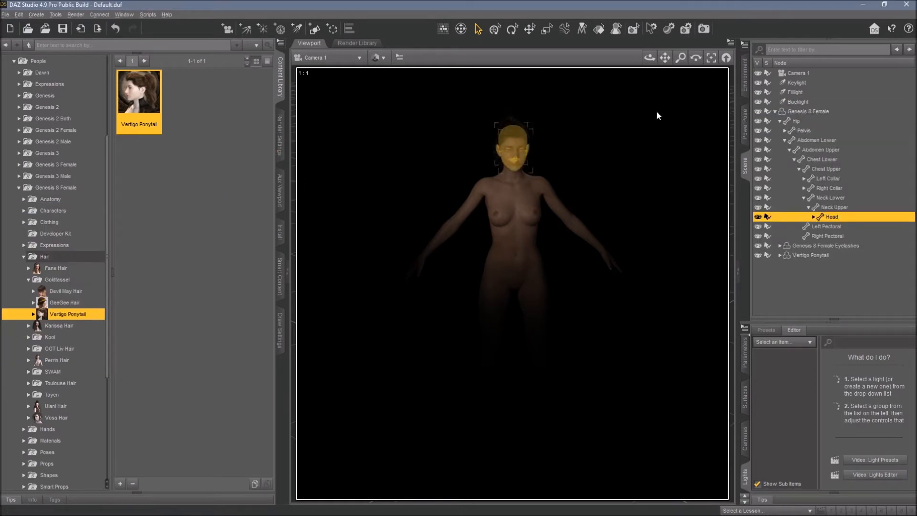
click(711, 57)
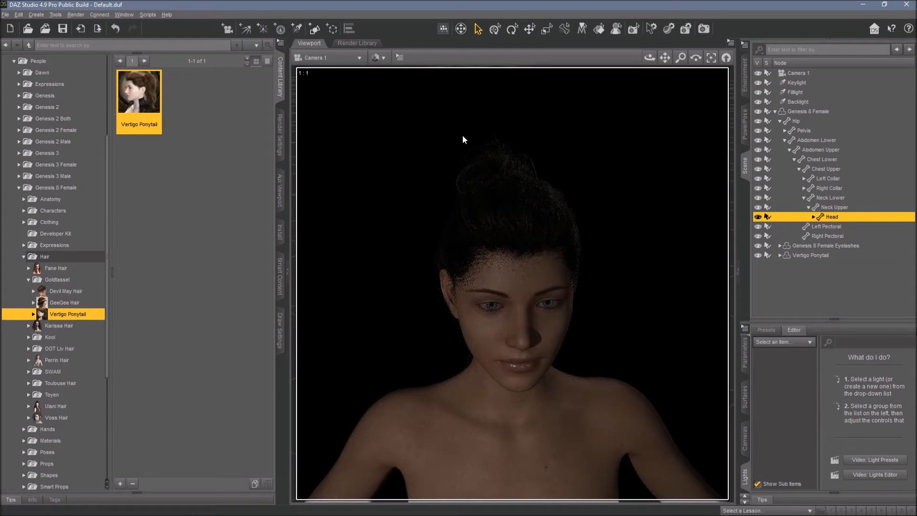
drag(650, 57, 642, 59)
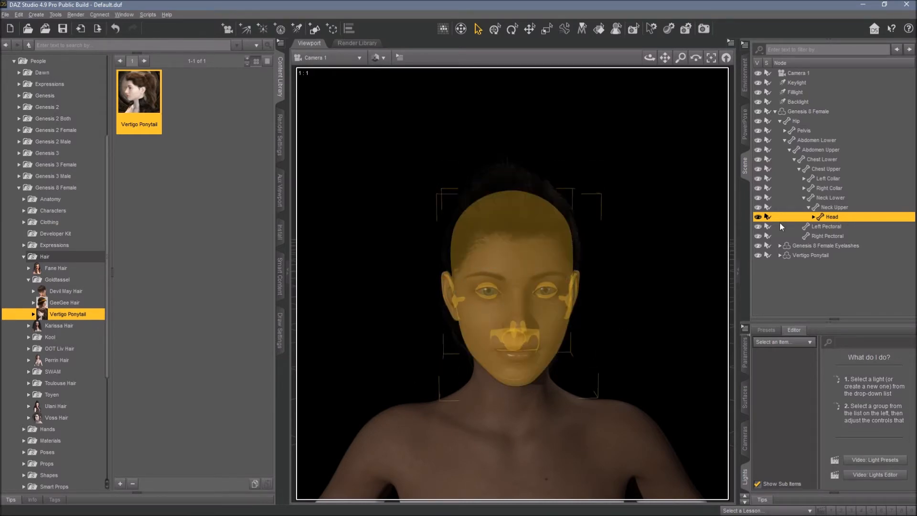
Temporarily hide the Fillight and Backlight to compare the lighting, then show them again.
click(758, 92)
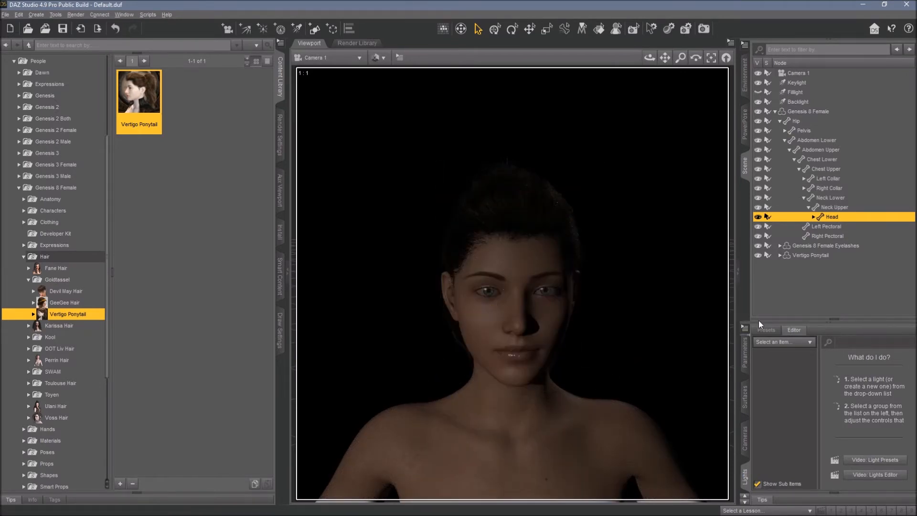
click(775, 113)
click(757, 103)
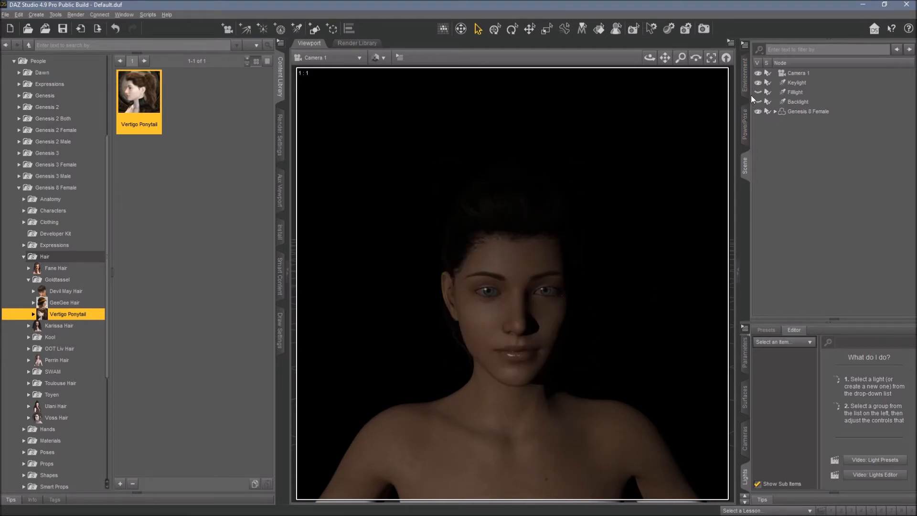
drag(756, 96, 759, 110)
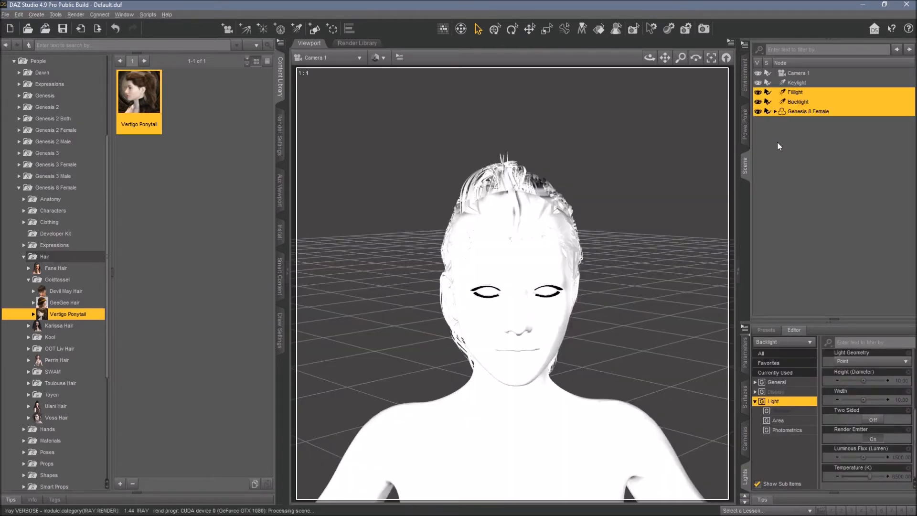
click(803, 191)
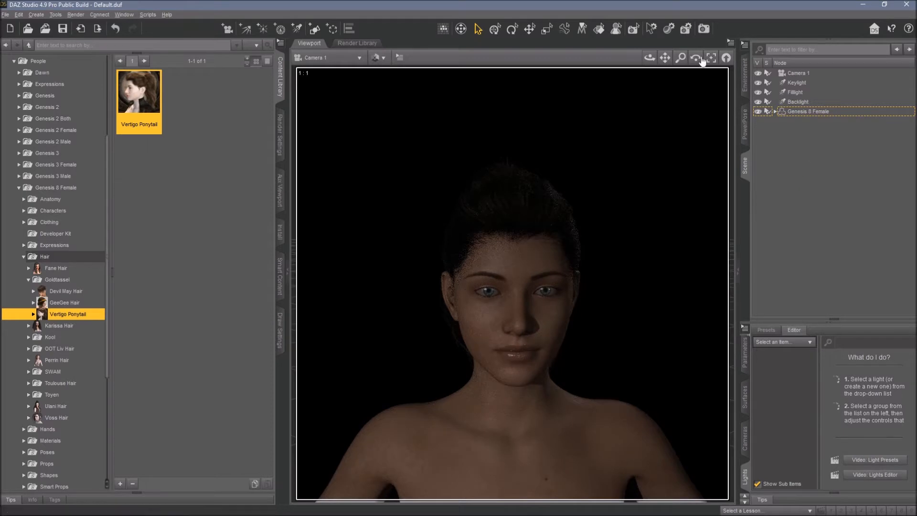
Rotate the figure about Y to about 55 degrees.
click(801, 112)
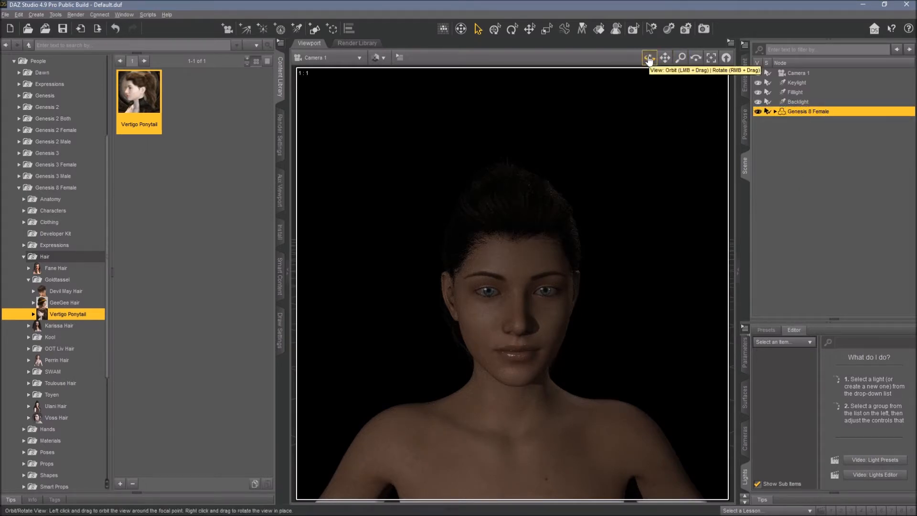
click(746, 354)
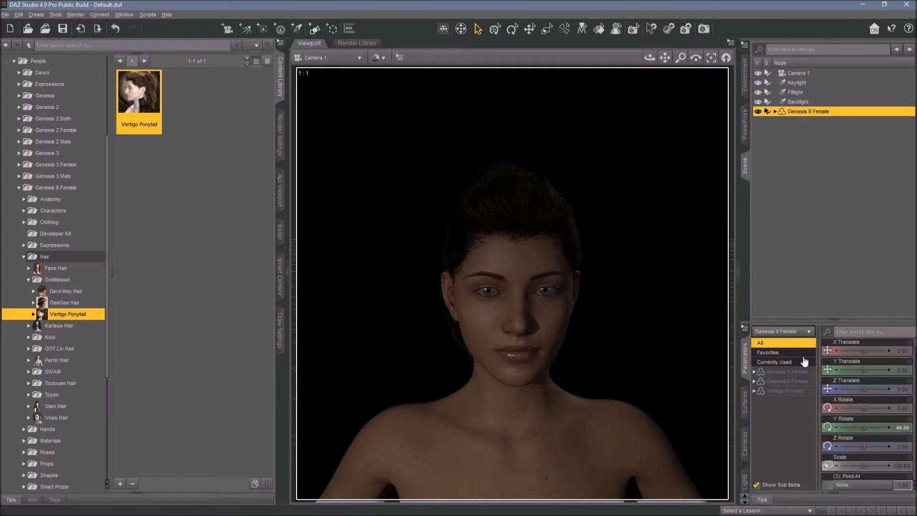
drag(864, 428, 865, 428)
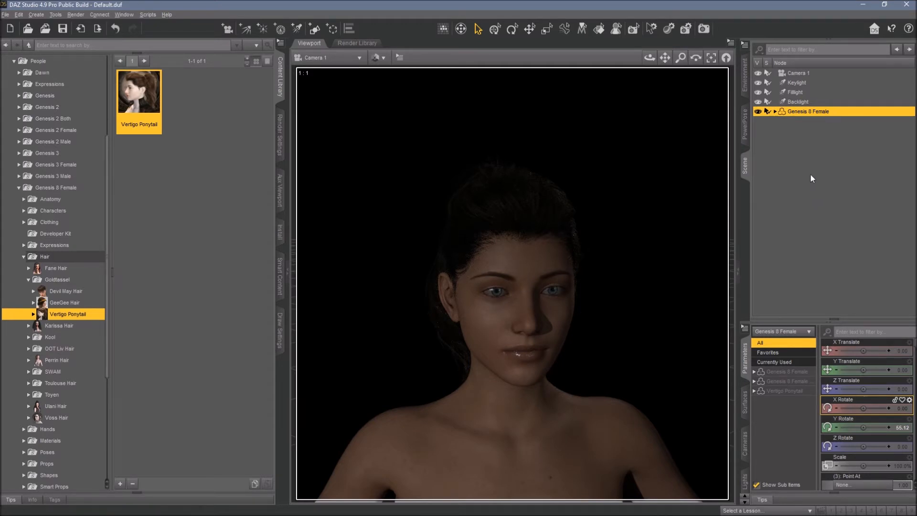
Set the Keylight's luminous flux to 5000 lumens.
click(794, 85)
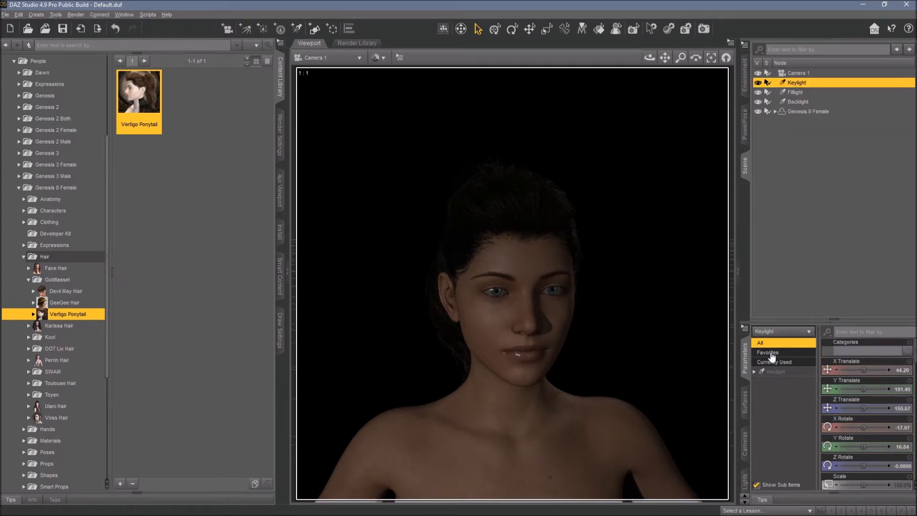
click(744, 480)
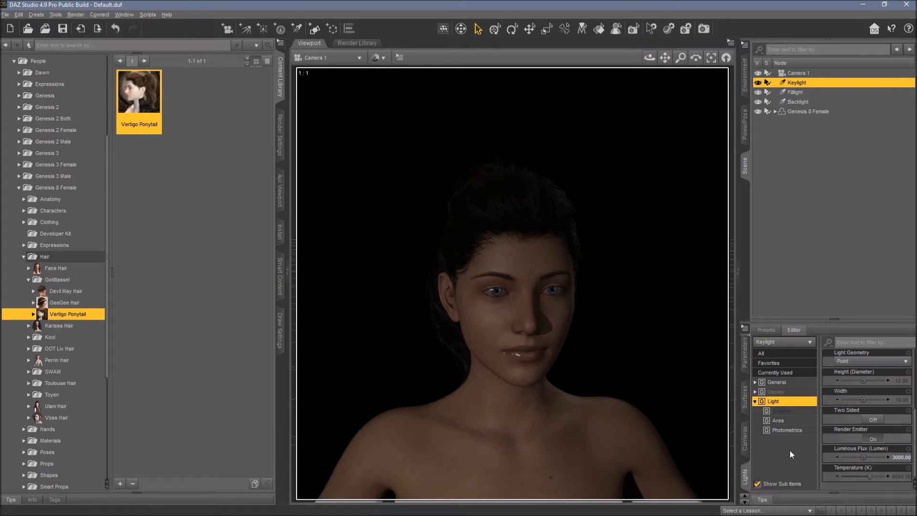
click(902, 457)
key(Return)
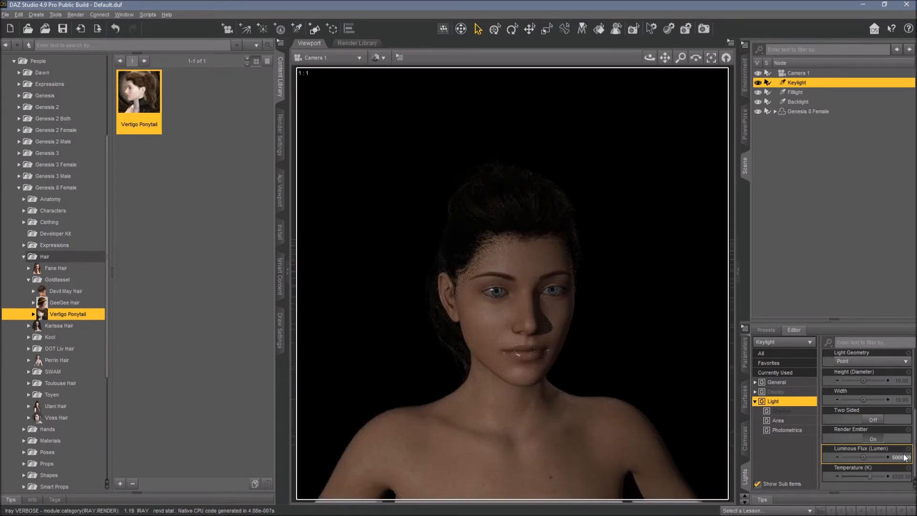
Set the Fillight's intensity to 200%.
click(797, 93)
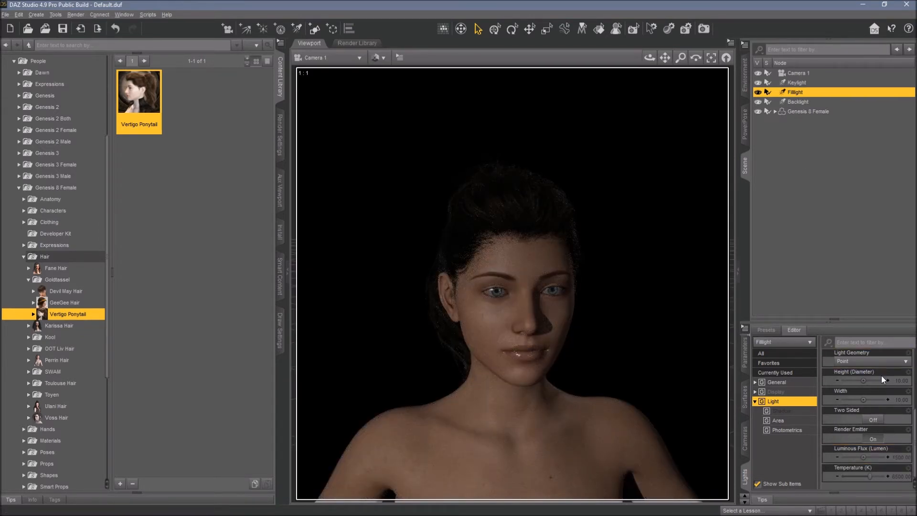
scroll(903, 401, up, 3)
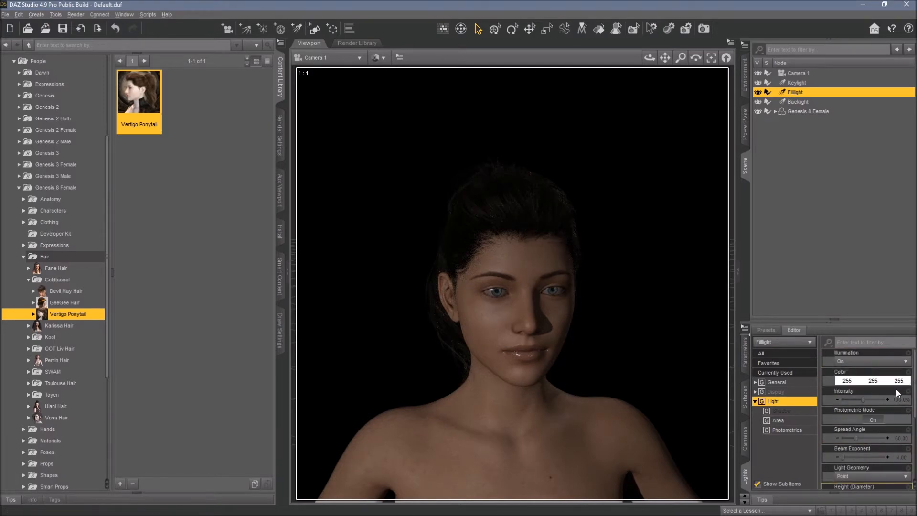
click(903, 400)
triple_click(894, 398)
text(200)
key(Return)
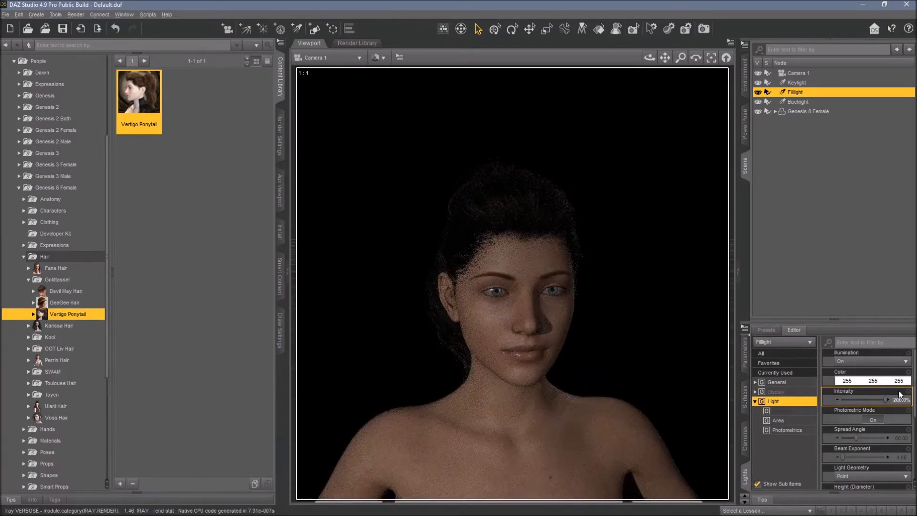
Set the Backlight's intensity to 200%.
click(806, 102)
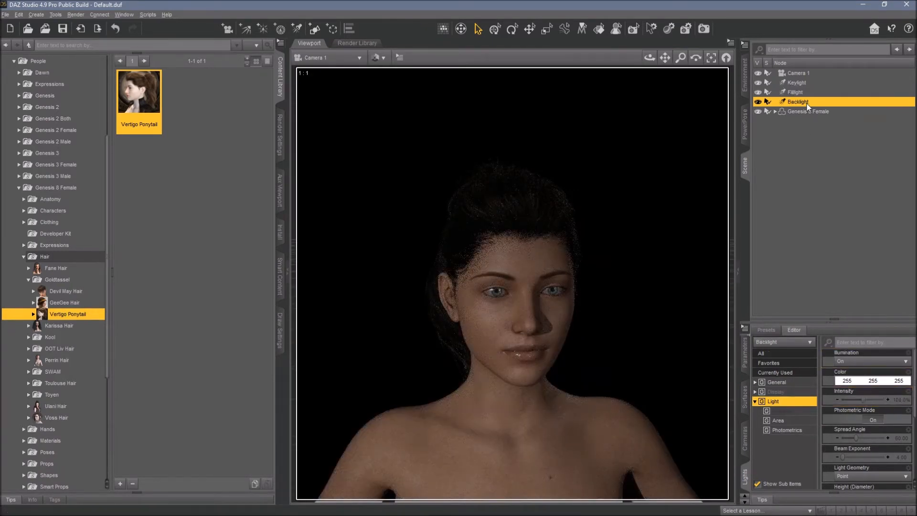
click(900, 400)
text(200)
key(Return)
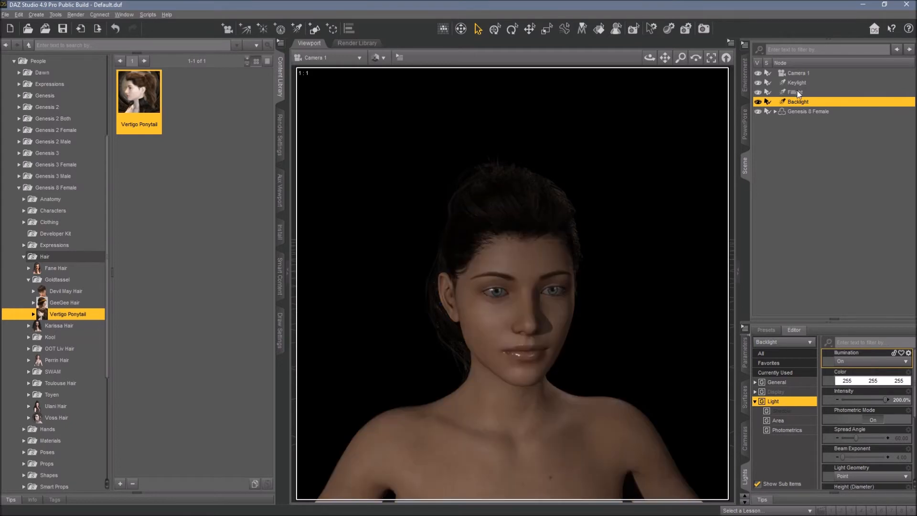
Try Fillight luminous flux values of 3000 and 4000 lumens.
click(797, 92)
scroll(879, 421, down, 3)
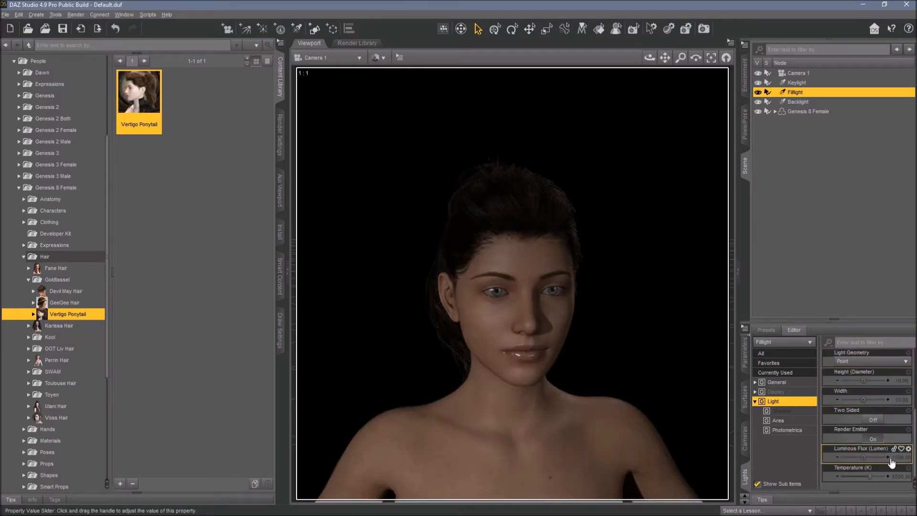
click(895, 457)
text(3000)
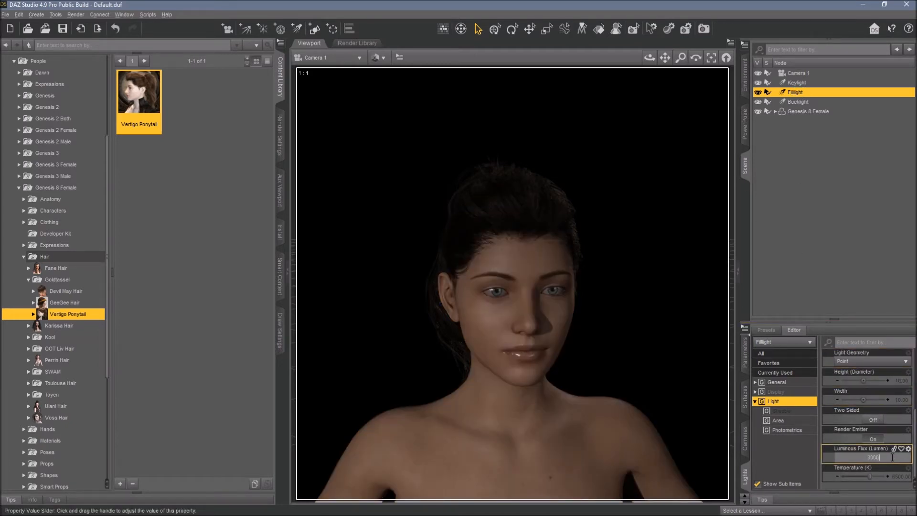
key(Return)
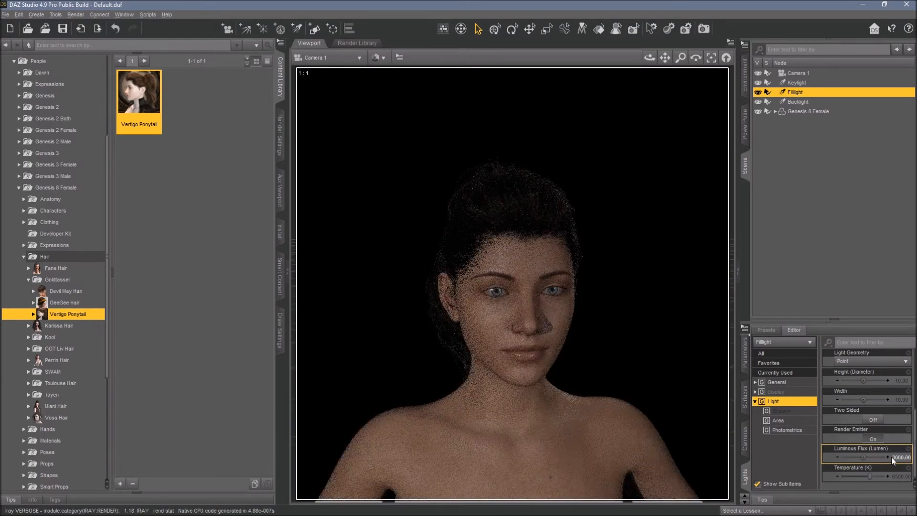
click(902, 459)
text(4000)
key(Return)
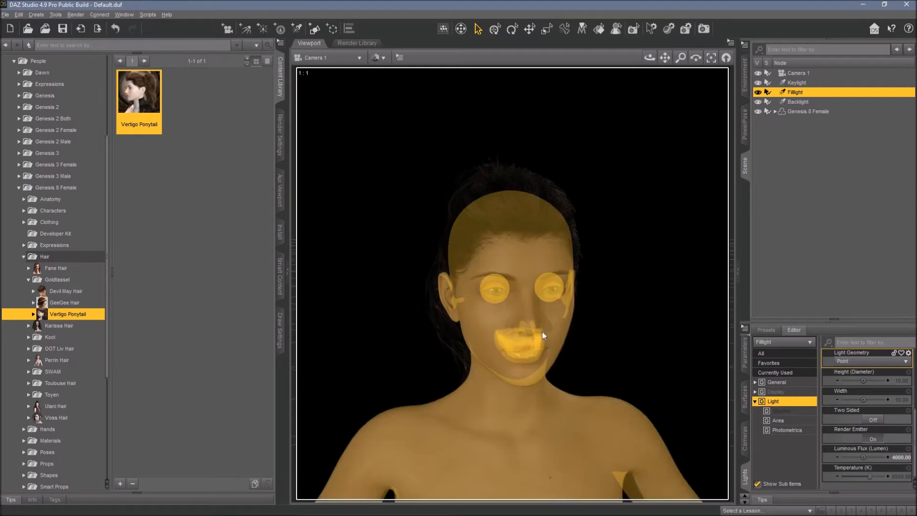
Set the Fillight's luminous flux to 1600 lumens.
click(898, 458)
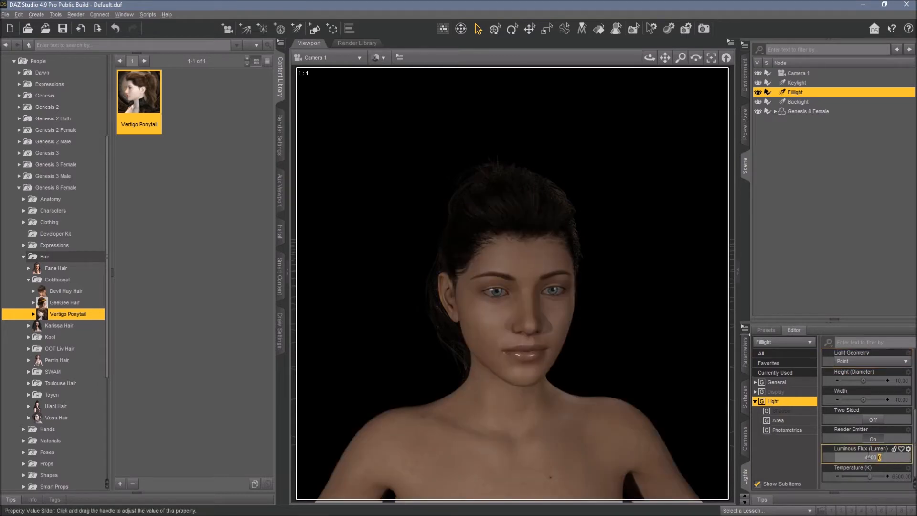
key(Delete)
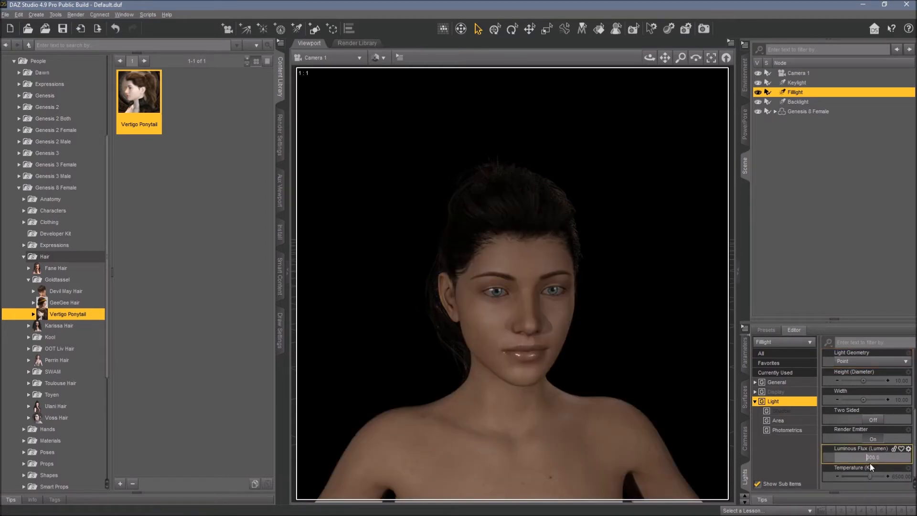
text(3)
key(Return)
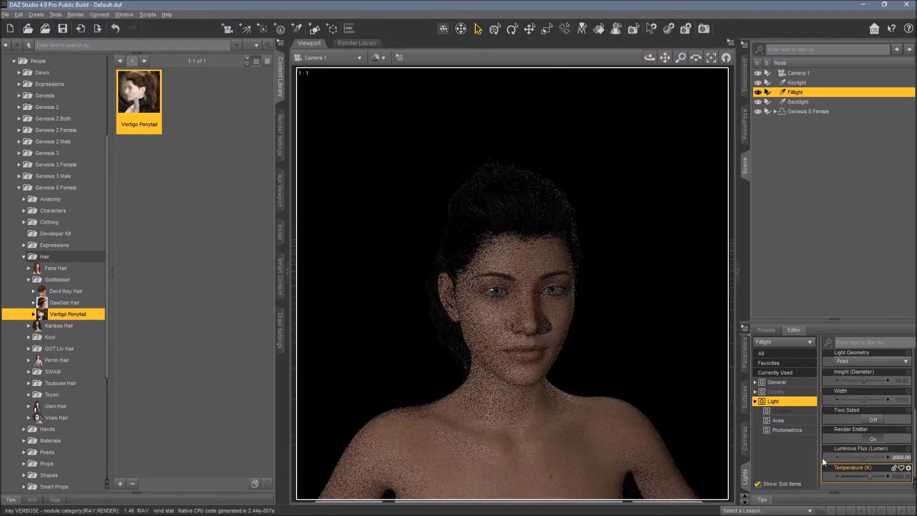
click(902, 460)
text(1600)
key(Return)
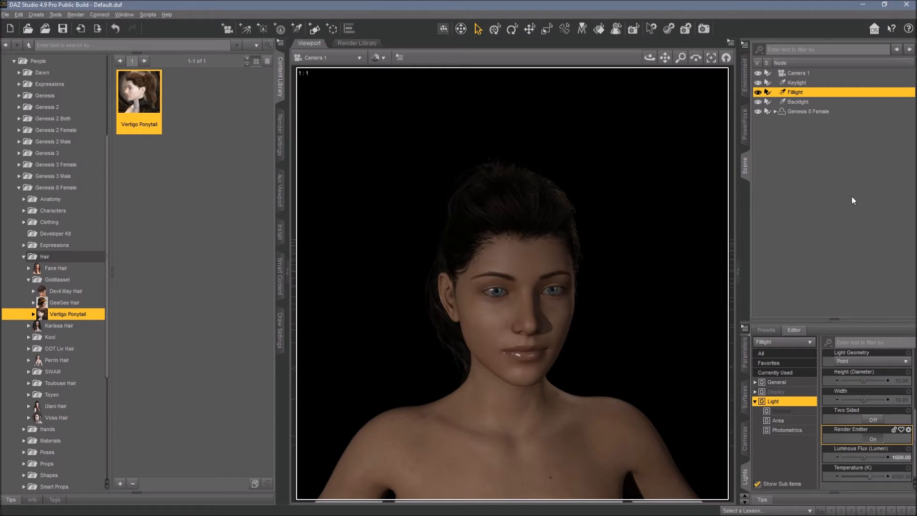
Search the content library for candle.
click(826, 186)
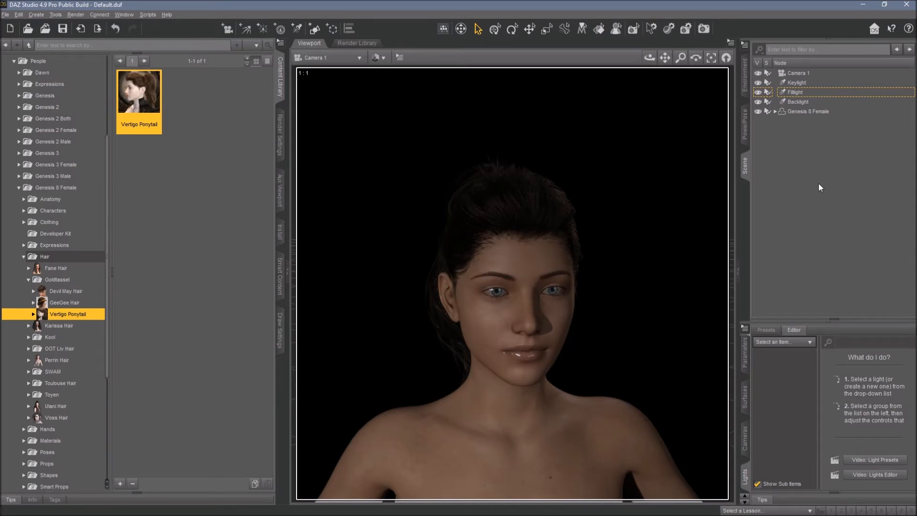
click(109, 45)
text(ce)
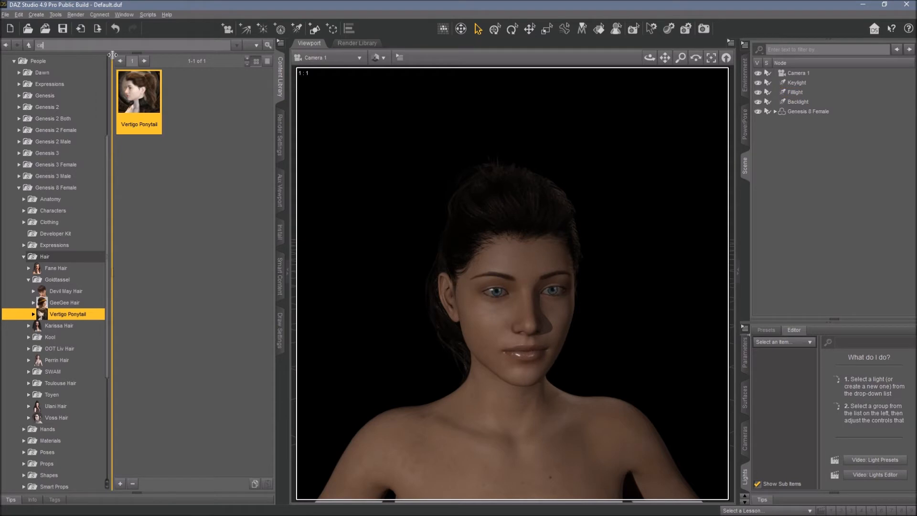
key(Return)
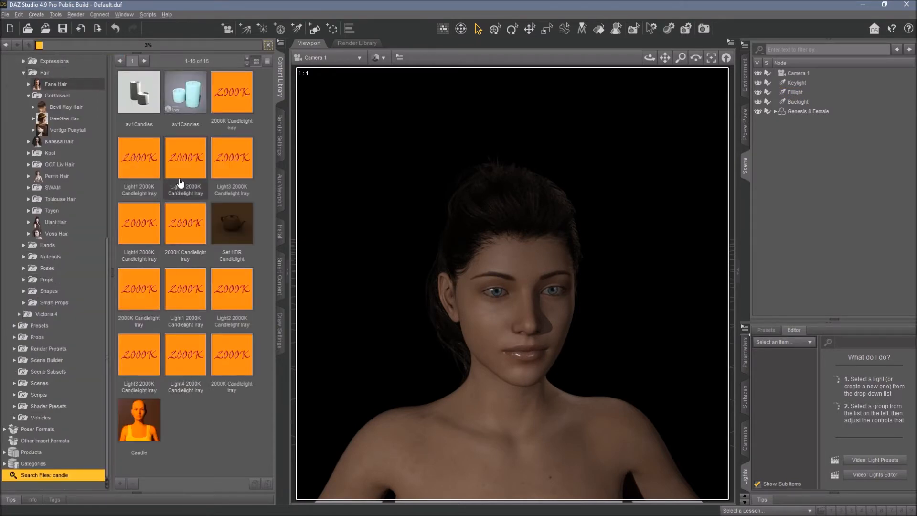
Delete the three lights and the Genesis 8 Female figure from the scene.
click(799, 83)
shift+click(804, 111)
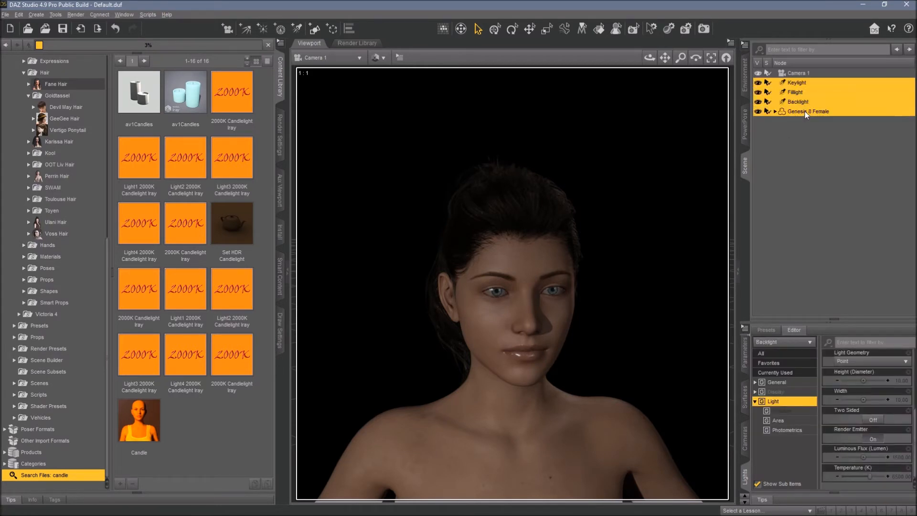
key(Delete)
Load the av1Candles prop into the scene and select it.
click(378, 57)
click(387, 158)
click(189, 95)
right_click(189, 96)
click(210, 111)
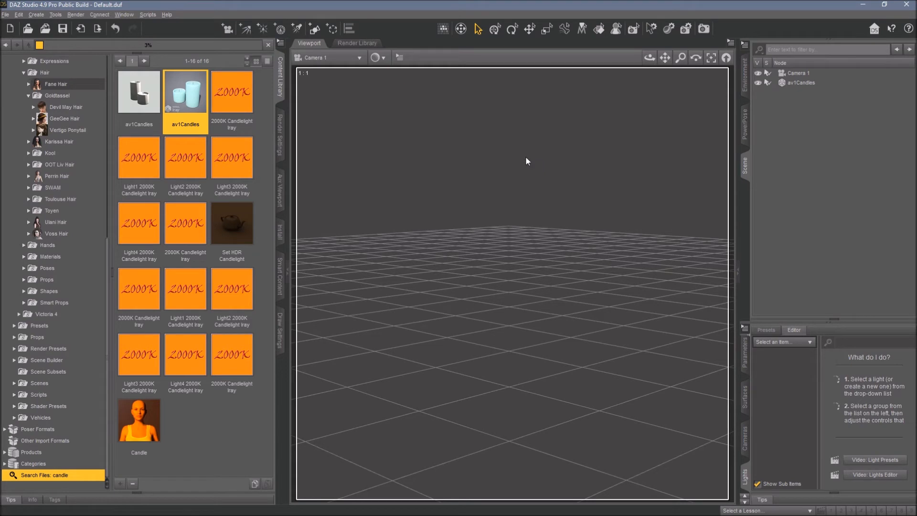
click(781, 83)
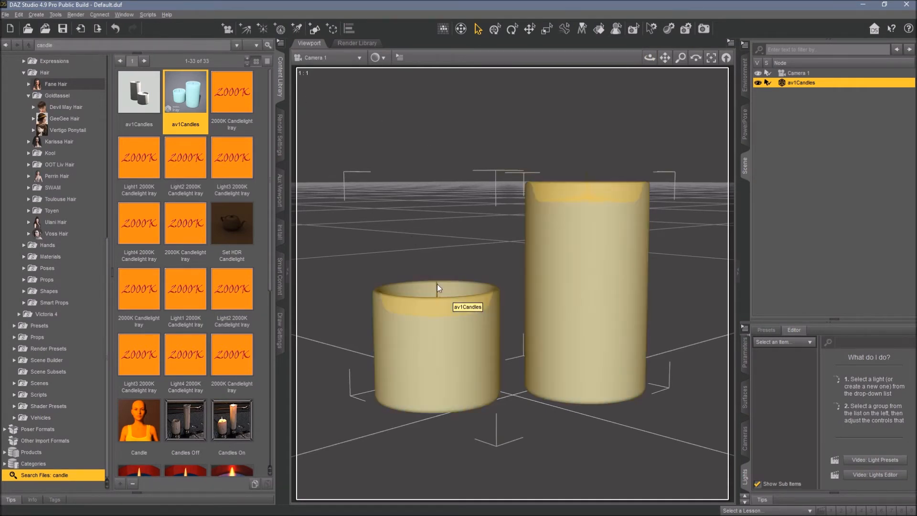
Create a new sphere primitive with the default settings.
mouse_move(650, 57)
mouse_down()
mouse_move(650, 72)
mouse_move(664, 61)
mouse_up()
scroll(596, 112, down, 6)
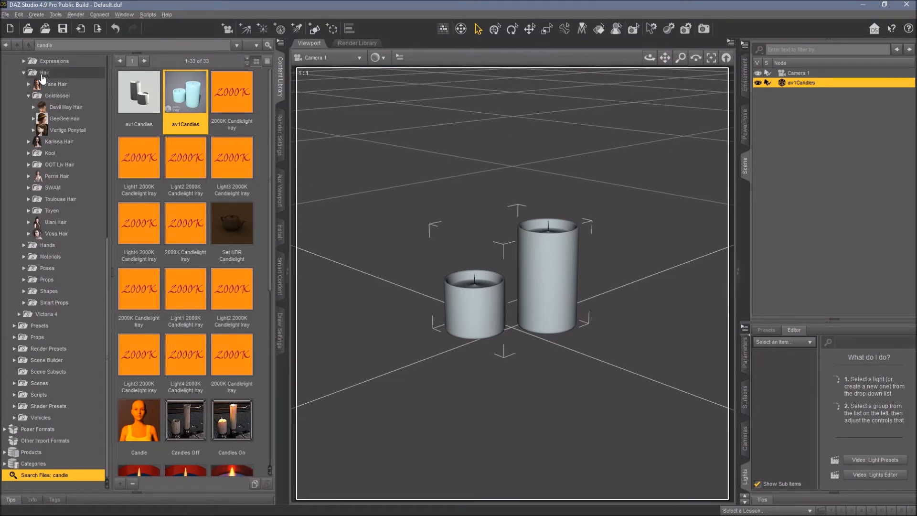
click(37, 18)
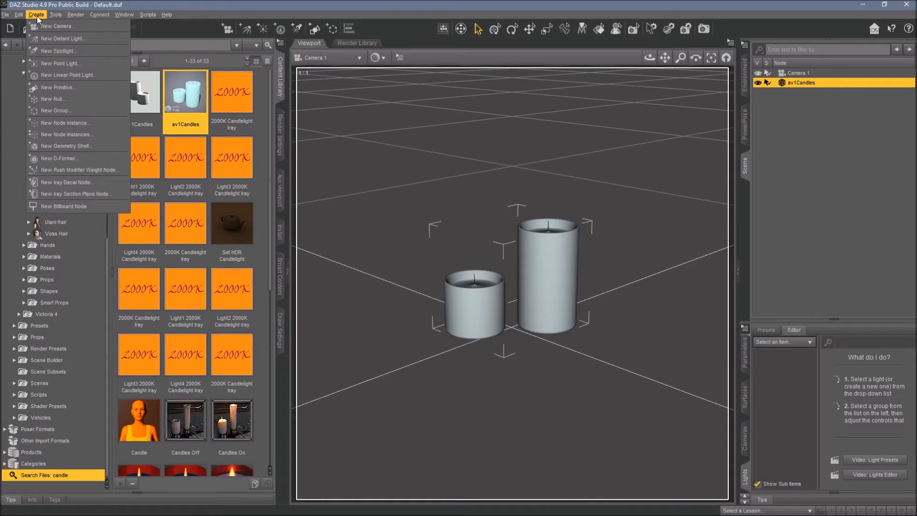
click(53, 90)
click(447, 222)
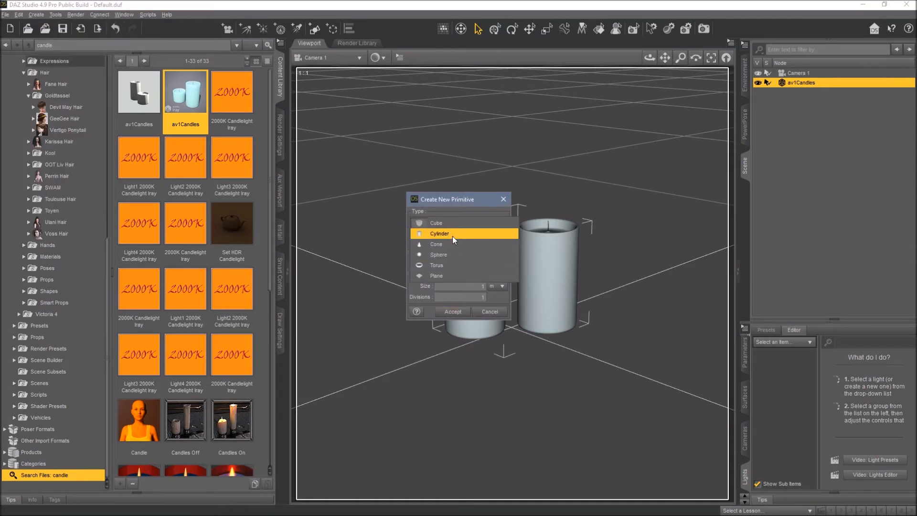
click(451, 253)
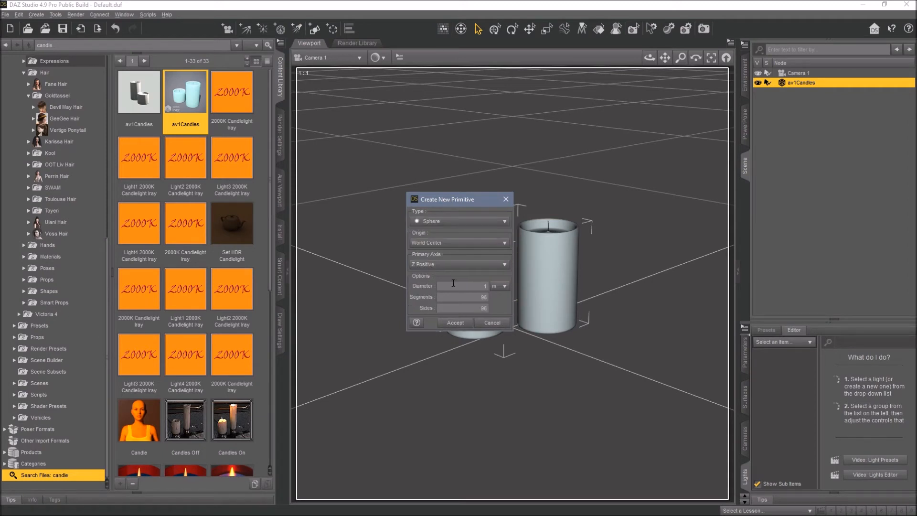
click(455, 323)
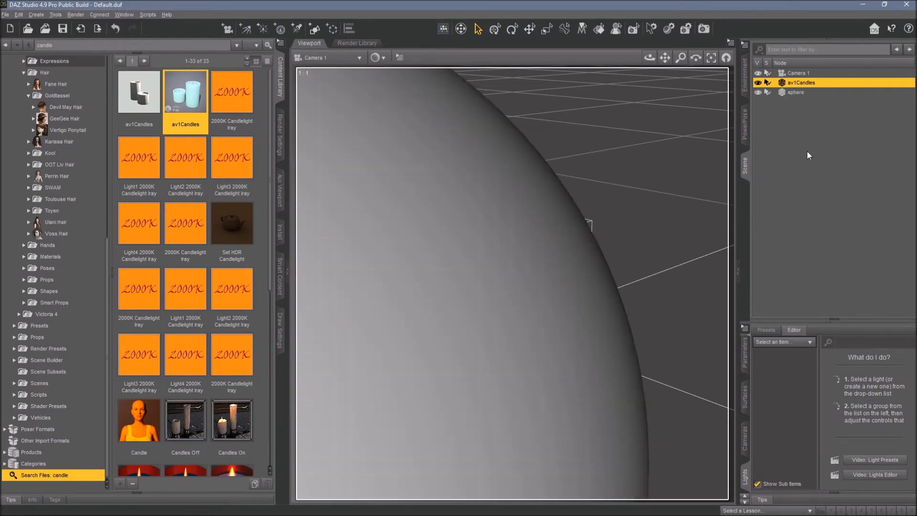
Scale the sphere to 4.4% and raise it to a Y translation of about 20 above the taller candle.
click(796, 93)
click(744, 359)
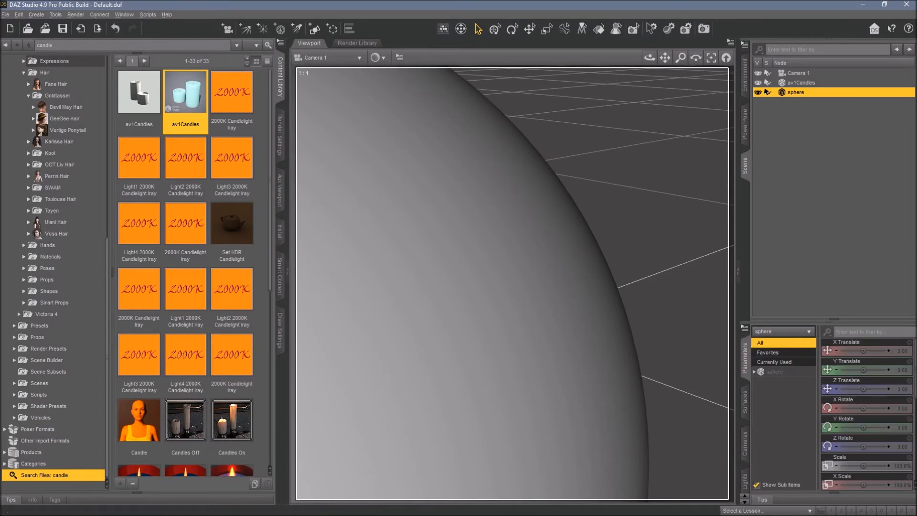
drag(863, 466, 852, 466)
drag(864, 370, 871, 351)
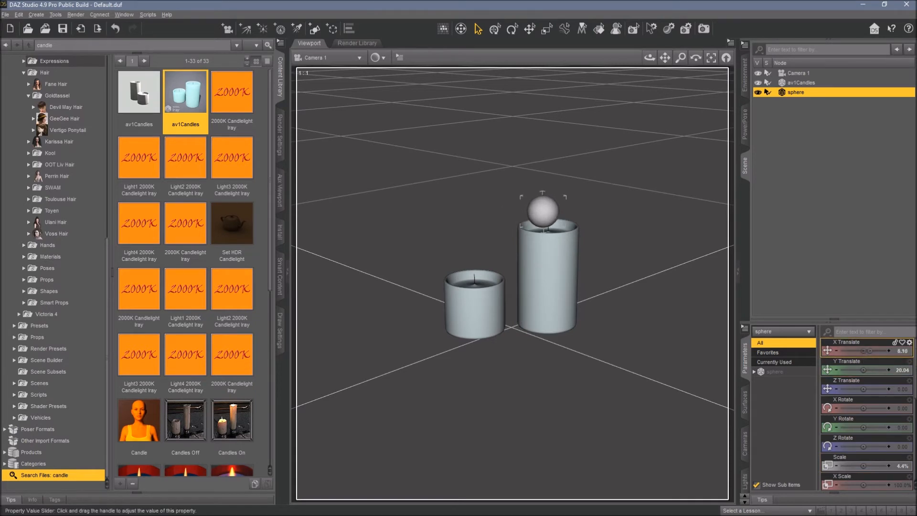
Position the sphere over the taller candle's wick at about X 3.39 and Z -5.56.
click(358, 59)
click(352, 72)
click(711, 58)
drag(650, 57, 694, 113)
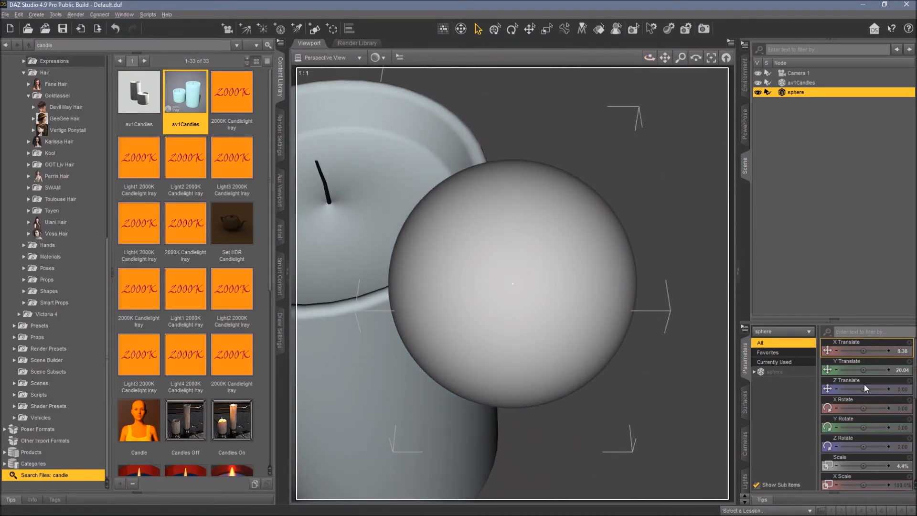
drag(863, 389, 859, 389)
drag(863, 350, 858, 351)
click(712, 58)
drag(650, 59, 656, 128)
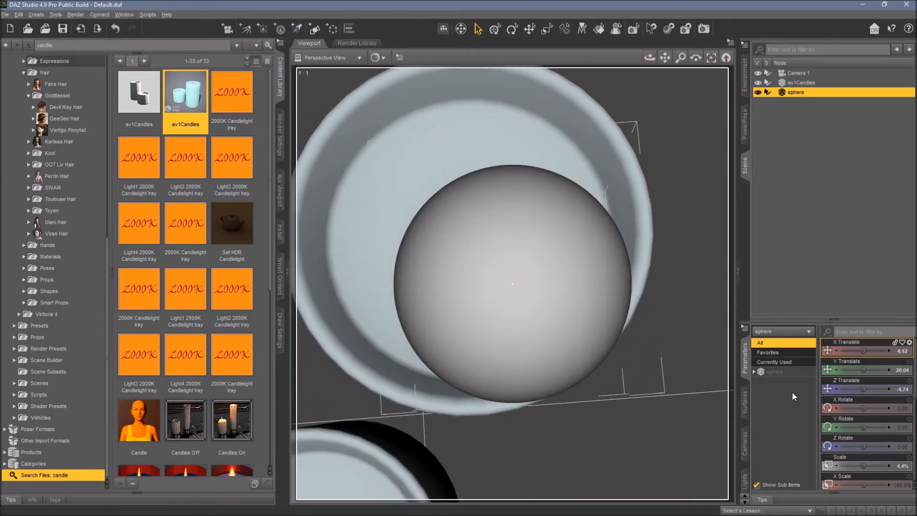
drag(865, 351, 860, 351)
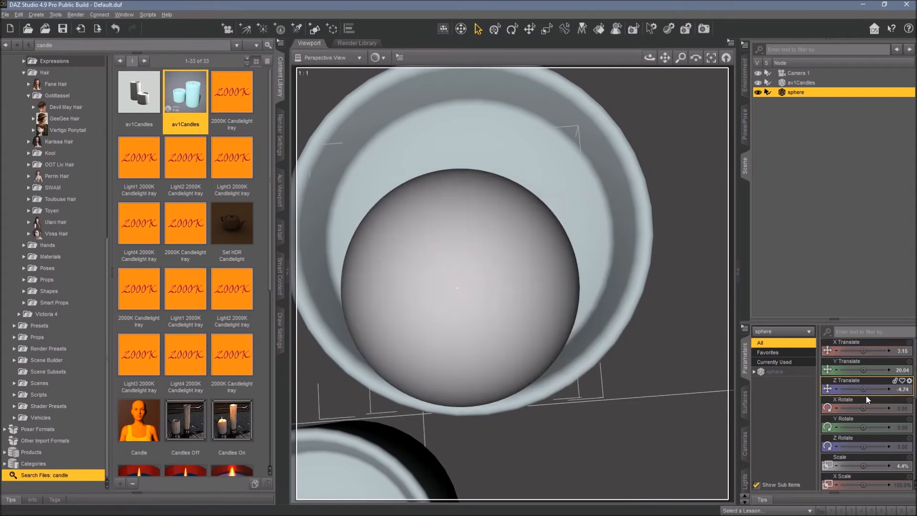
drag(864, 388, 859, 389)
click(889, 389)
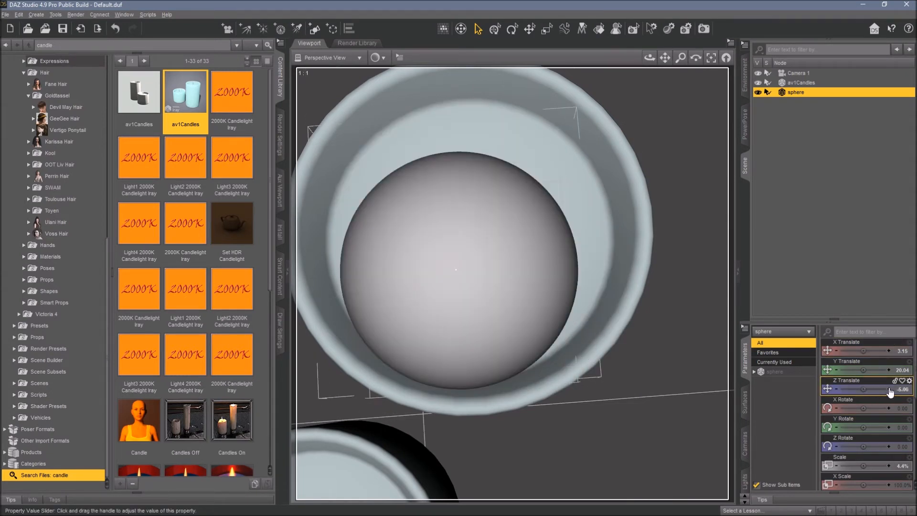
click(889, 350)
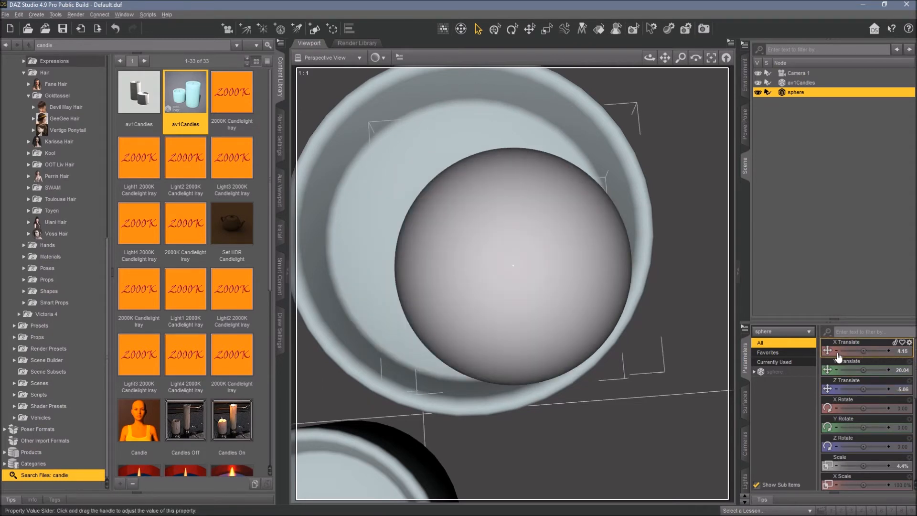
click(495, 29)
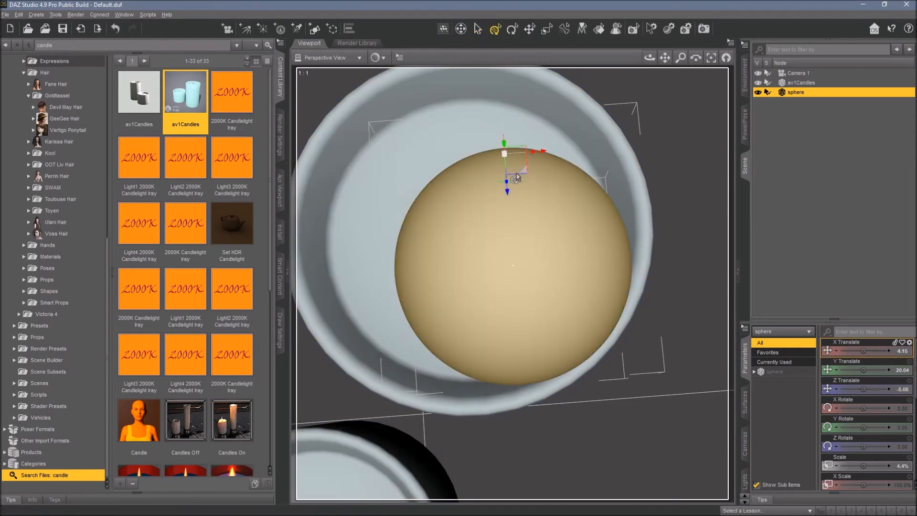
drag(525, 169, 483, 154)
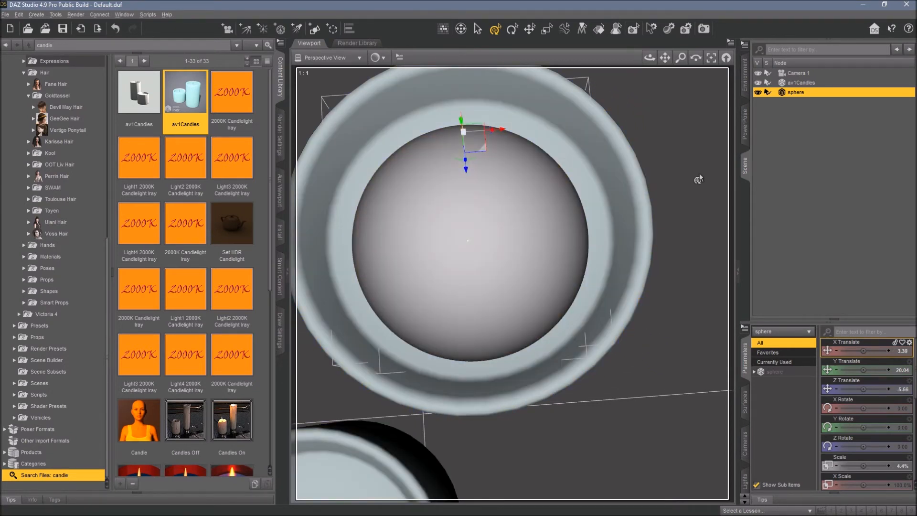
Lower the sphere to about Y 17.98 and X 4.46, just above the taller candle's top.
click(325, 57)
click(316, 150)
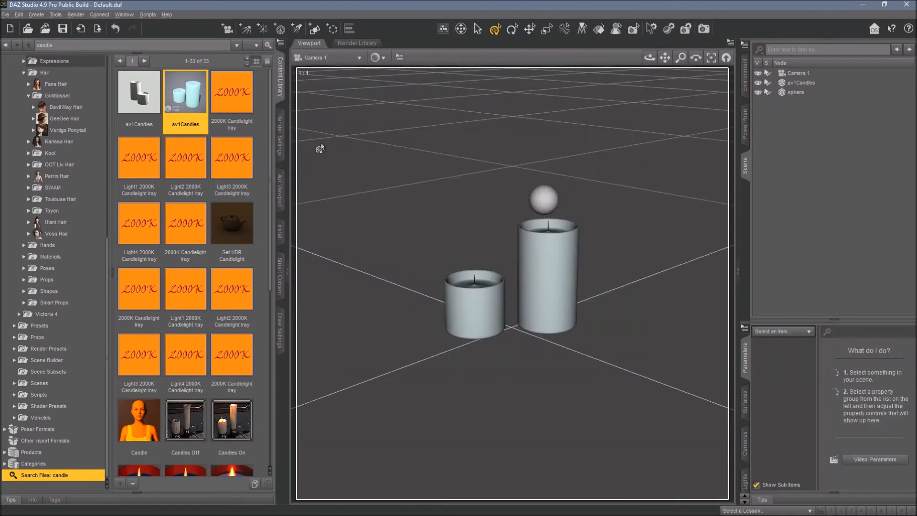
click(793, 92)
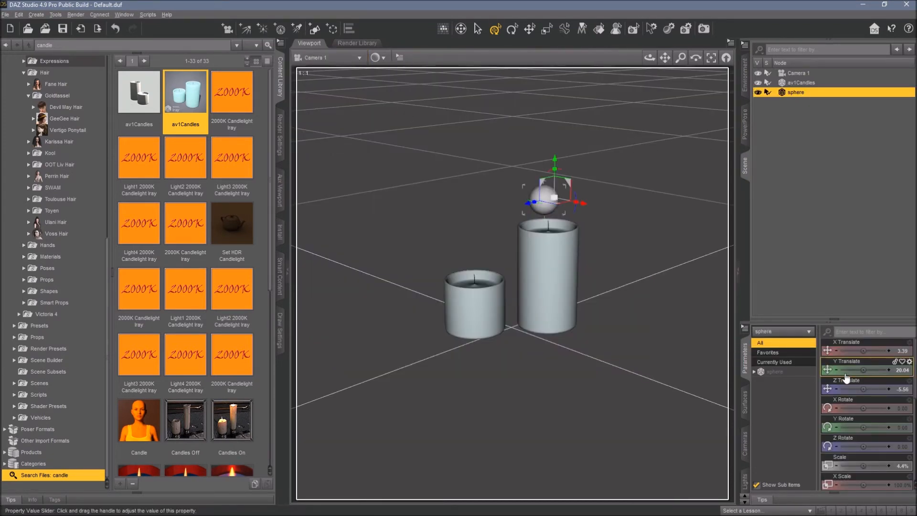
click(836, 370)
click(836, 370)
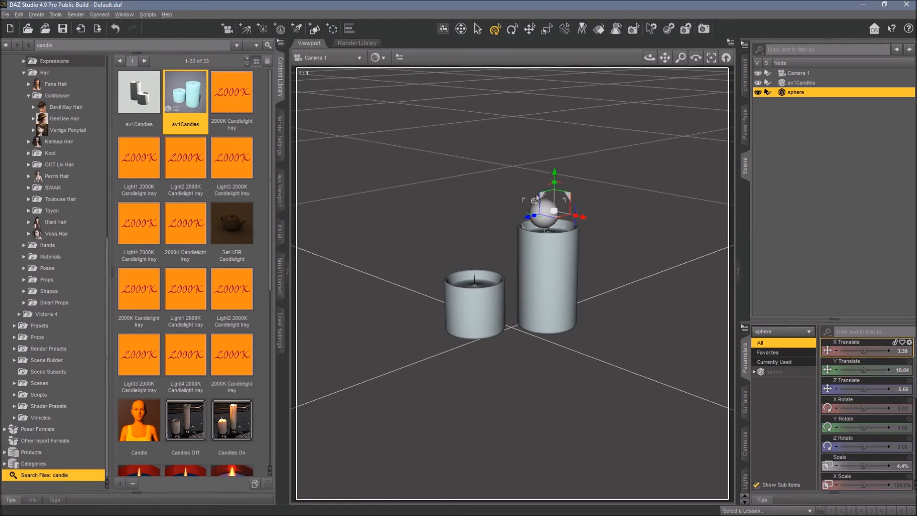
drag(568, 197, 575, 201)
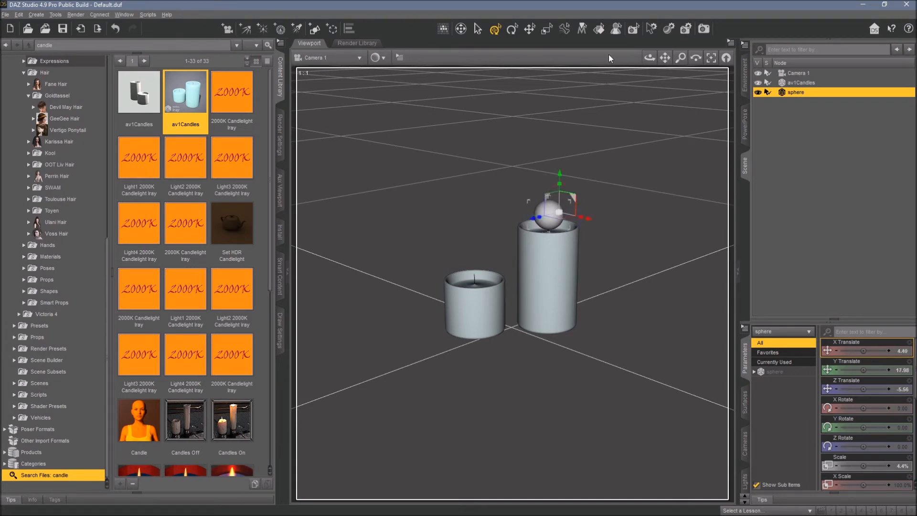
Shape the sphere into a flame by setting its X Scale to 50.5% and Z Scale to 38.4%.
click(348, 61)
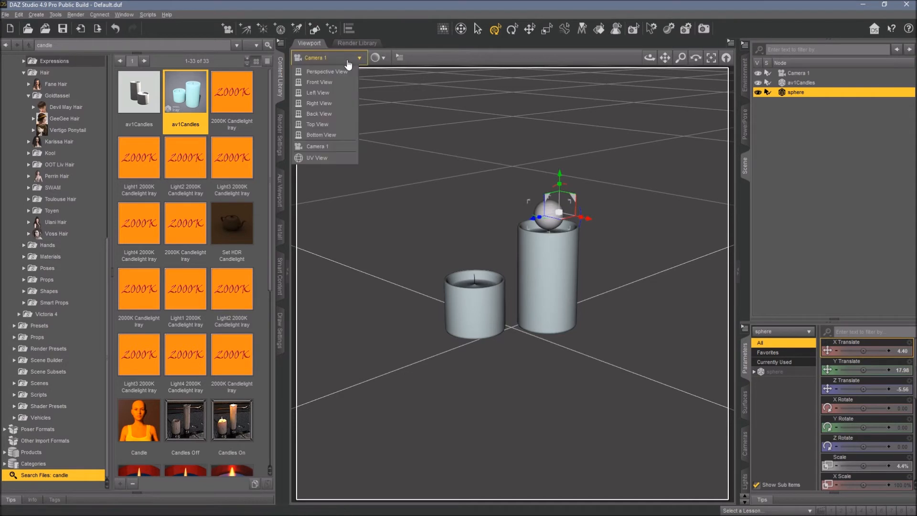
click(560, 32)
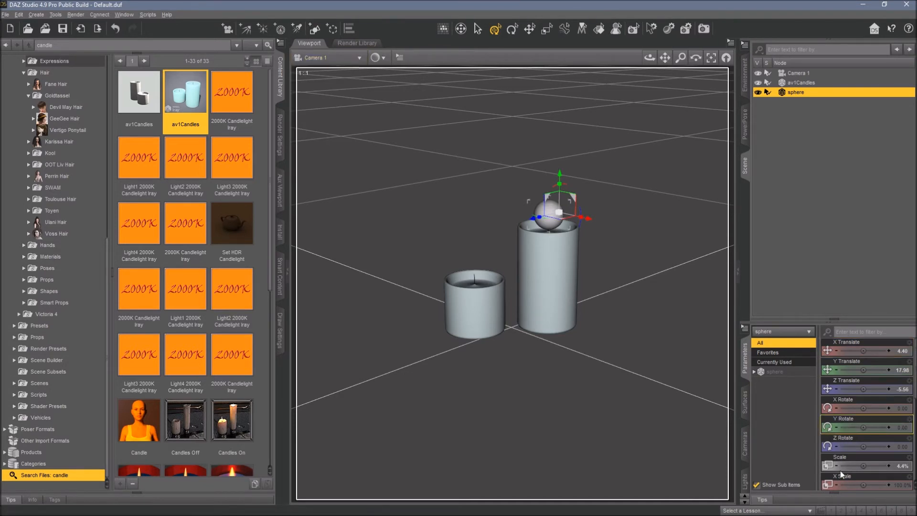
scroll(913, 396, down, 2)
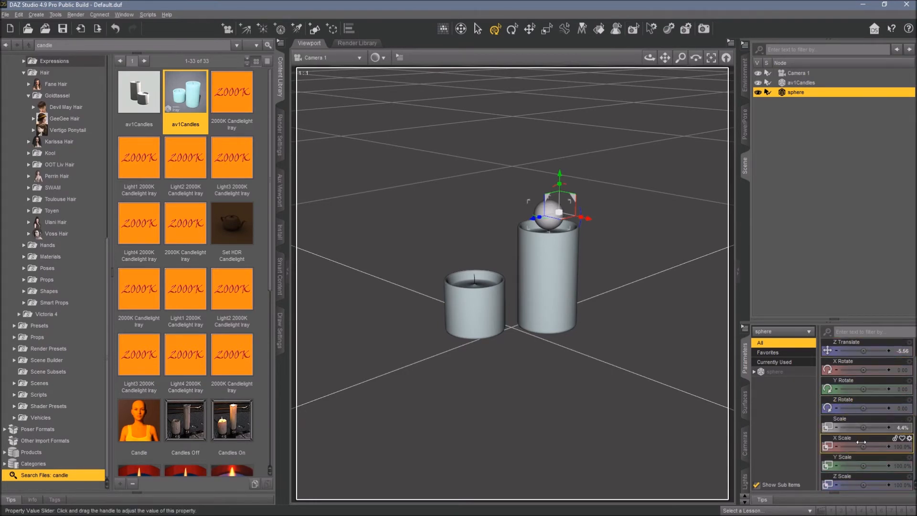
drag(863, 447, 840, 447)
scroll(876, 462, down, 1)
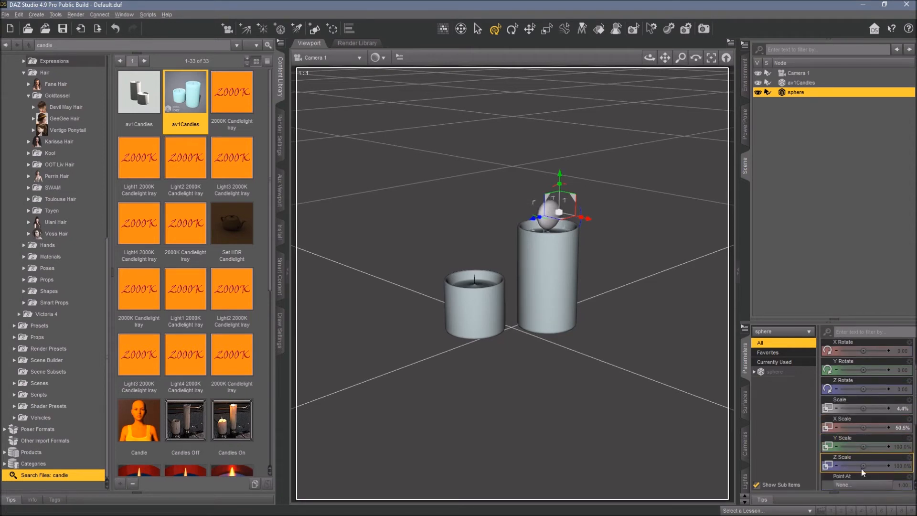
drag(863, 466, 841, 466)
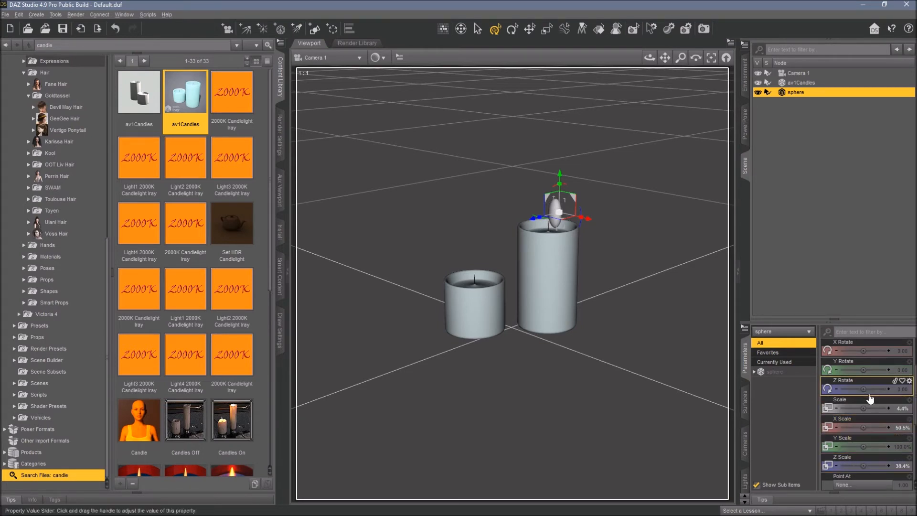
Center the flame over the wick at about X 3.22 and Z -4.92.
scroll(878, 417, up, 3)
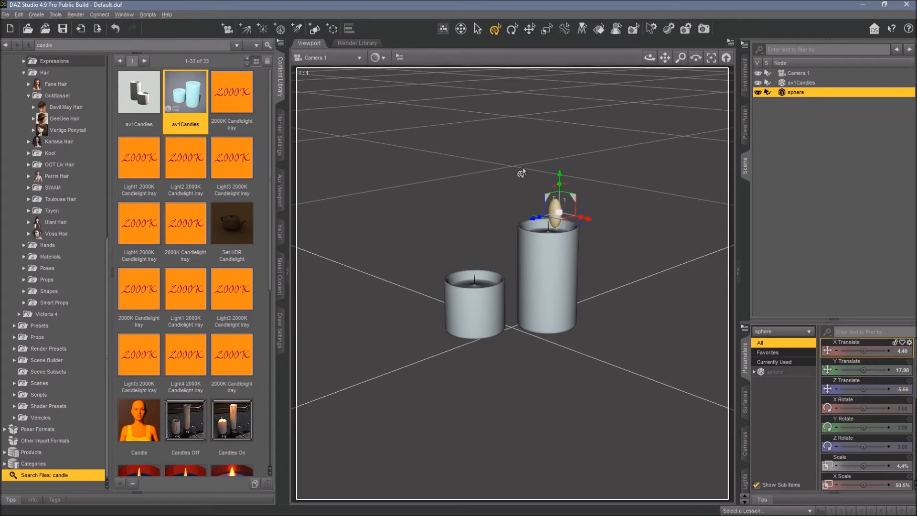
click(319, 60)
click(321, 75)
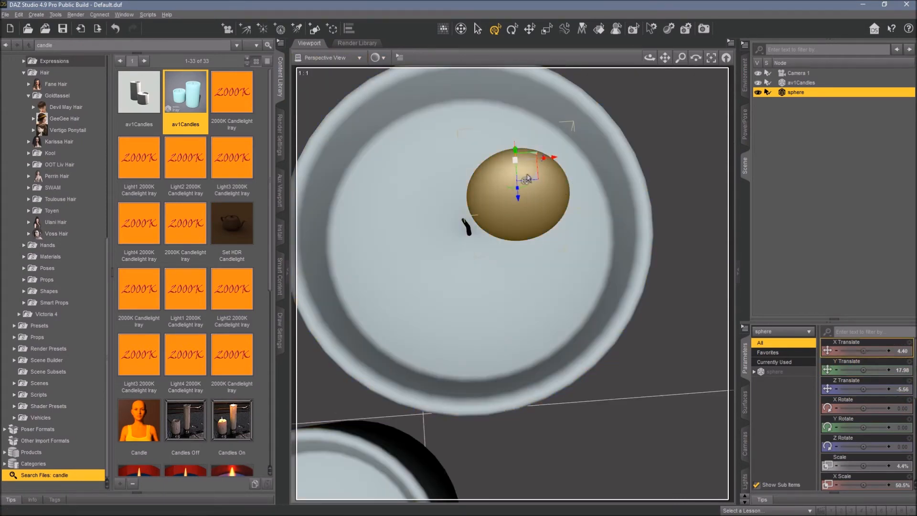
drag(533, 178, 483, 213)
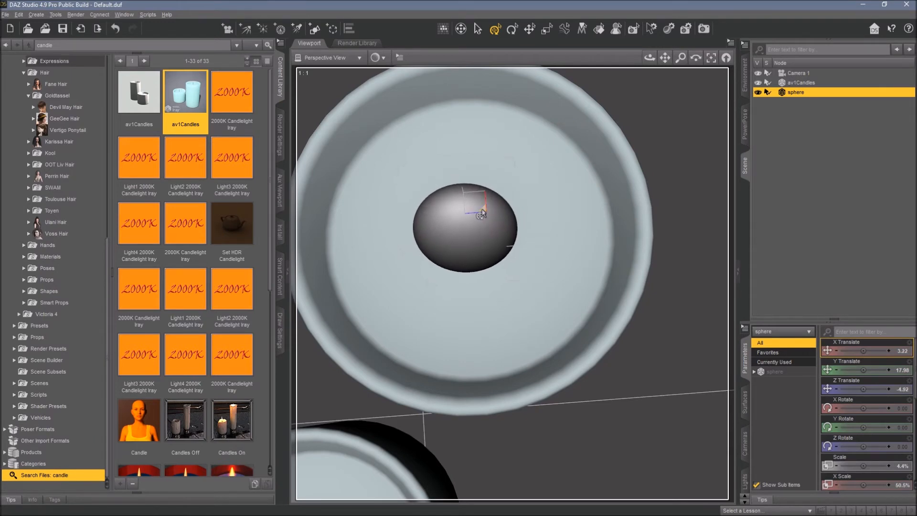
Nudge the flame to about X 3.68 and Y 17.94, then deselect it.
click(323, 58)
click(318, 146)
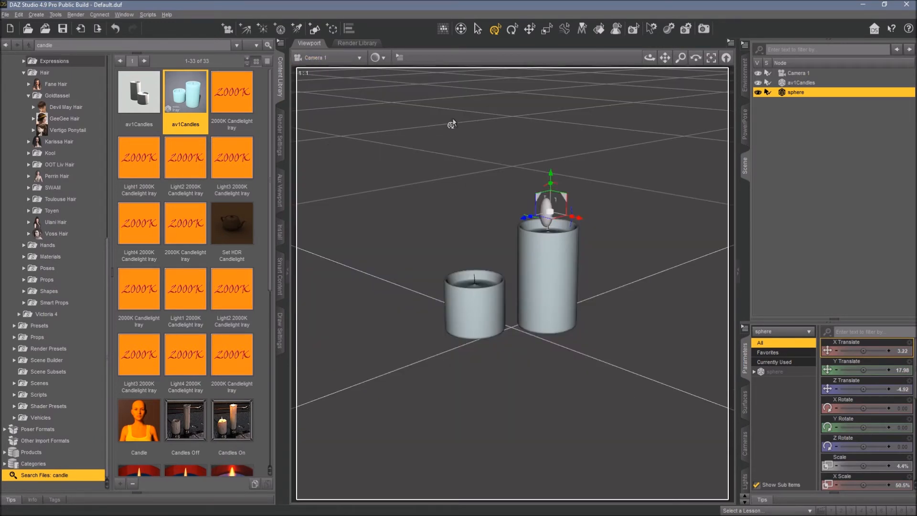
drag(565, 199, 567, 201)
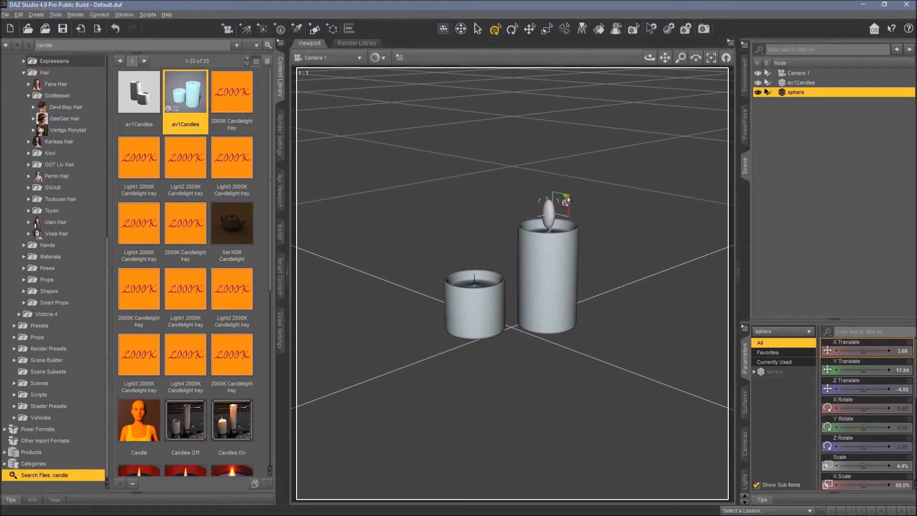
click(796, 153)
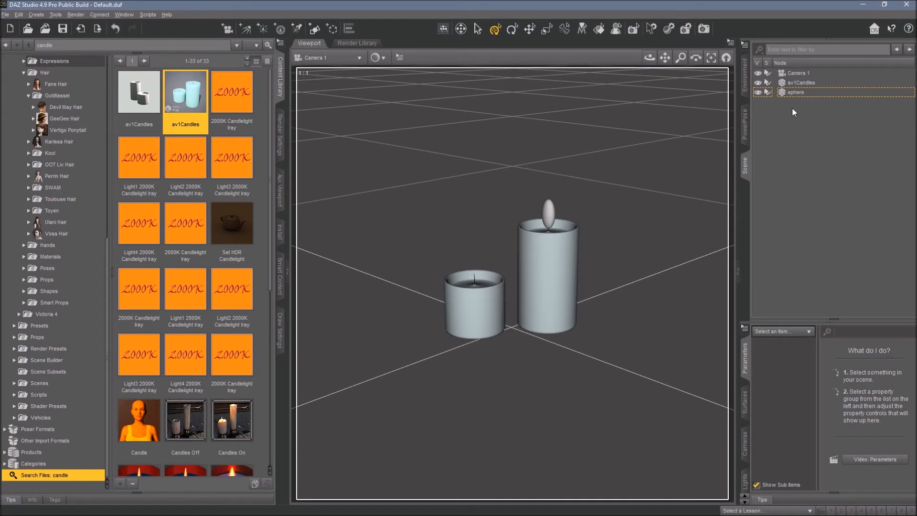
Duplicate the flame sphere and select the copy.
click(795, 92)
click(15, 16)
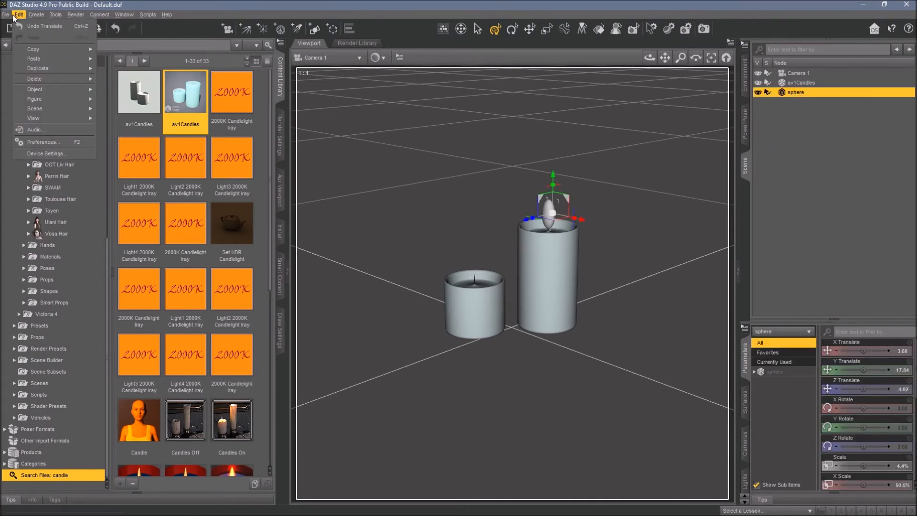
mouse_move(38, 68)
click(129, 69)
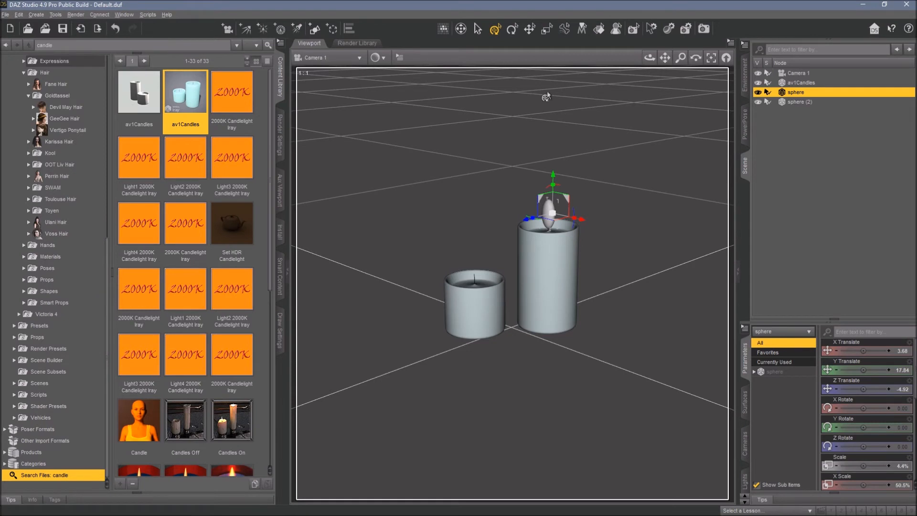
click(796, 103)
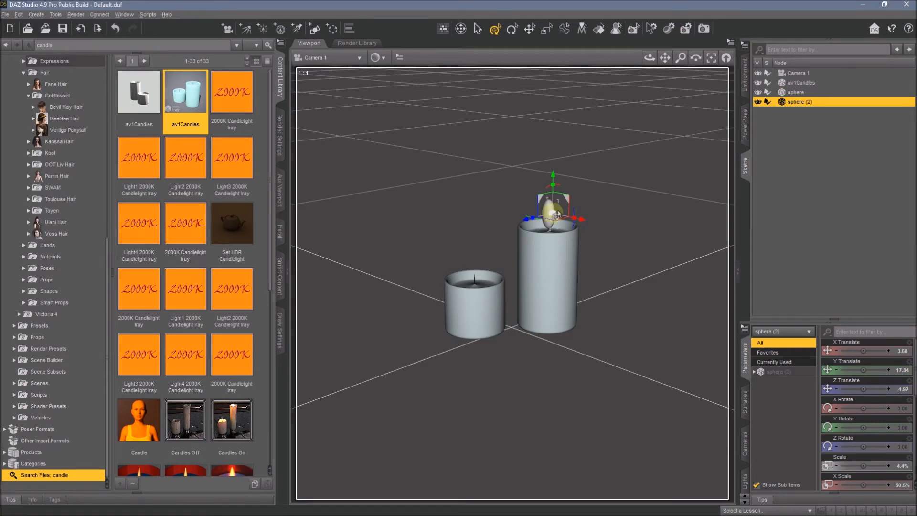
Move the duplicate flame over the shorter candle's wick at about X -3.12 and Z 4.25.
drag(538, 204, 463, 251)
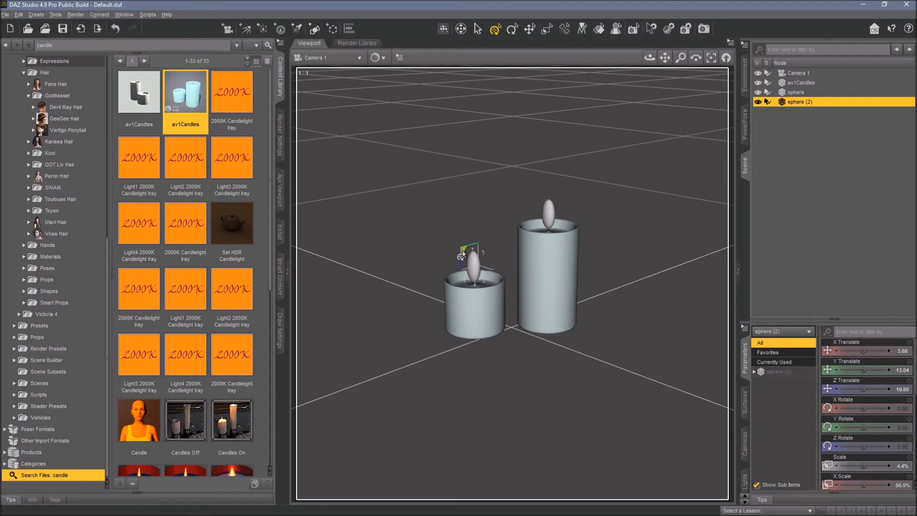
click(335, 58)
click(334, 72)
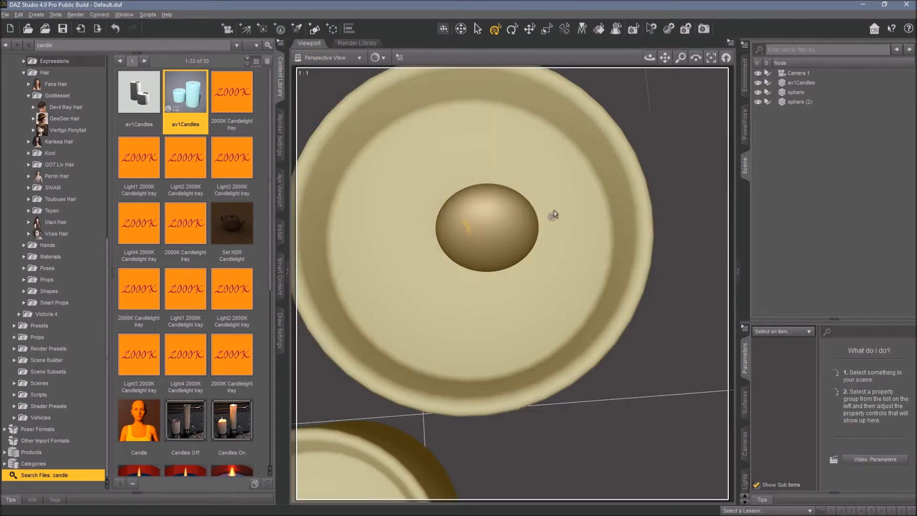
scroll(546, 215, down, 6)
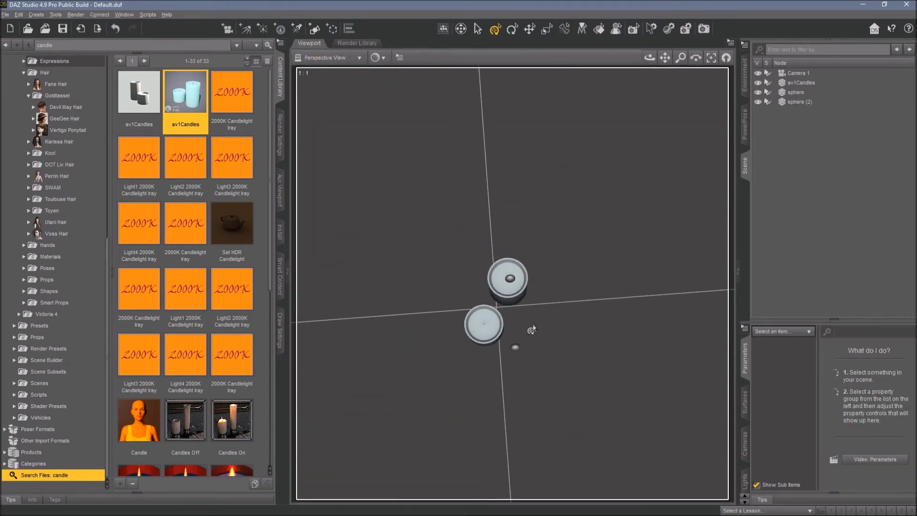
click(515, 347)
click(518, 356)
click(515, 346)
drag(535, 364, 535, 363)
click(522, 358)
click(514, 345)
drag(533, 367, 503, 343)
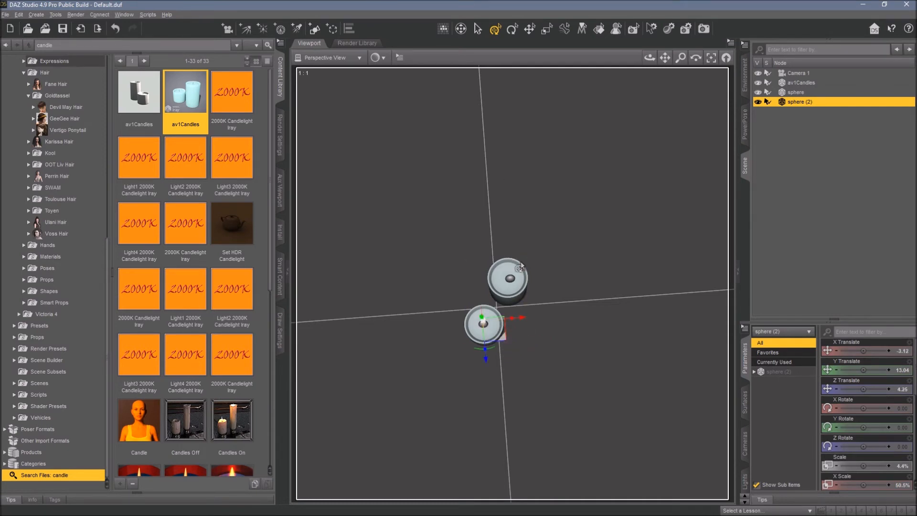
Lower the duplicate flame onto the shorter candle's wick at about Y 9.74 and Z 3.72.
click(511, 282)
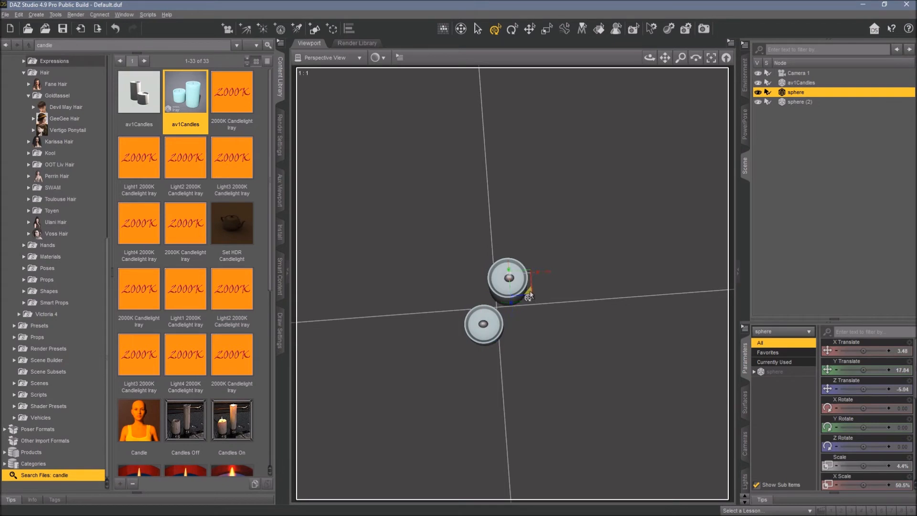
click(329, 57)
click(324, 150)
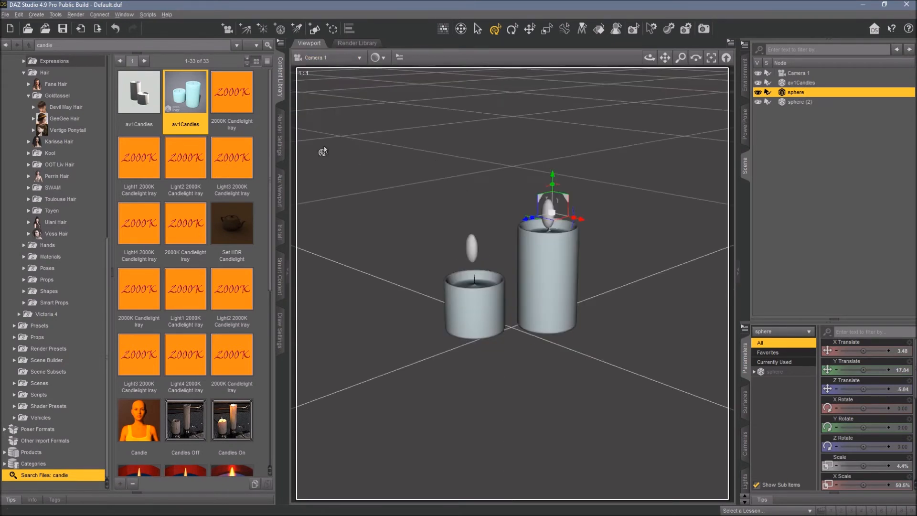
click(471, 248)
drag(474, 213, 474, 233)
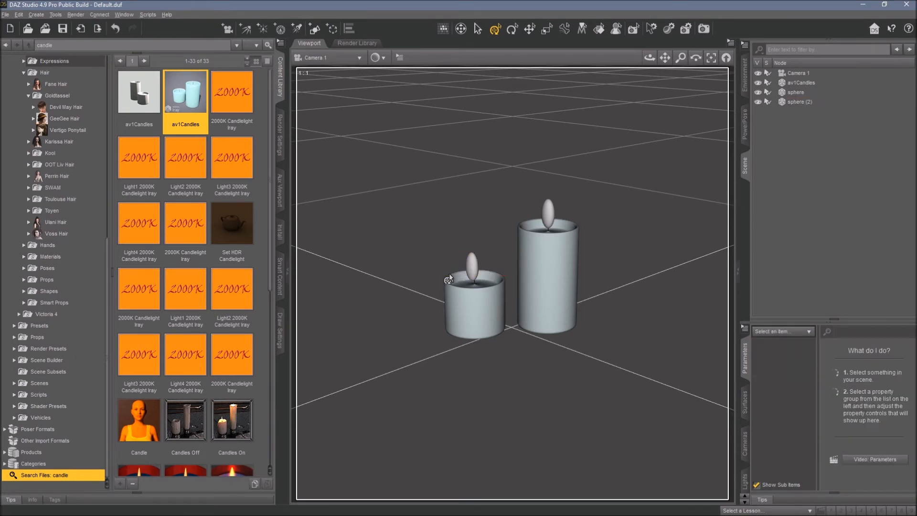
drag(448, 279, 474, 263)
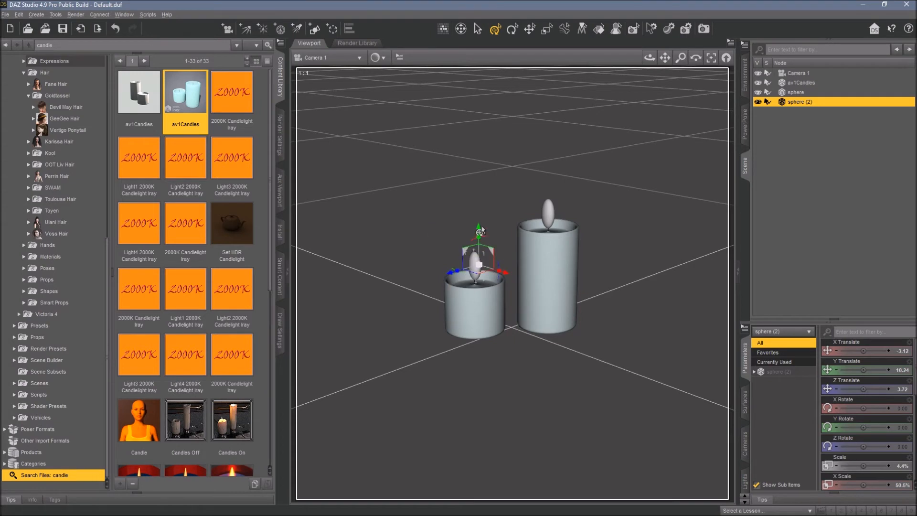
drag(479, 228, 479, 231)
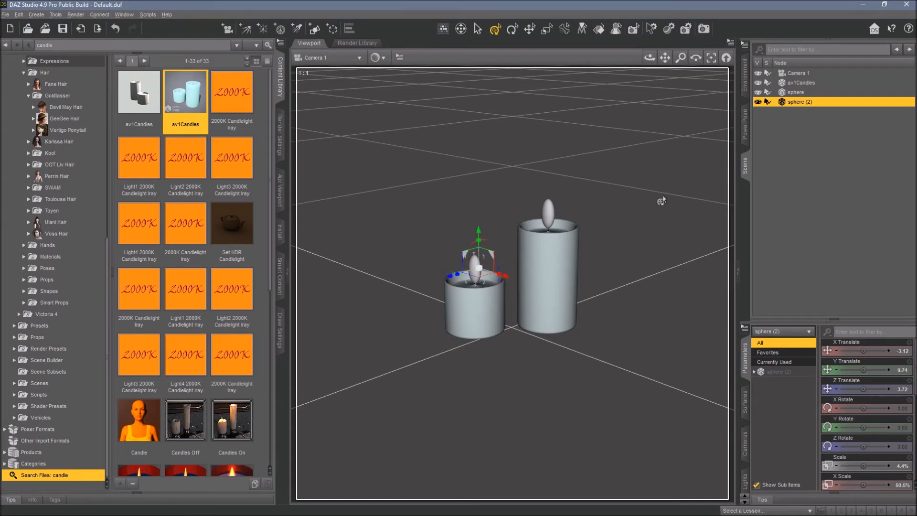
Lower the taller candle's flame to Y 16.84, then deselect it.
click(477, 28)
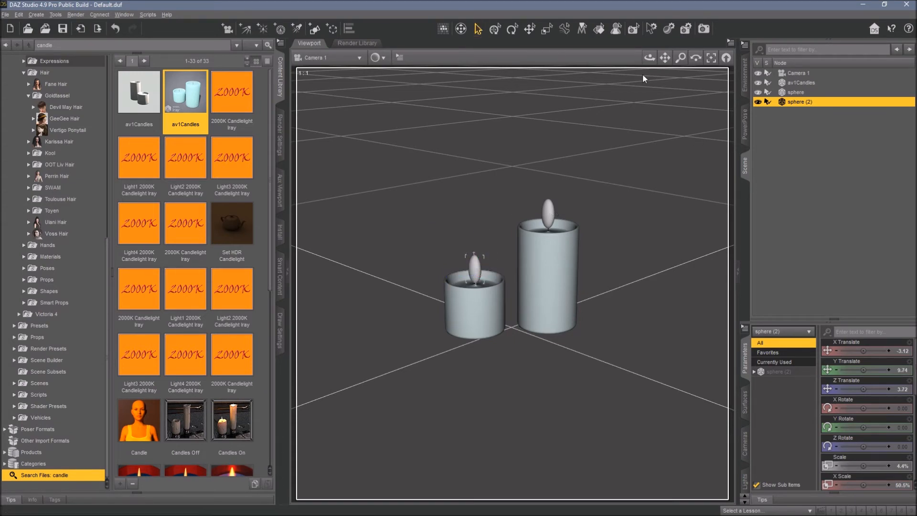
click(857, 216)
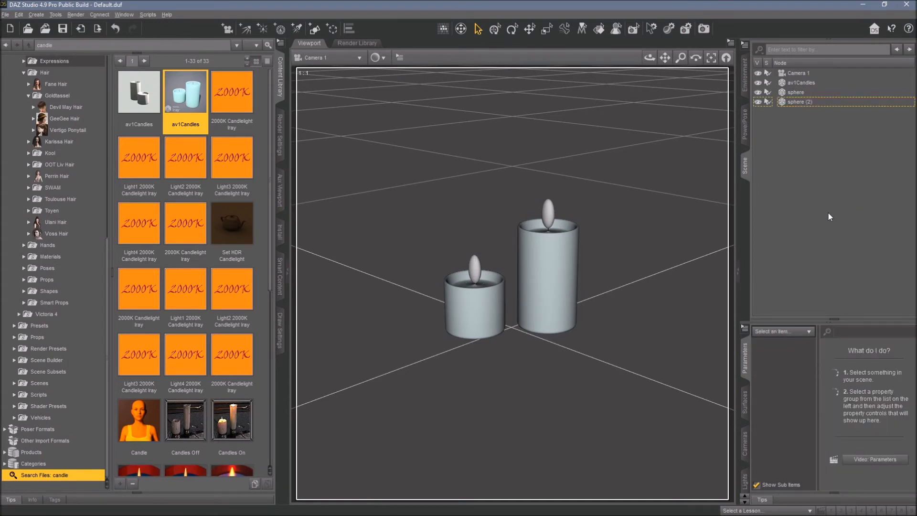
click(549, 210)
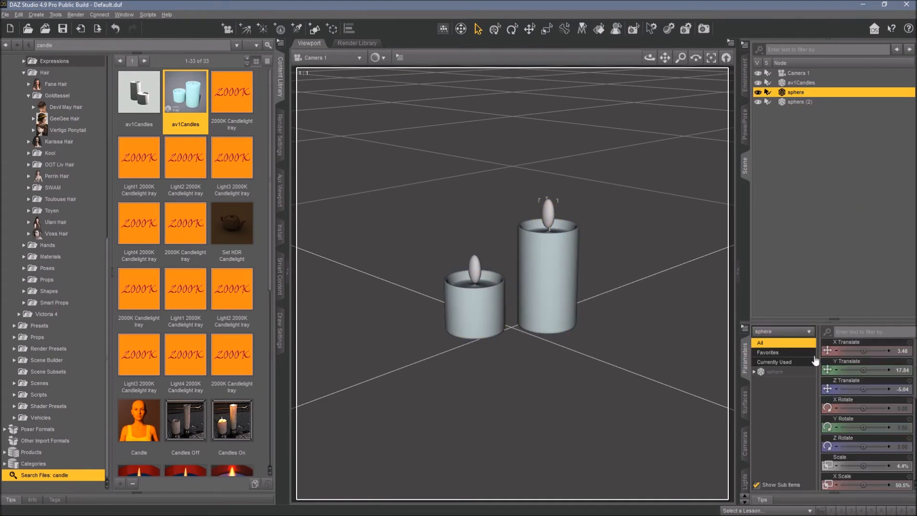
click(838, 371)
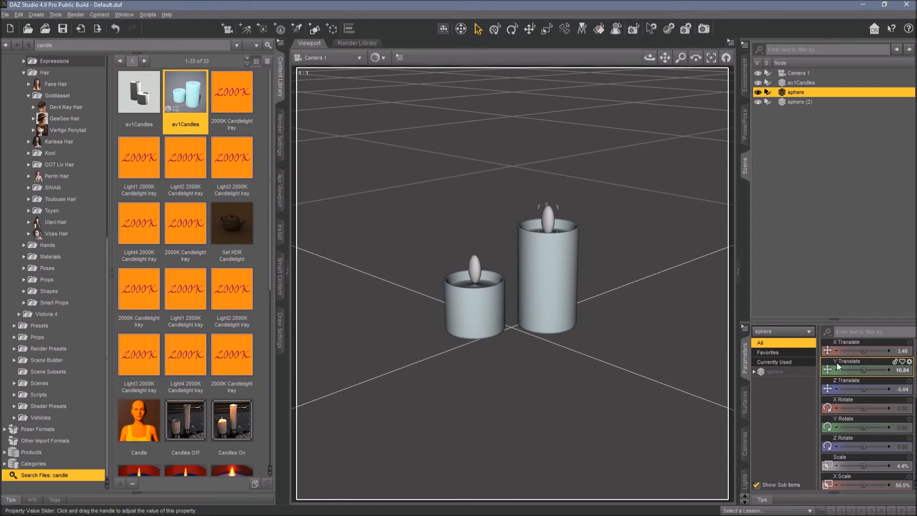
click(809, 243)
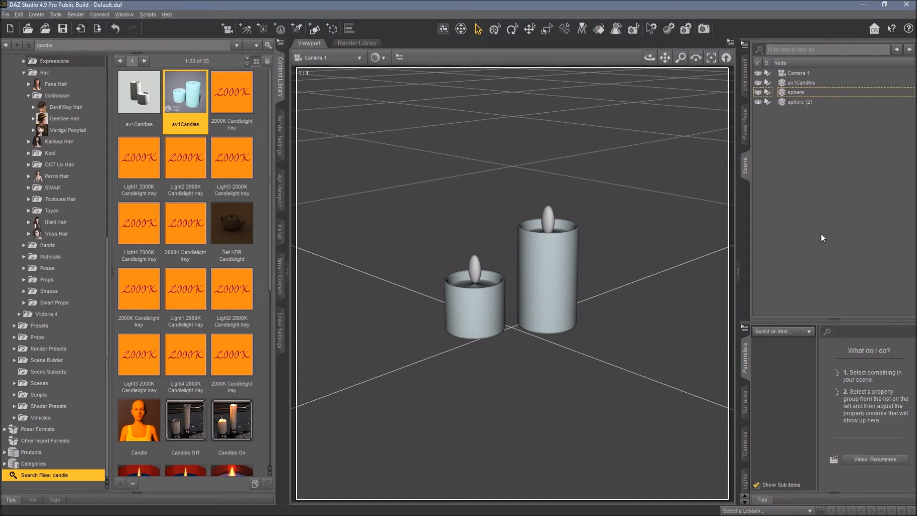
Inspect the Iray render environment settings, including Environment Intensity.
click(280, 135)
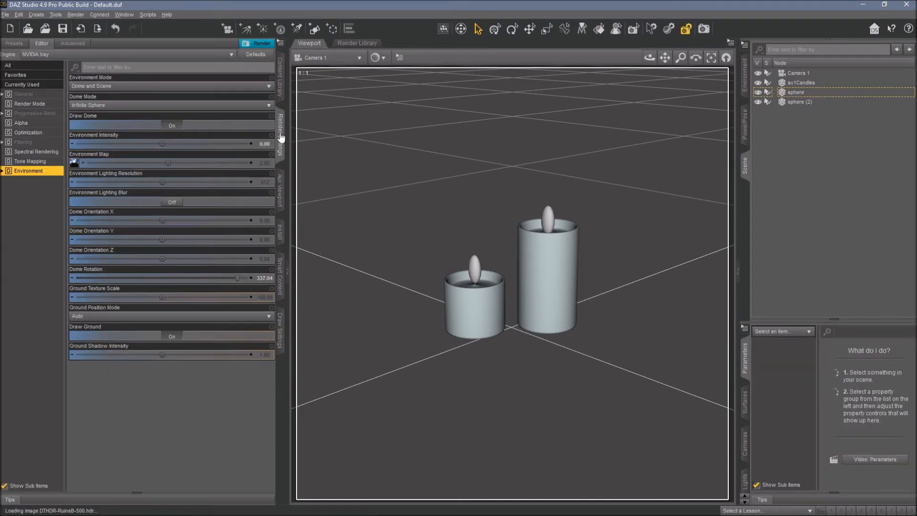
click(264, 143)
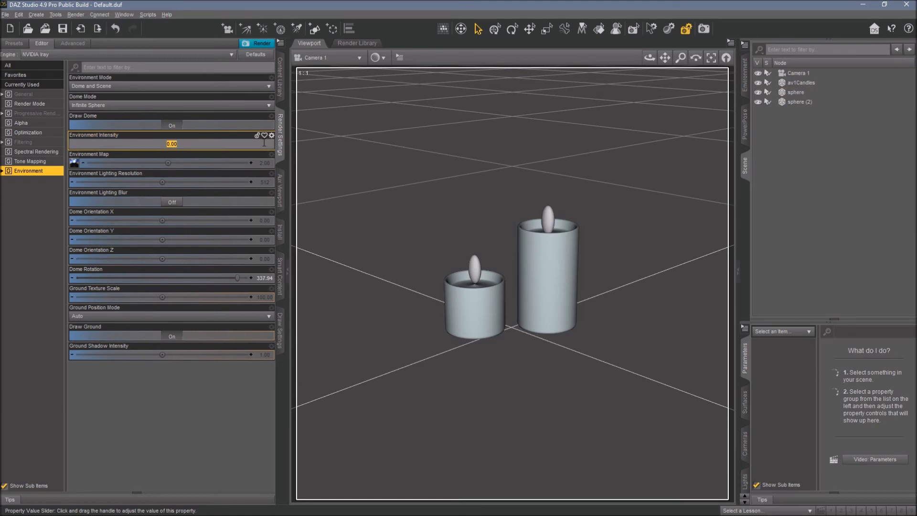
Select both flame spheres and apply the Emissive shader script to their surfaces.
click(797, 95)
ctrl+click(799, 101)
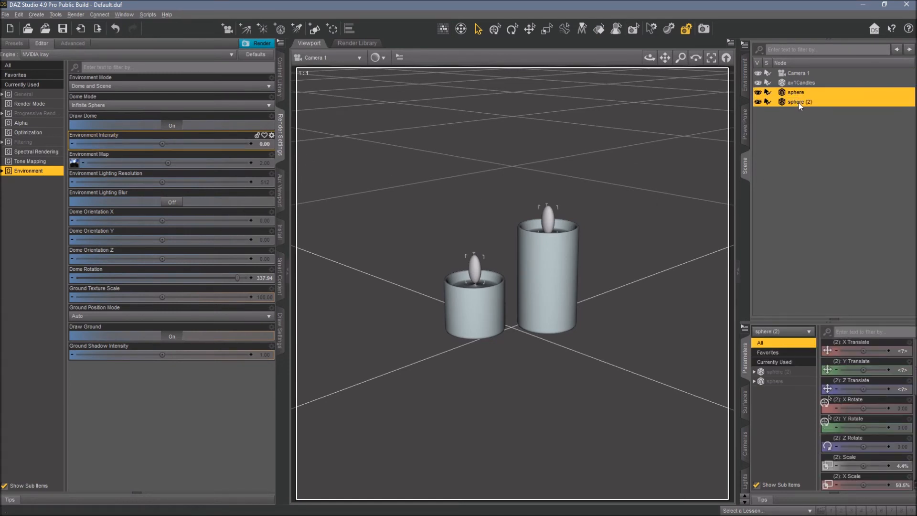
click(745, 401)
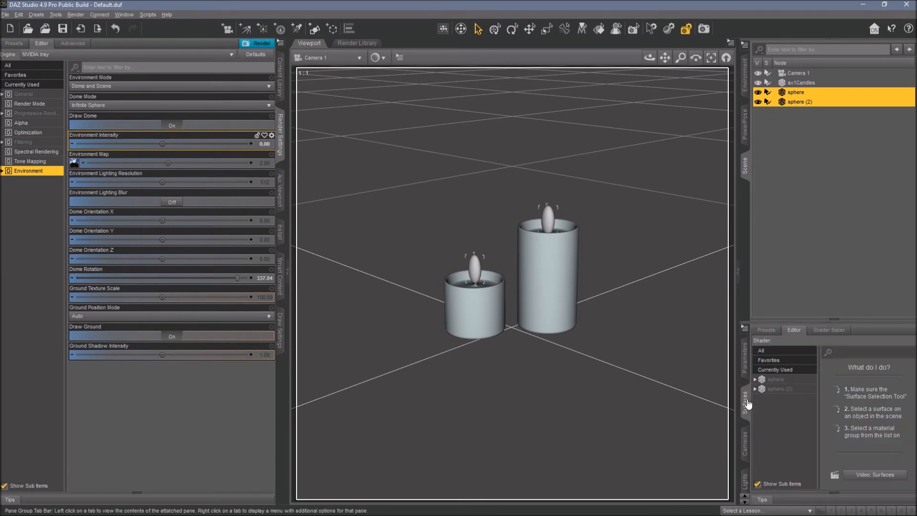
click(778, 390)
click(781, 391)
click(783, 381)
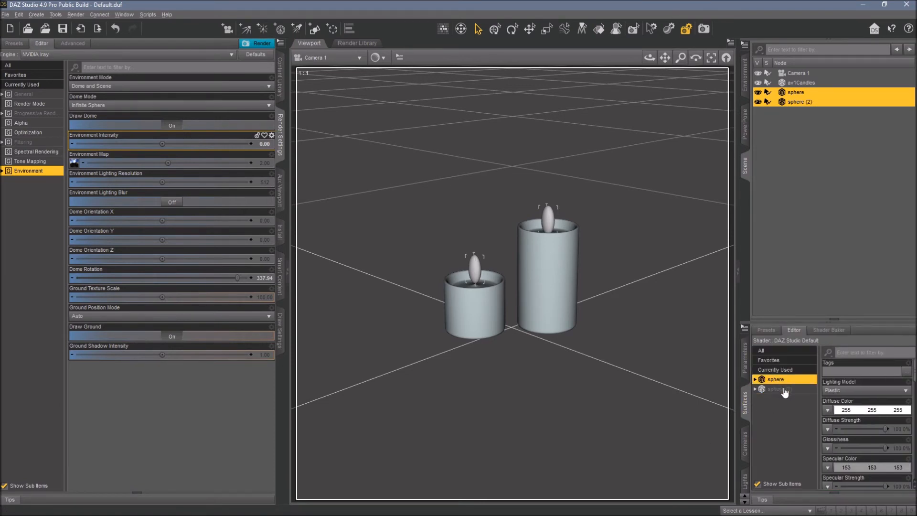
ctrl+click(786, 391)
click(149, 14)
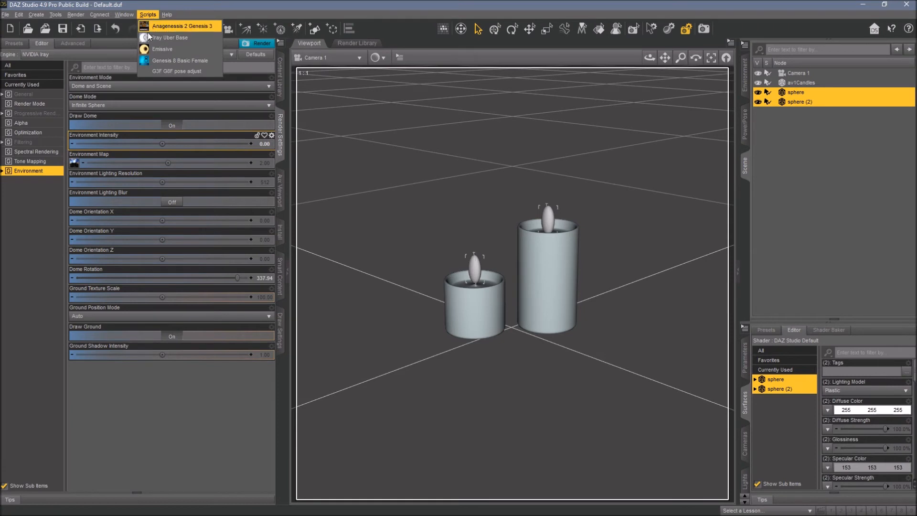
click(159, 50)
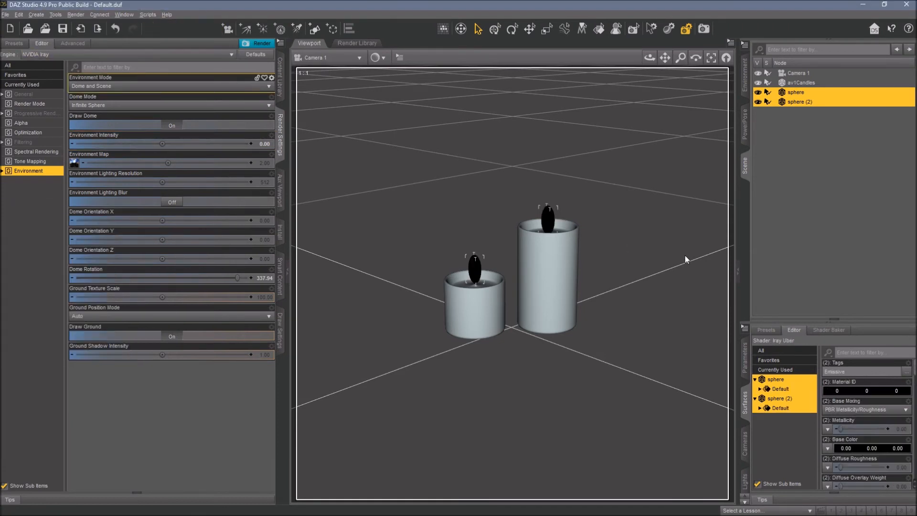
Switch the viewport to NVIDIA Iray preview.
click(381, 58)
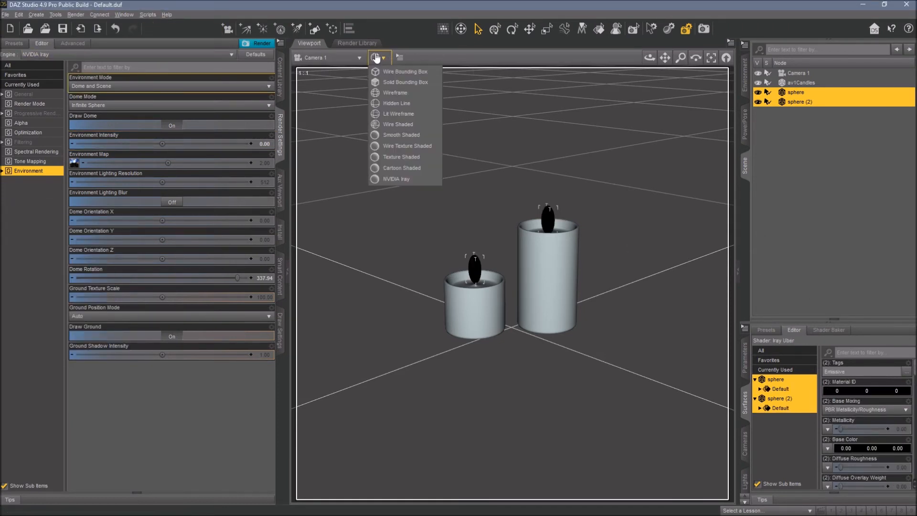
click(397, 180)
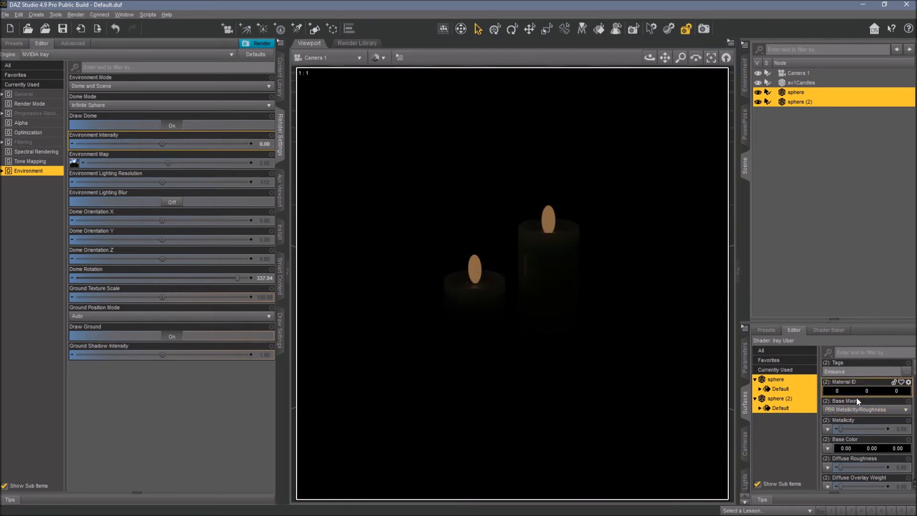
Set the flames' Cutout Opacity to 0.
scroll(858, 400, down, 5)
scroll(859, 401, down, 5)
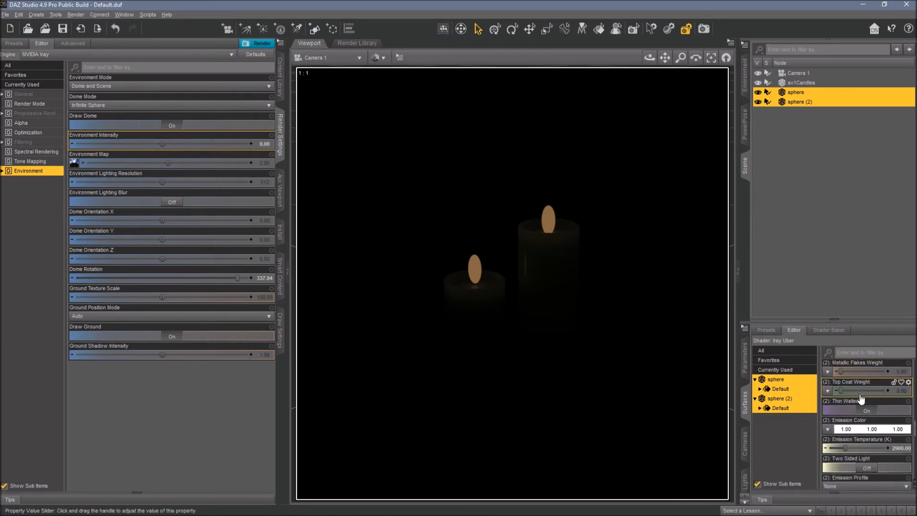
scroll(862, 398, down, 2)
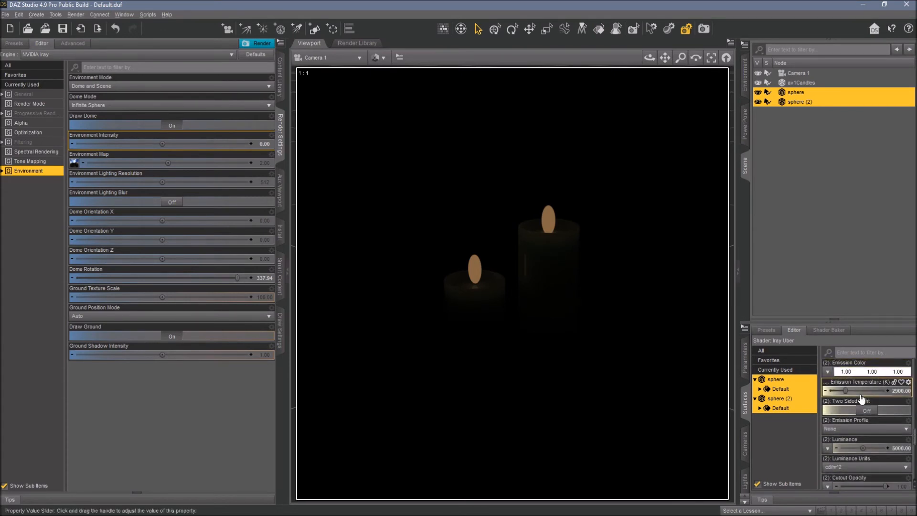
scroll(862, 398, down, 3)
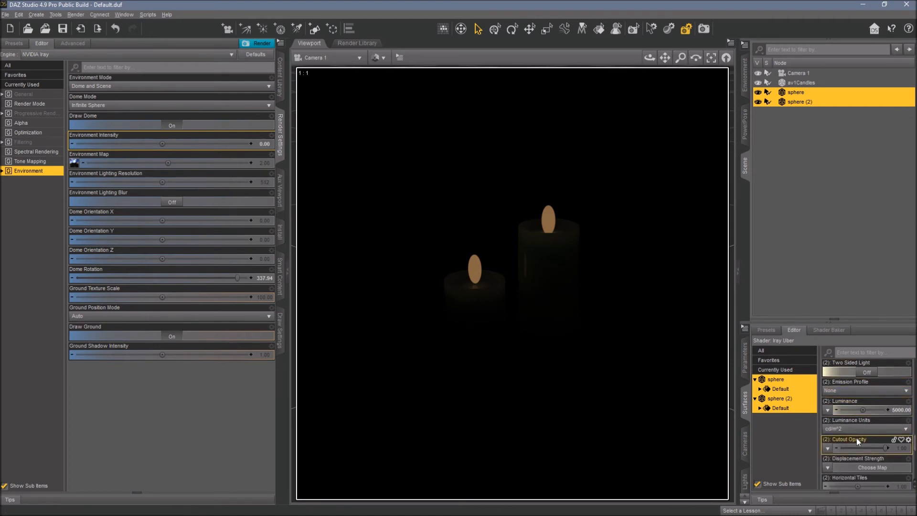
click(901, 429)
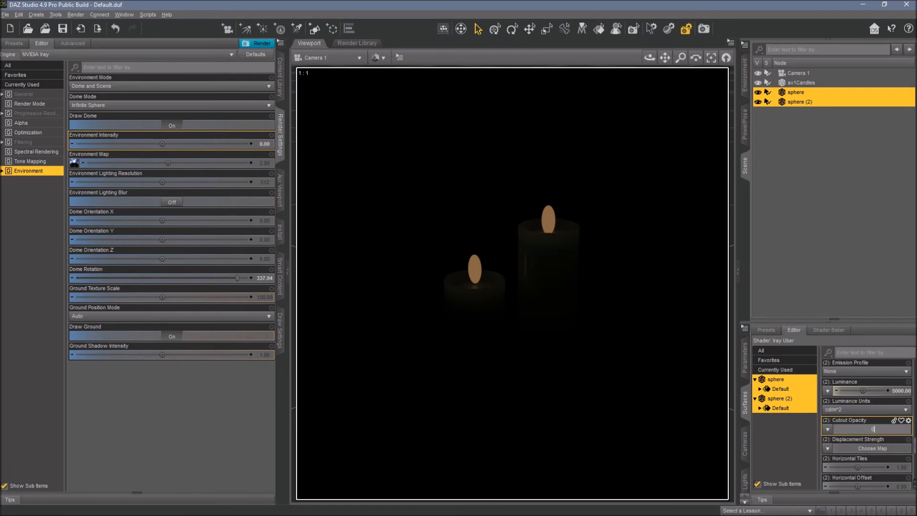
text(0.00000)
key(Return)
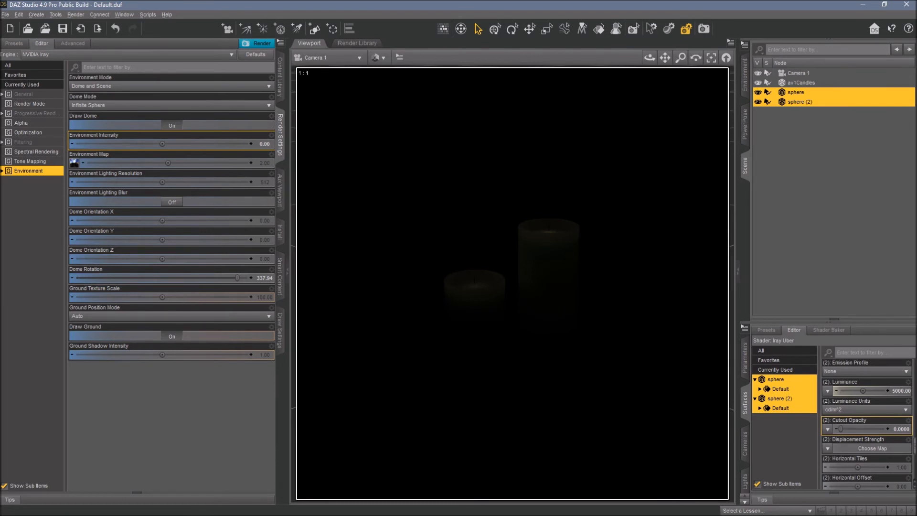
Set the flames' Luminance Units to cd/m^2 and Luminance to 1.
click(869, 412)
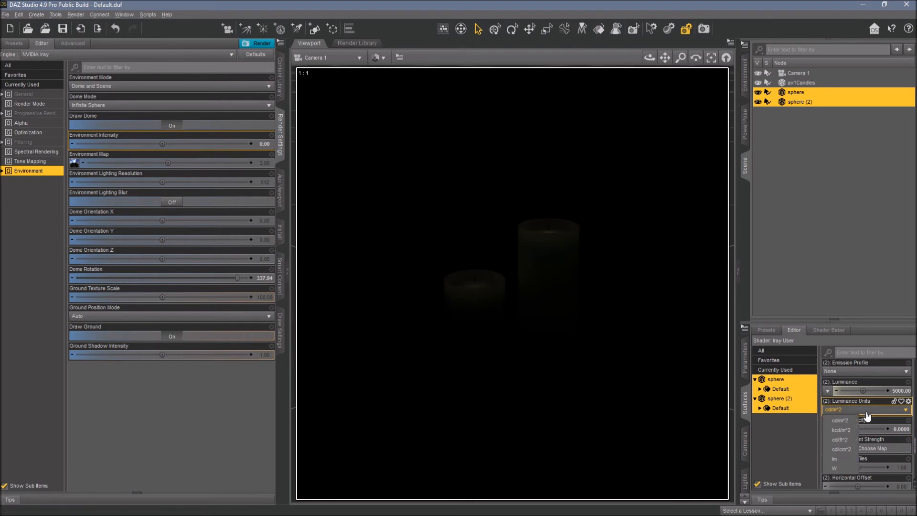
click(845, 420)
click(896, 392)
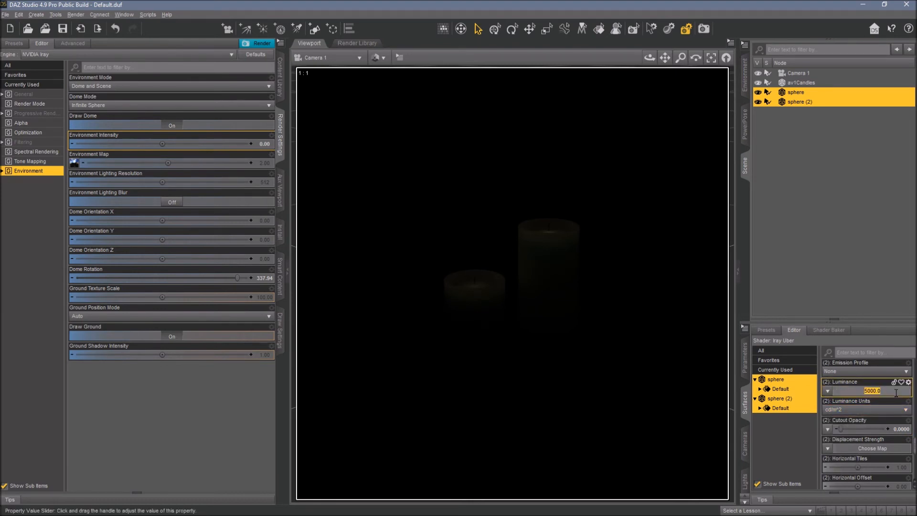
text(1)
key(Return)
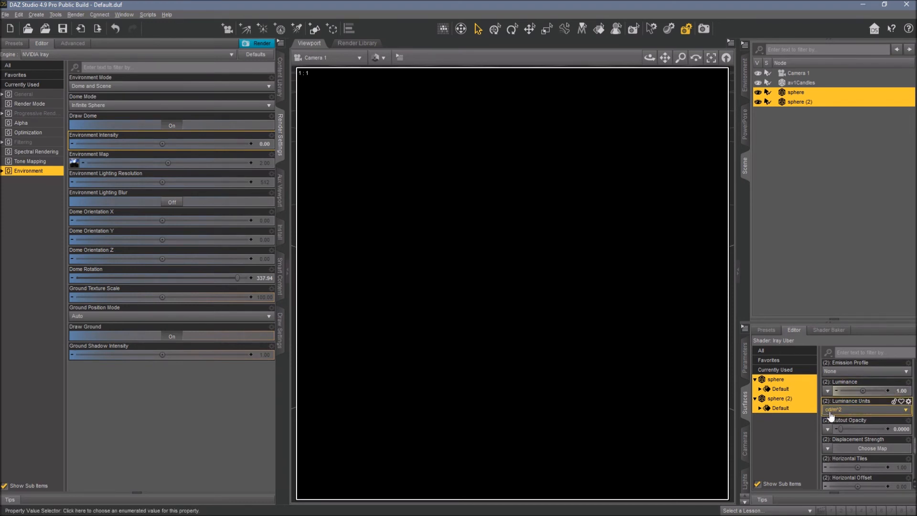
Set the flames' Luminance to 5000 cd/m^2.
click(902, 391)
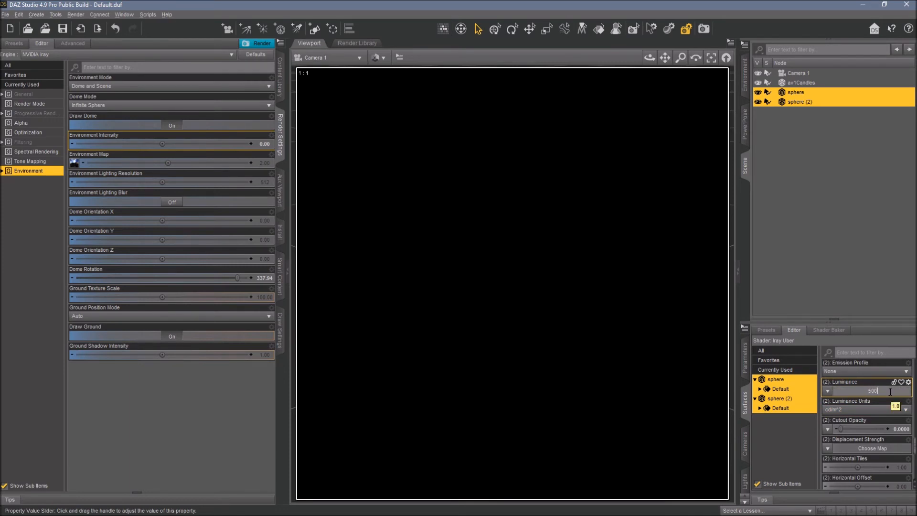
key(Return)
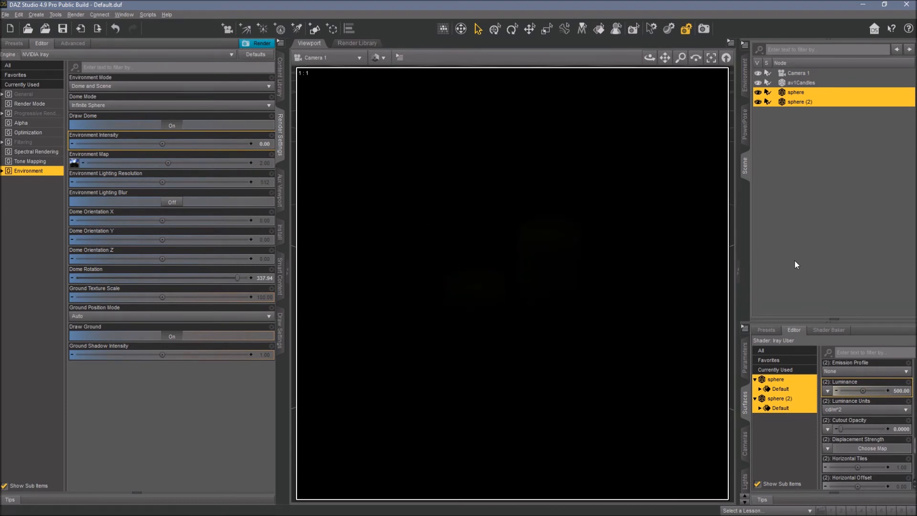
click(899, 391)
text(5)
key(Return)
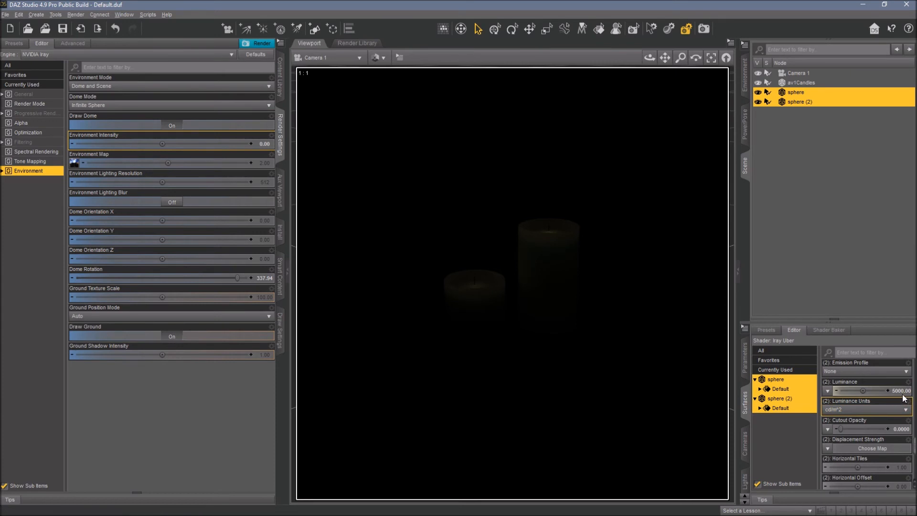
double_click(878, 391)
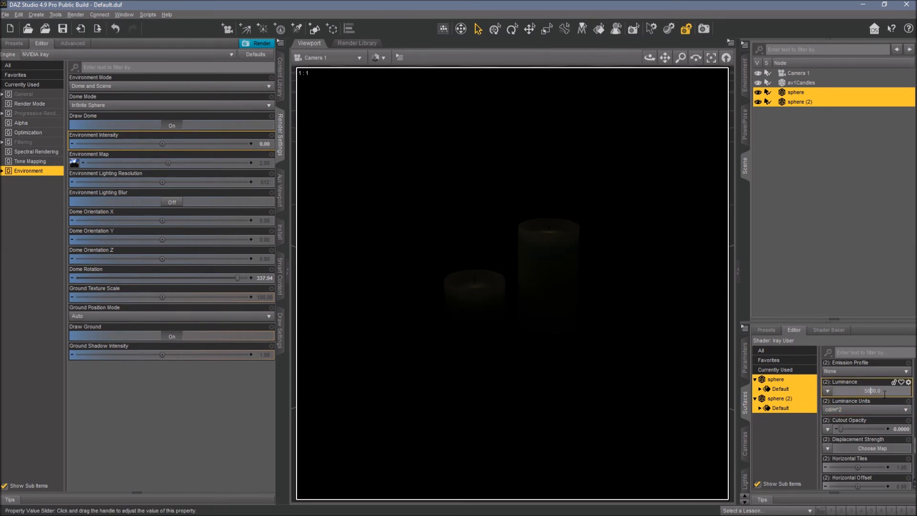
key(Return)
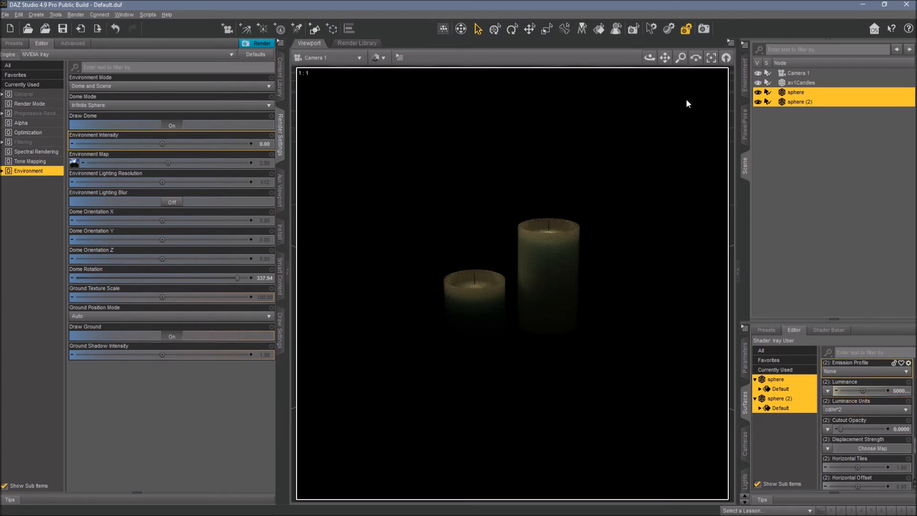
Load the Studio preset from the Light Presets ID Lights Photo Studio Point and Spot folder into the scene.
click(280, 76)
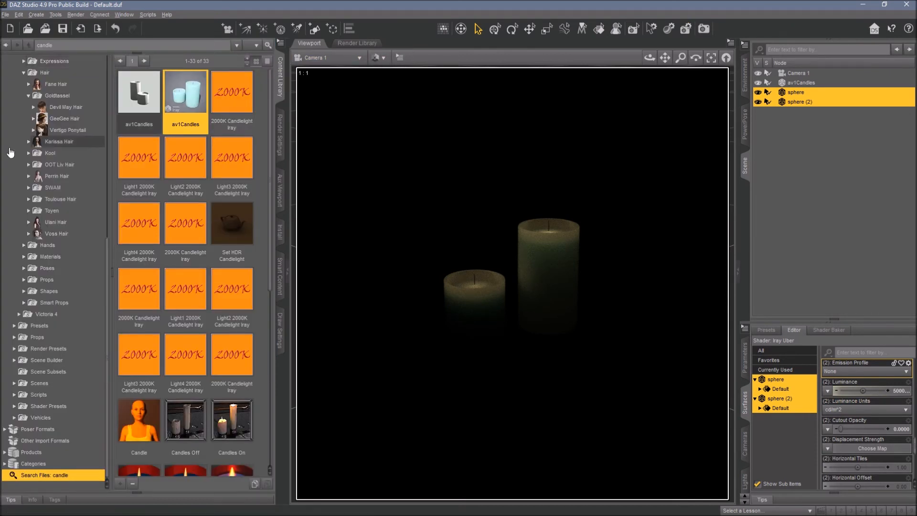
scroll(29, 167, up, 10)
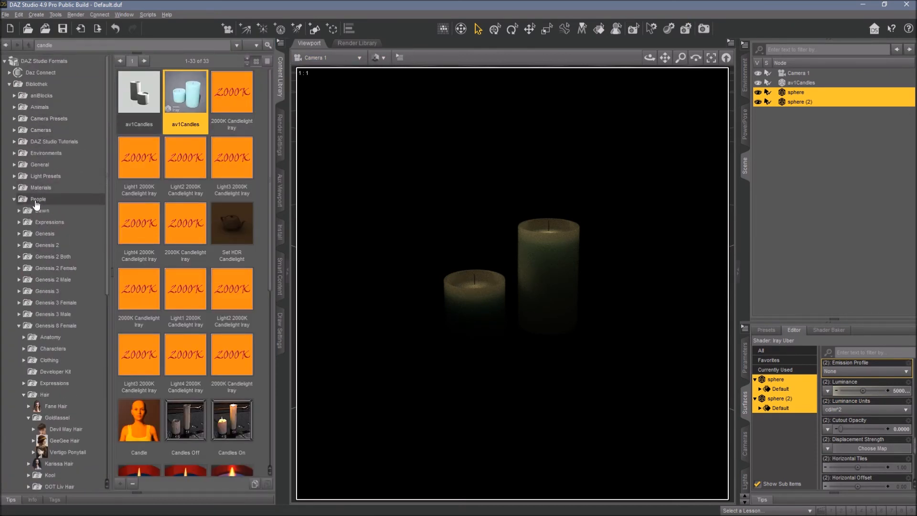
click(45, 175)
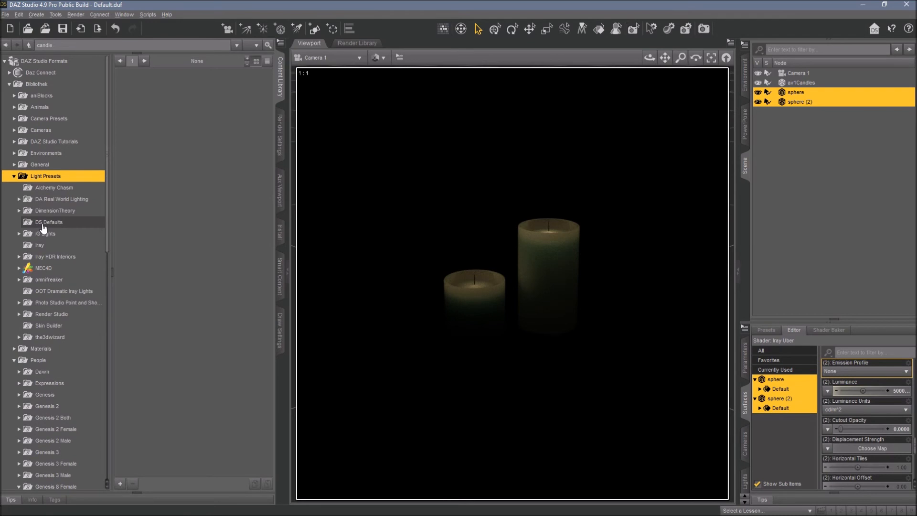
click(46, 234)
click(67, 257)
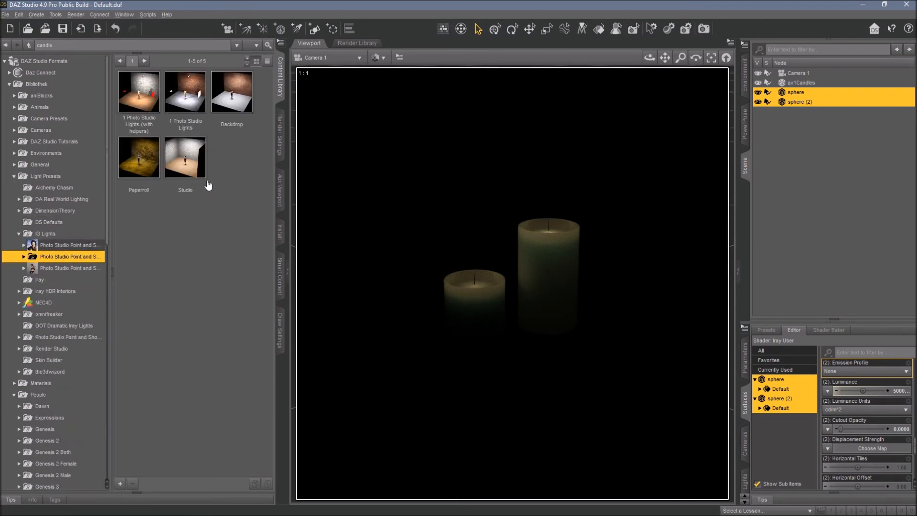
double_click(185, 170)
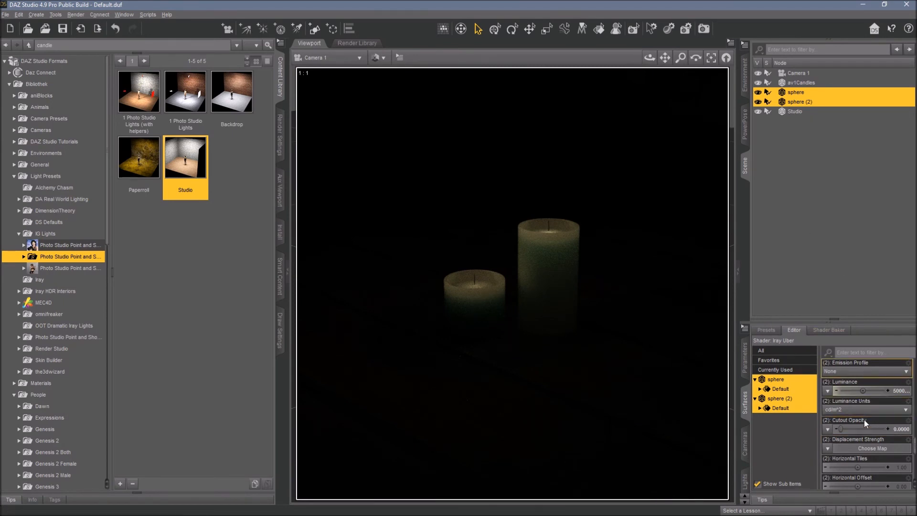
Set the flames' Luminance to 7500.
click(888, 391)
click(867, 391)
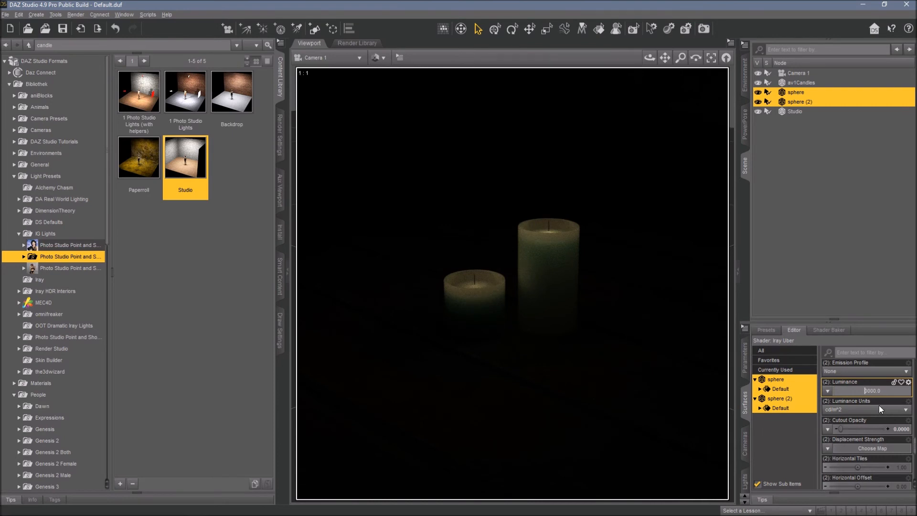
text(75)
key(Return)
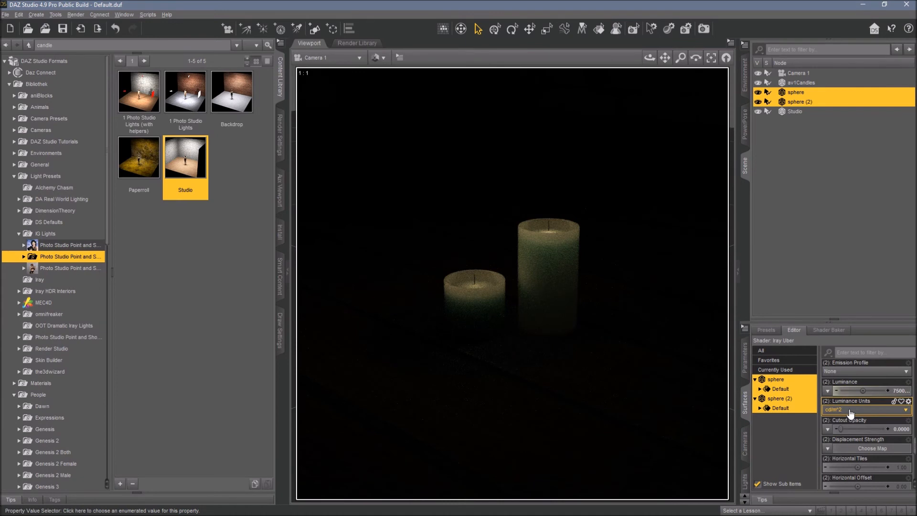
Switch the flames' Luminance Units to kcd/m^2 and set the Luminance to 75.
click(891, 391)
click(841, 410)
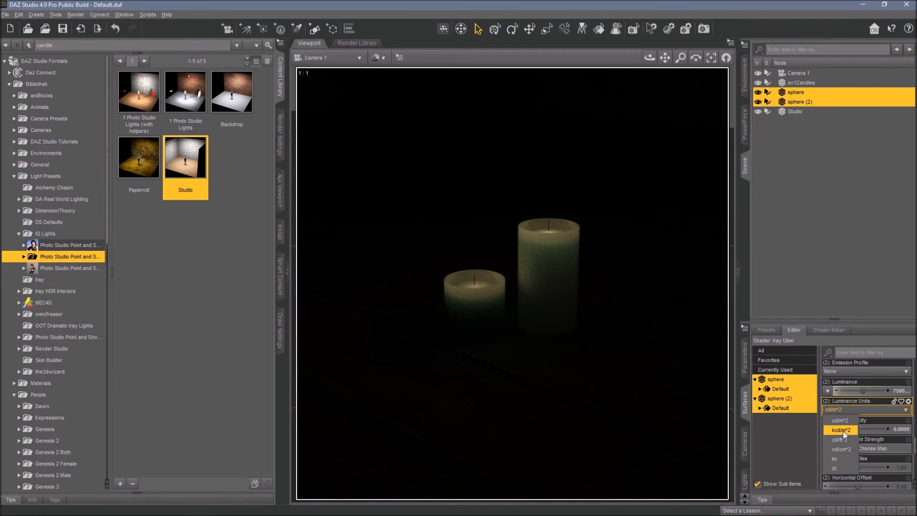
click(844, 431)
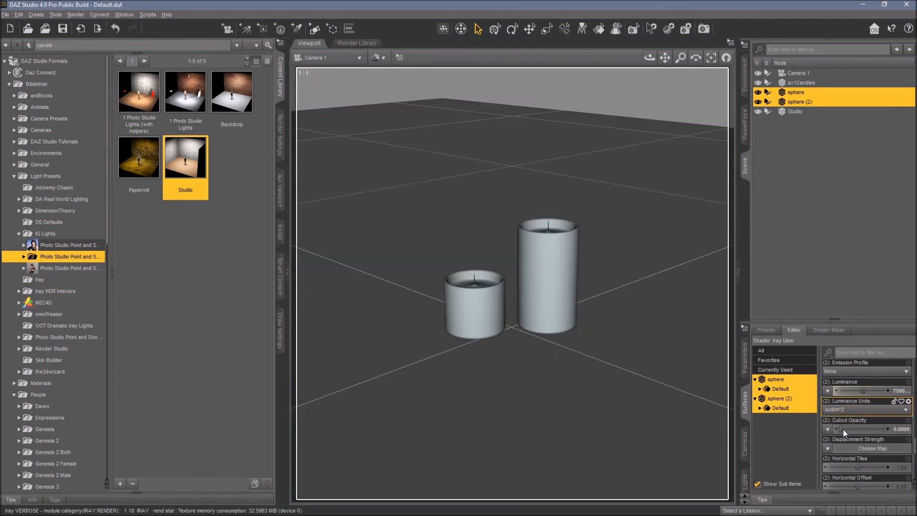
click(866, 391)
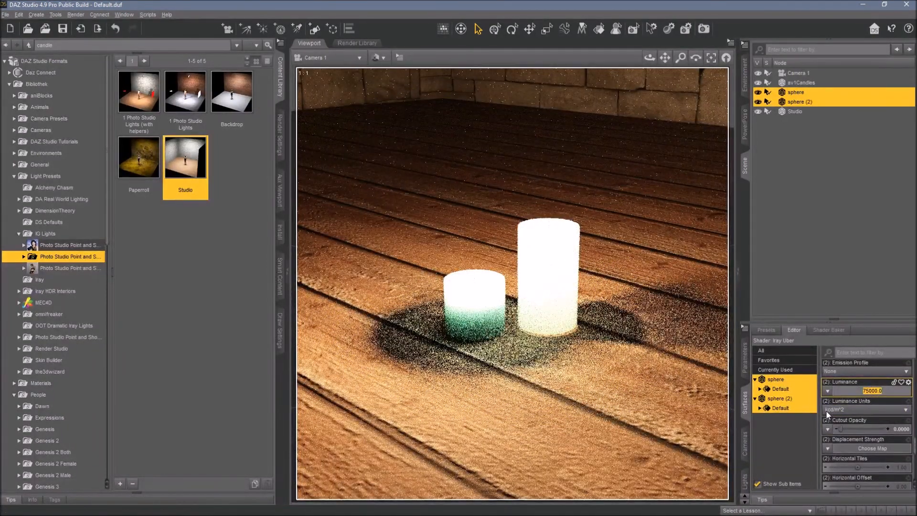
click(870, 391)
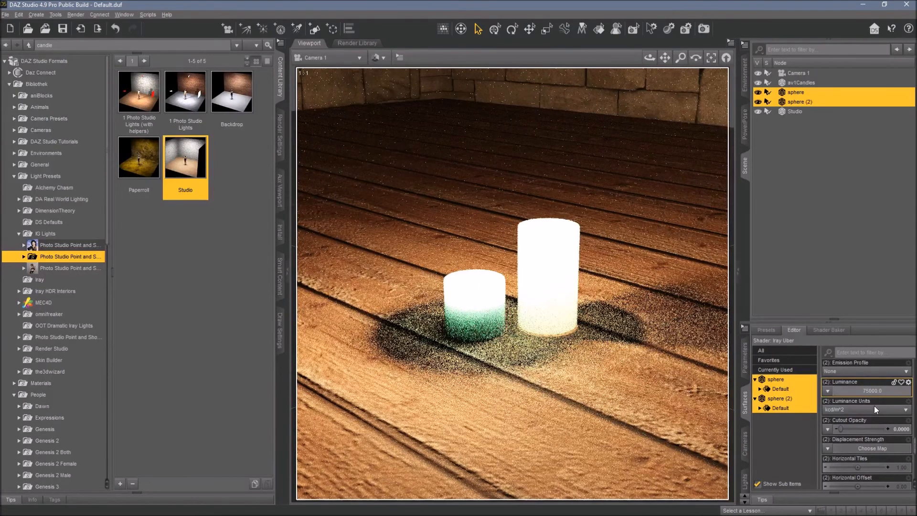
double_click(871, 391)
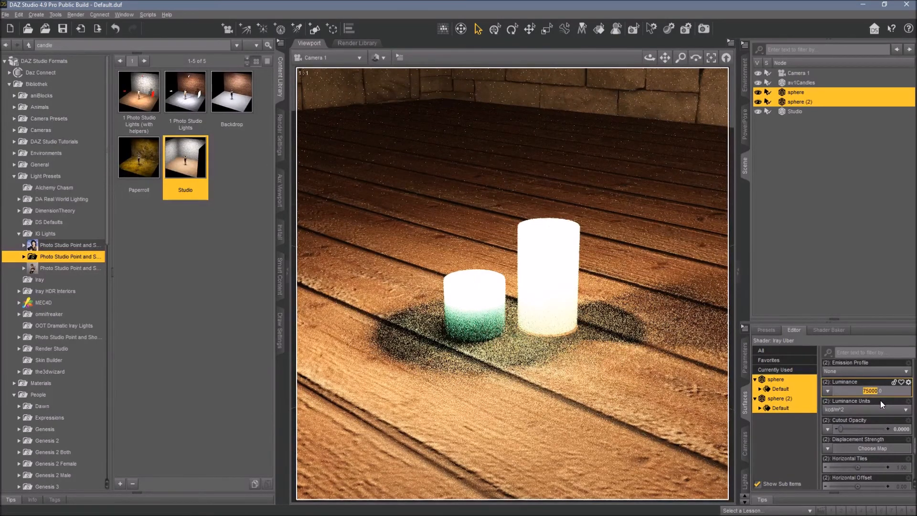
key(Return)
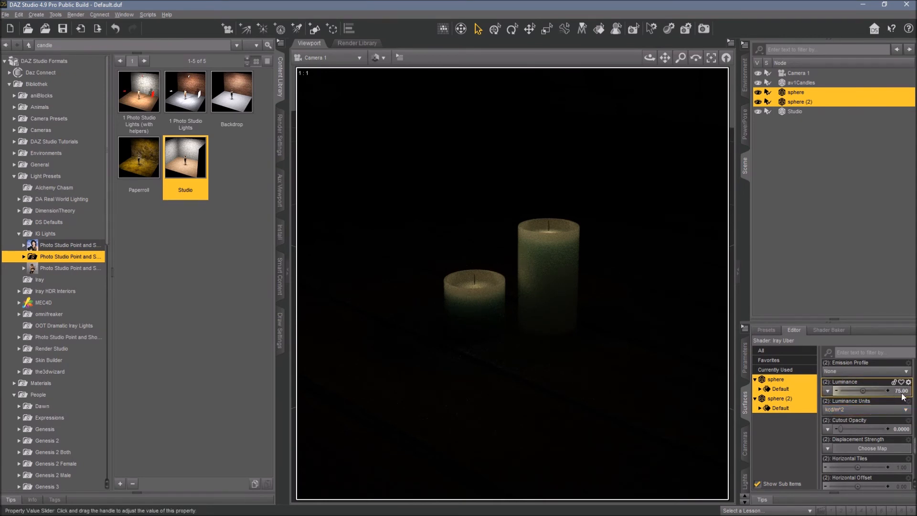
Set the flames' Emission Color to an orange of about 1.00, 0.46, 0.036.
click(841, 410)
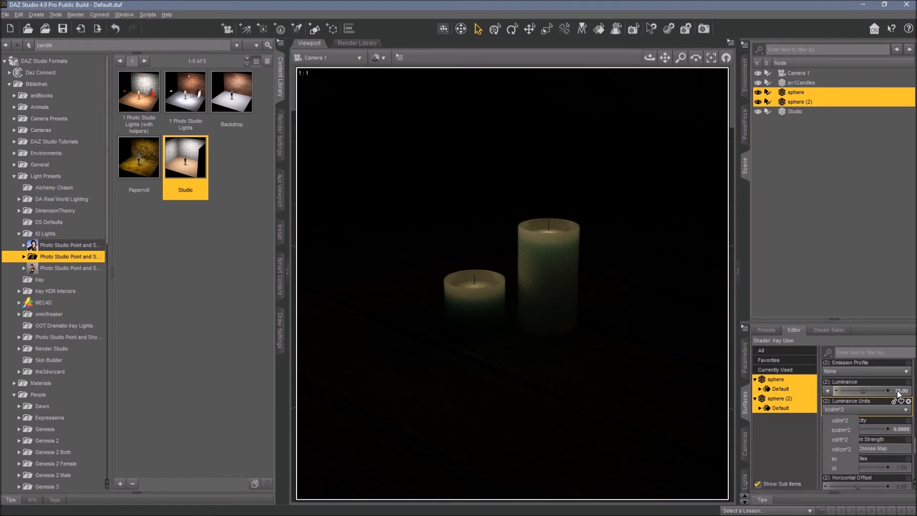
click(875, 382)
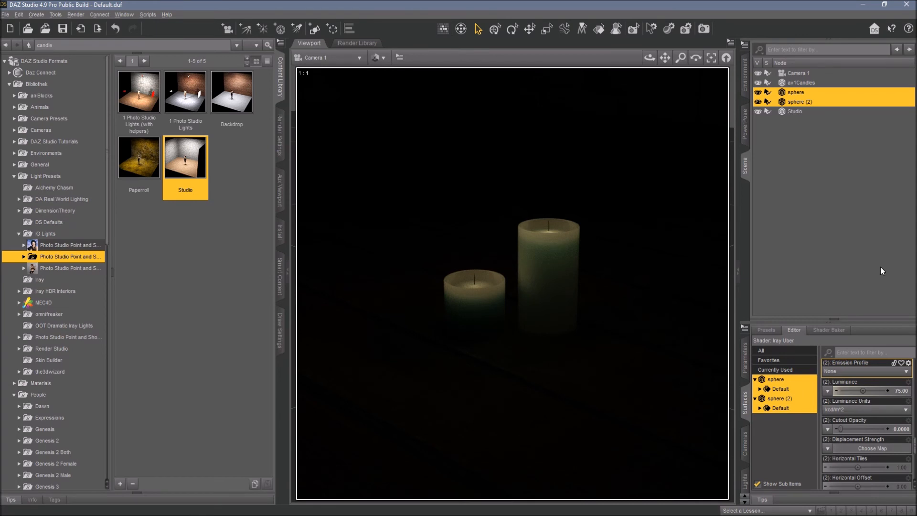
scroll(874, 387, up, 2)
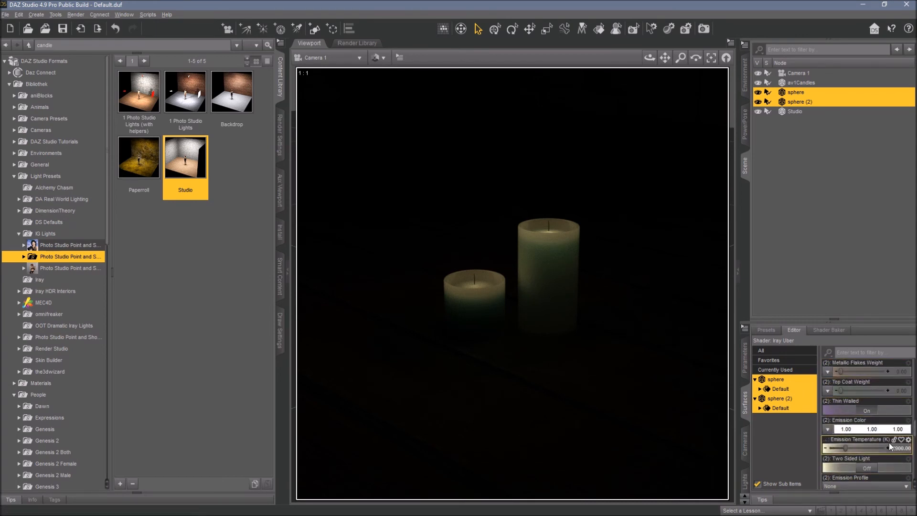
click(859, 430)
drag(545, 260, 547, 210)
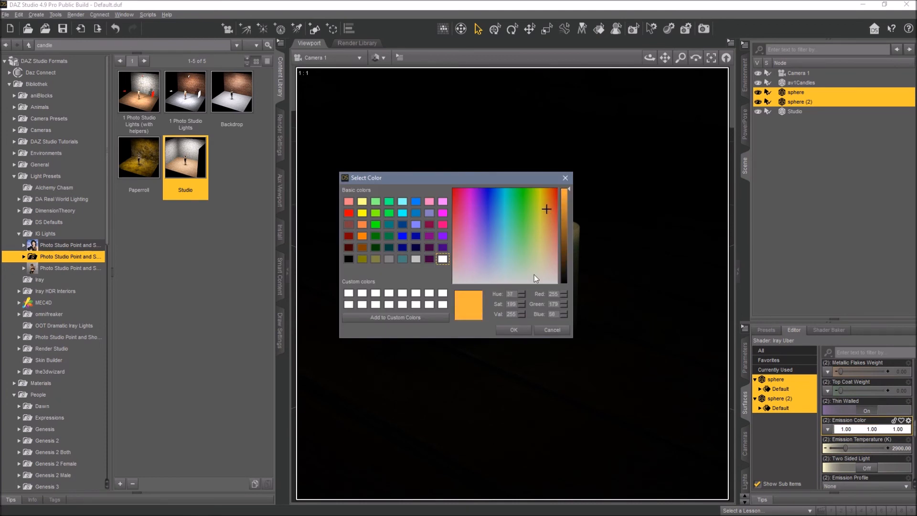
click(513, 329)
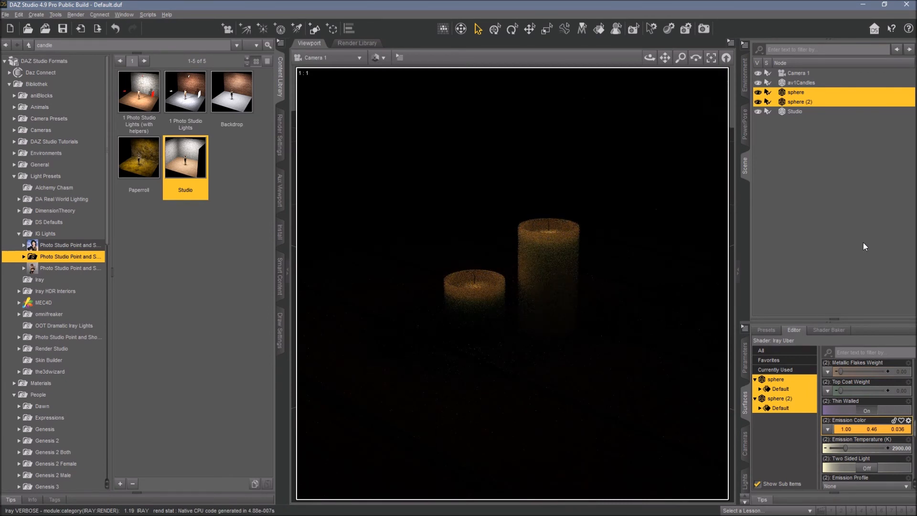
Set the flames' Emission Temperature to 6500 K.
click(895, 448)
text(6500)
key(Return)
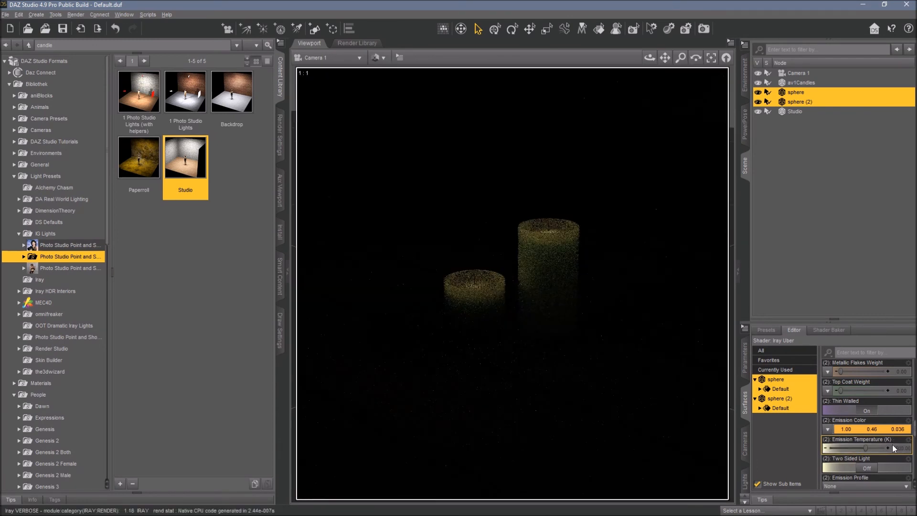
Change the flames' Emission Color to a deeper orange of about 0.55, 0.17, 0.0026.
click(869, 429)
mouse_move(565, 222)
mouse_down()
mouse_move(566, 231)
mouse_move(549, 198)
mouse_move(564, 211)
mouse_up()
click(514, 330)
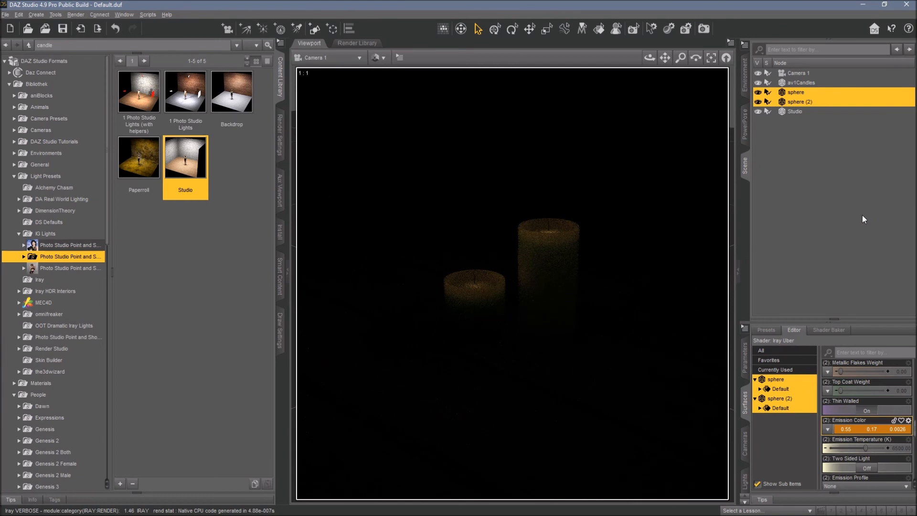
Set the flames' Luminance to 100.
scroll(870, 411, down, 1)
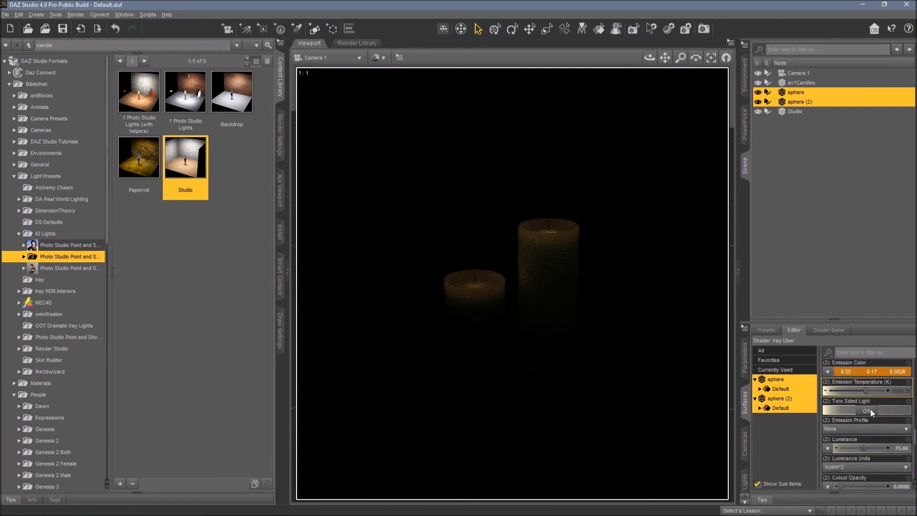
click(884, 448)
click(868, 449)
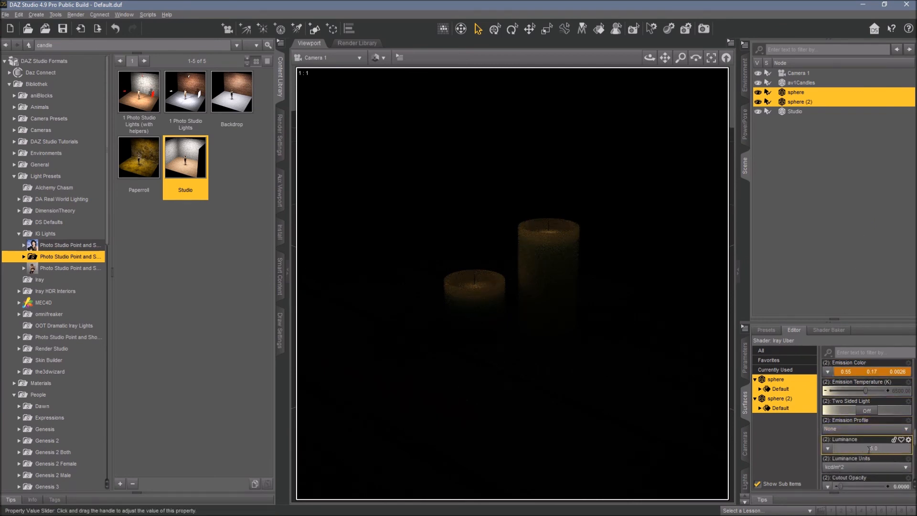
text(100)
key(Return)
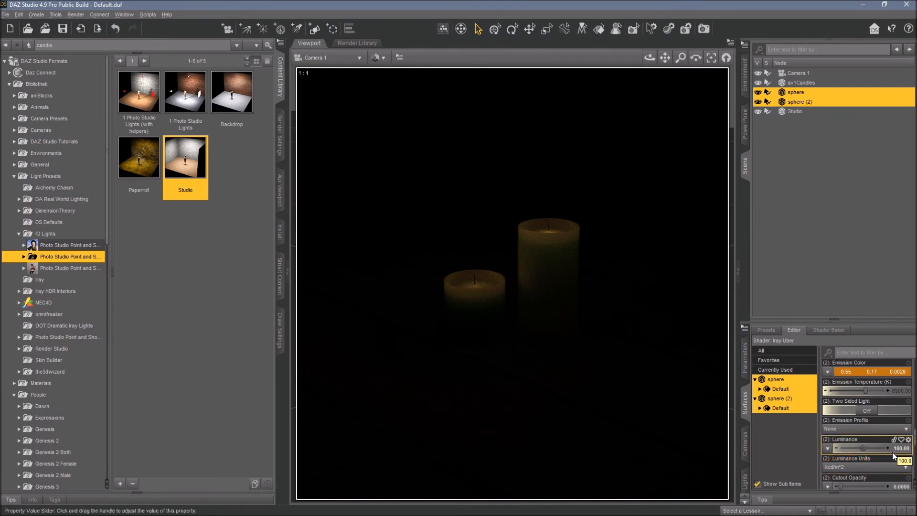
Set the flames' Cutout Opacity to 0.1.
scroll(892, 452, down, 3)
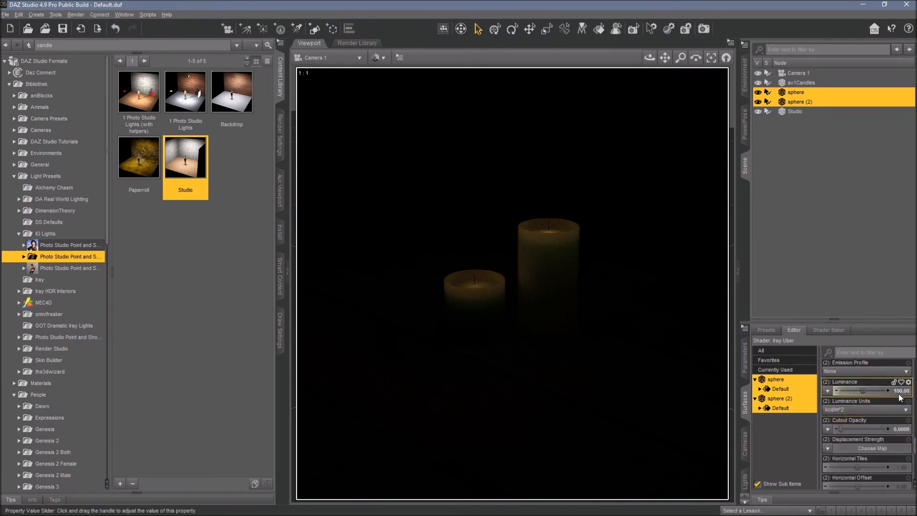
click(899, 428)
text(0.1)
key(Return)
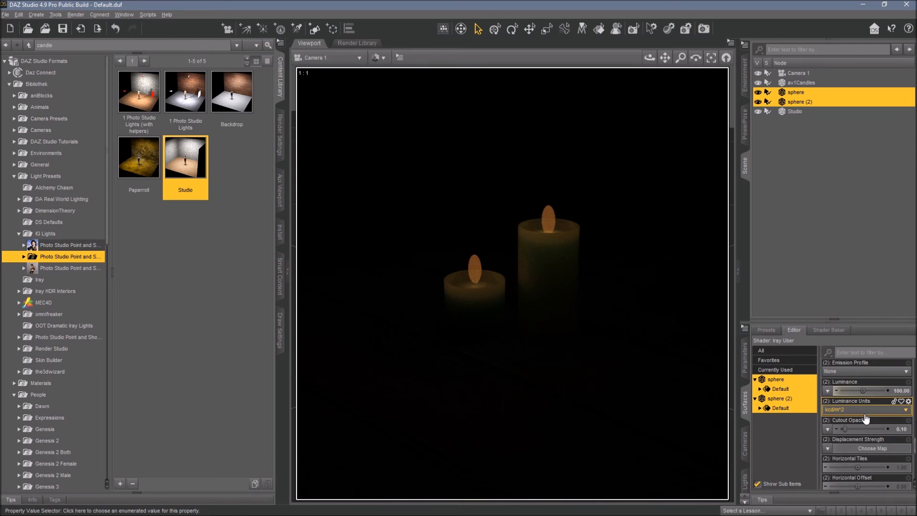
Set the flames' Cutout Opacity to 0.000001.
click(888, 430)
click(888, 430)
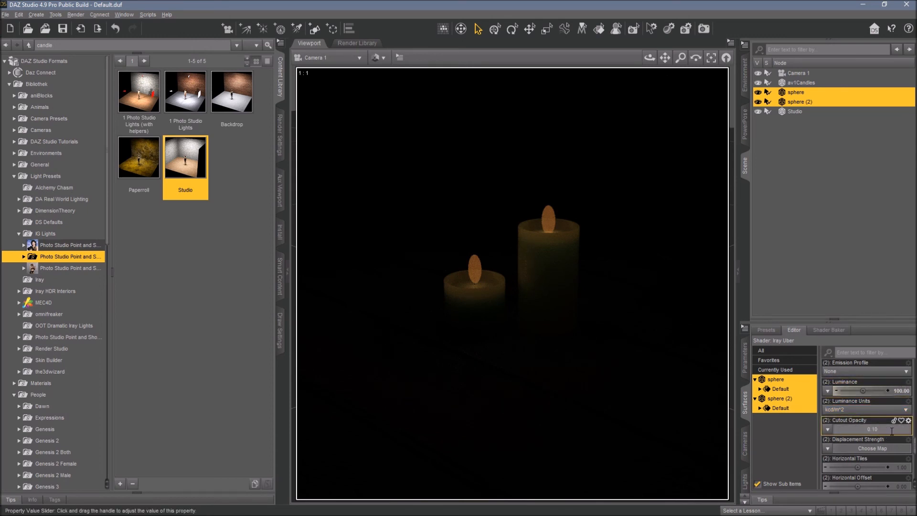
key(BackSpace)
key(BackSpace)
text(000001)
key(Return)
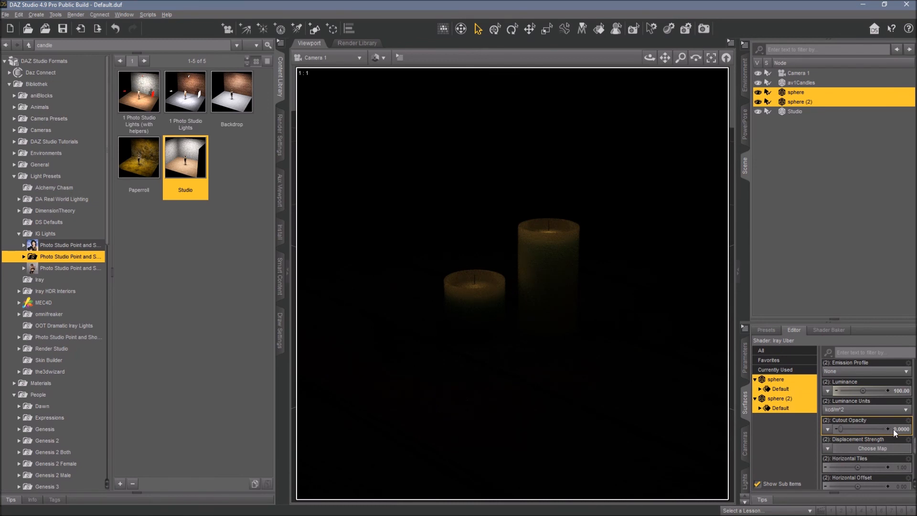
Set the flames' Cutout Opacity to 0.
click(900, 430)
text(010)
key(Return)
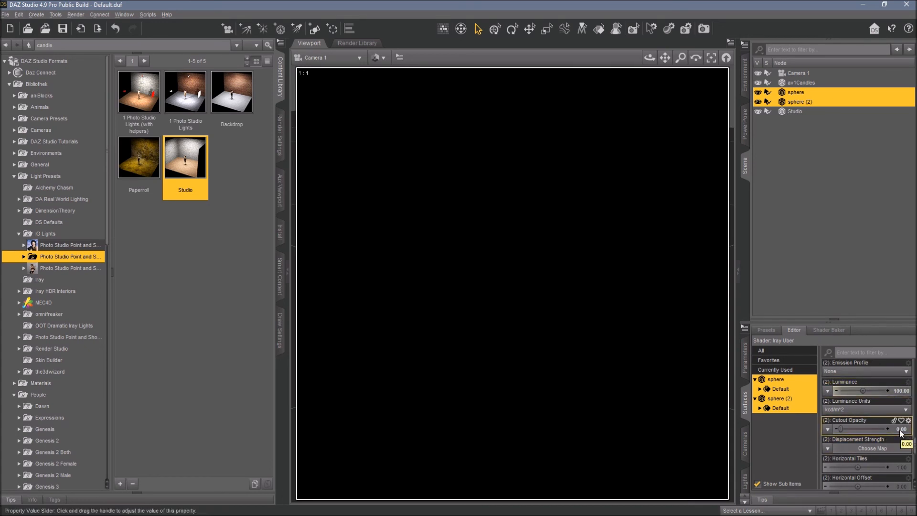
Set the flames' Cutout Opacity to 0.00001.
double_click(900, 430)
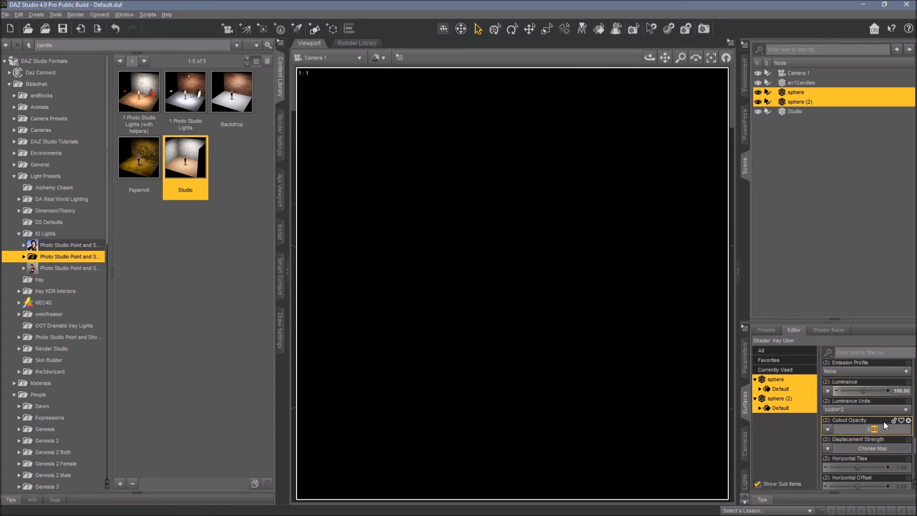
text(00001)
key(Return)
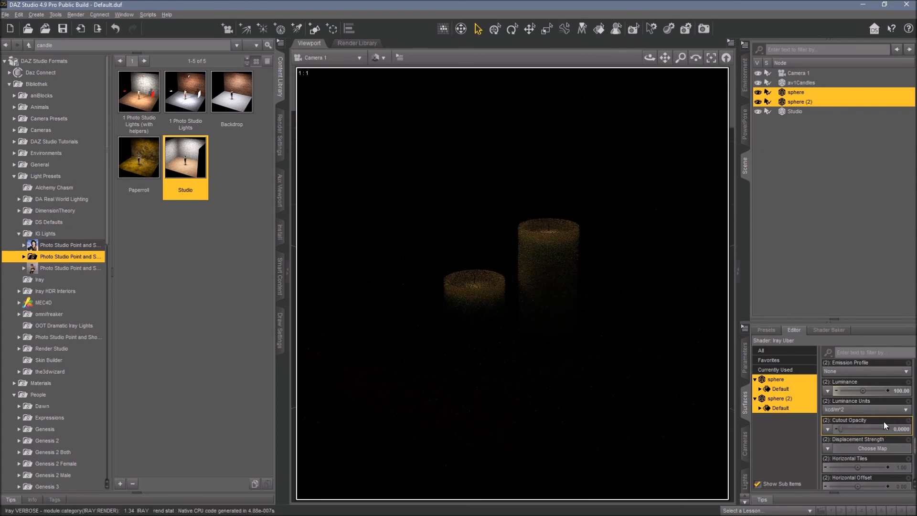